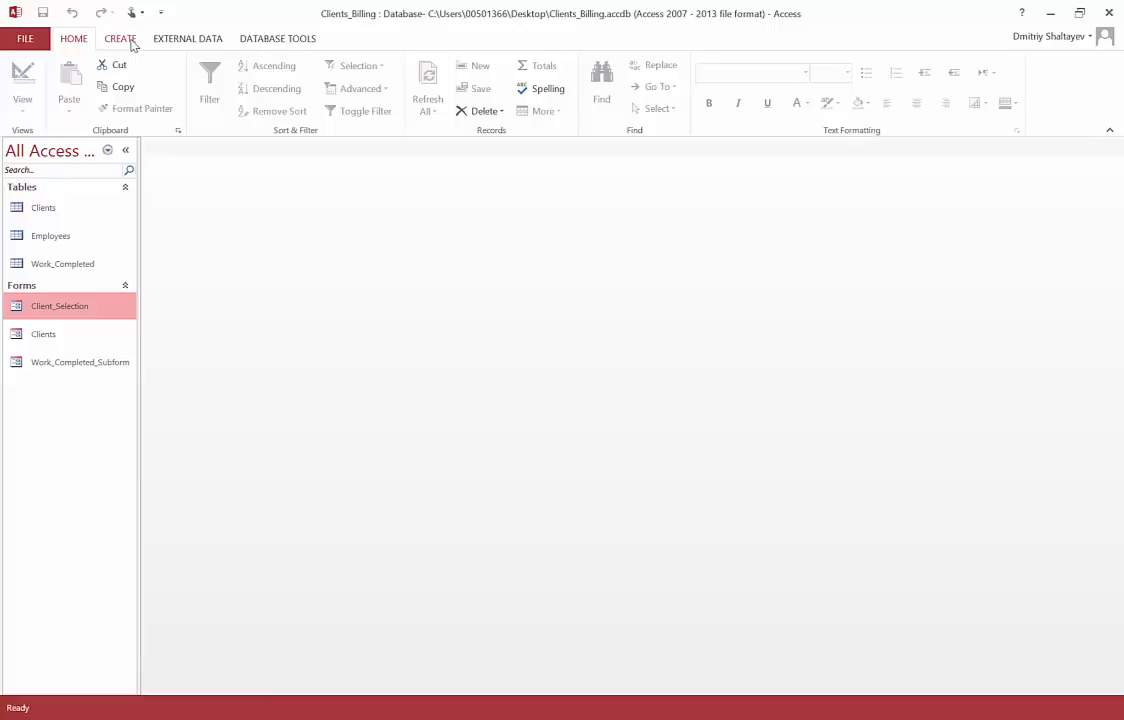
# Step: Start a blank design-view query, Query1, from the Create tab, backing out of the Query Wizard
pyautogui.click(121, 39)
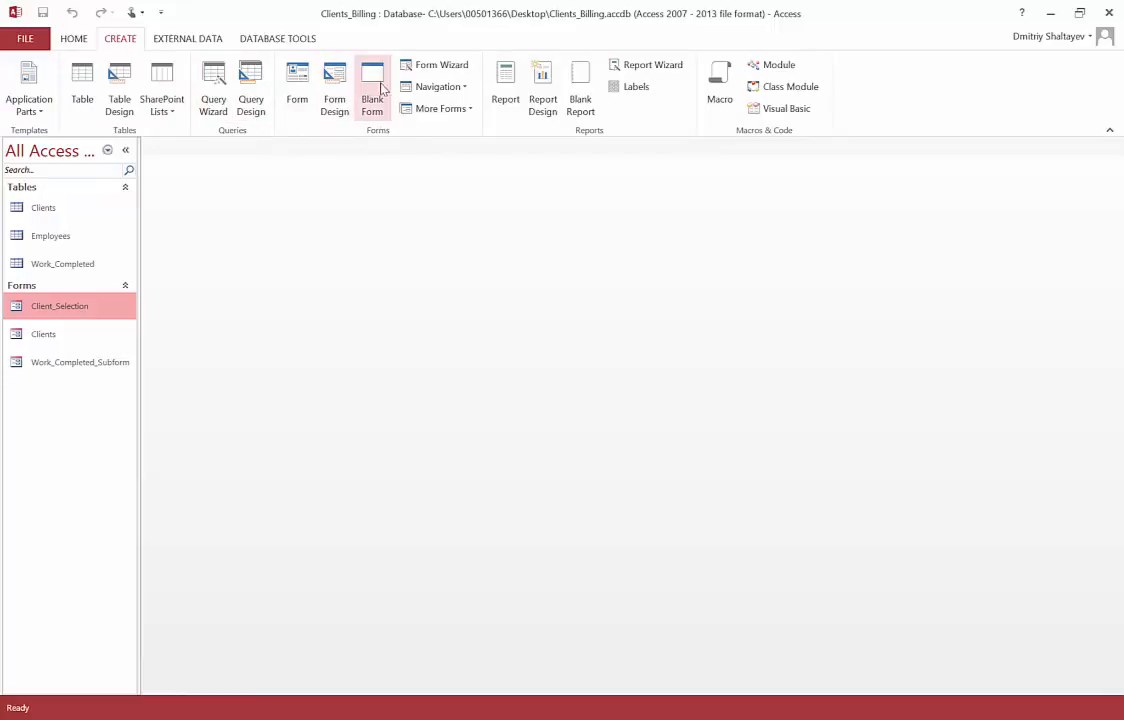
pyautogui.click(219, 107)
pyautogui.click(121, 39)
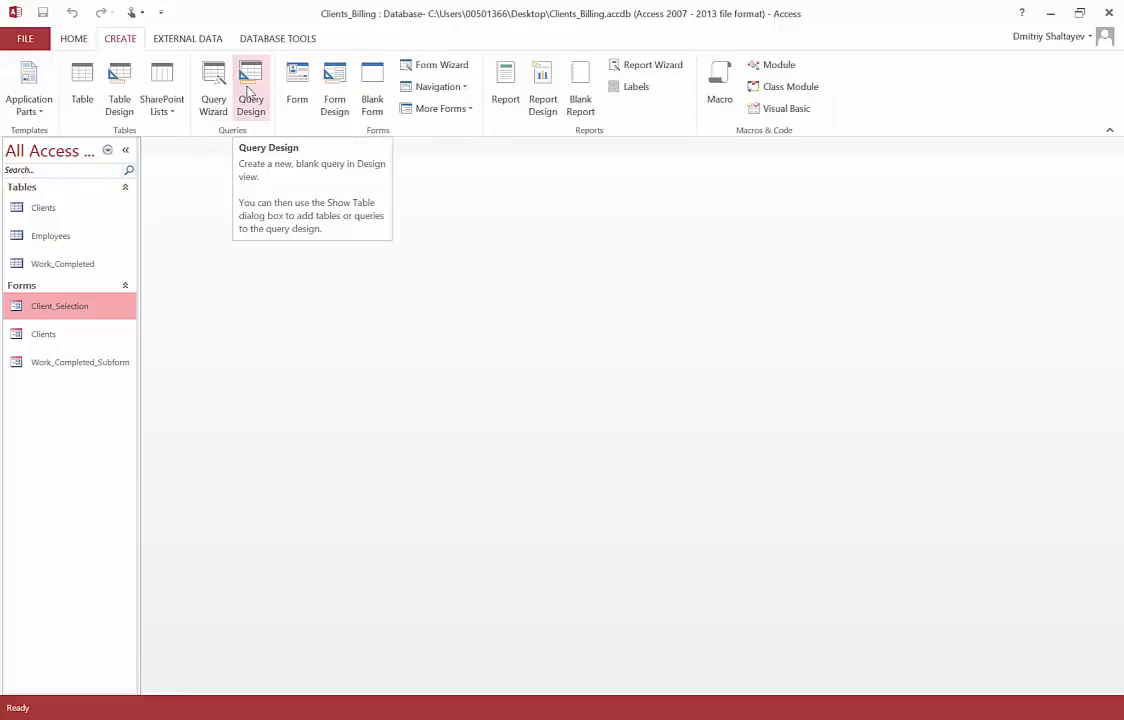
pyautogui.click(250, 92)
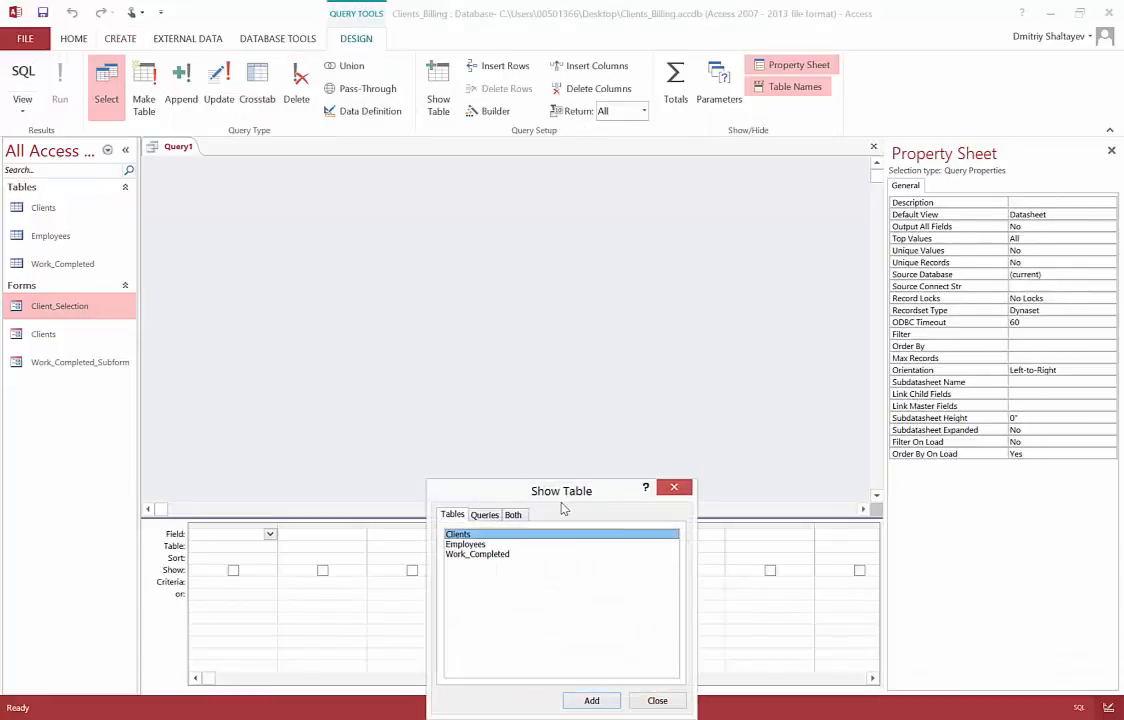
# Step: Move the Show Table dialog aside and close it without adding any tables
pyautogui.moveTo(560, 498); pyautogui.dragTo(537, 212)
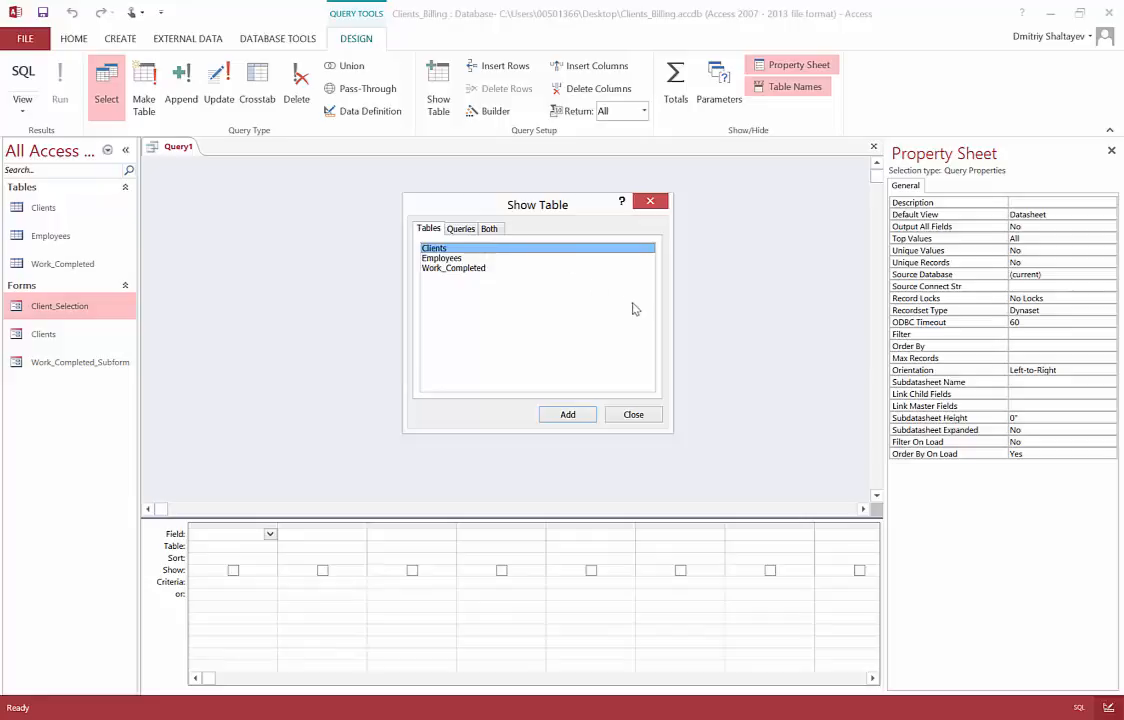
pyautogui.click(635, 417)
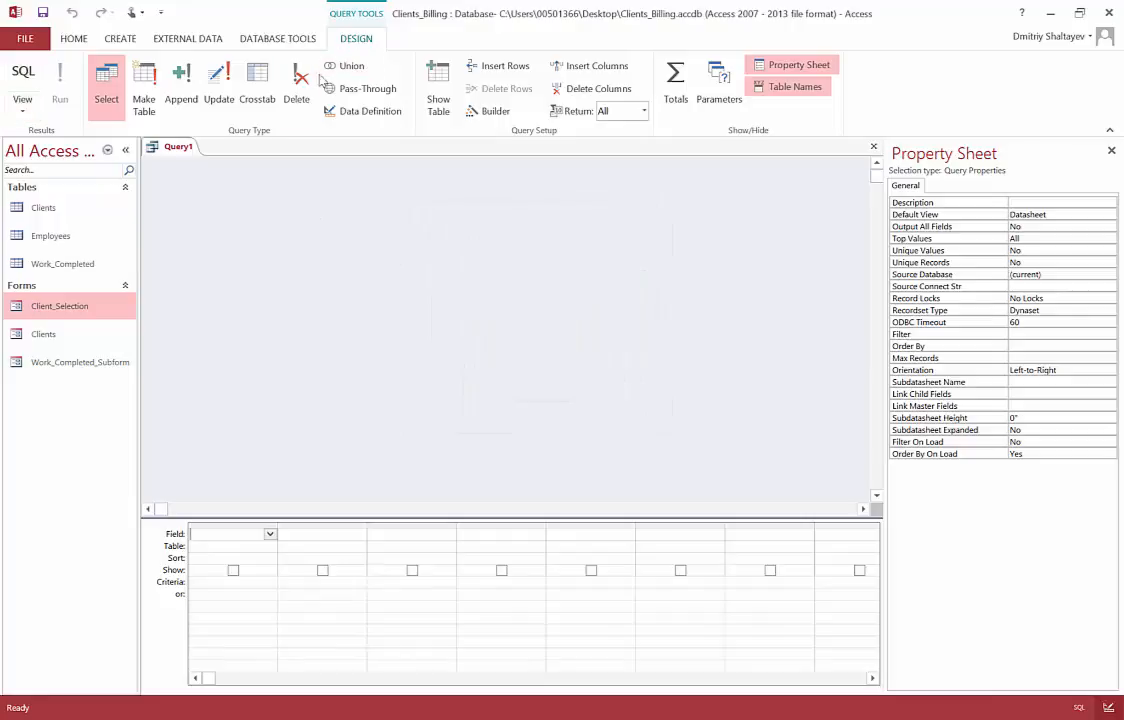
# Step: Switch Query1 to SQL View, delete the default SELECT; text, and switch to PowerPoint
pyautogui.click(25, 114)
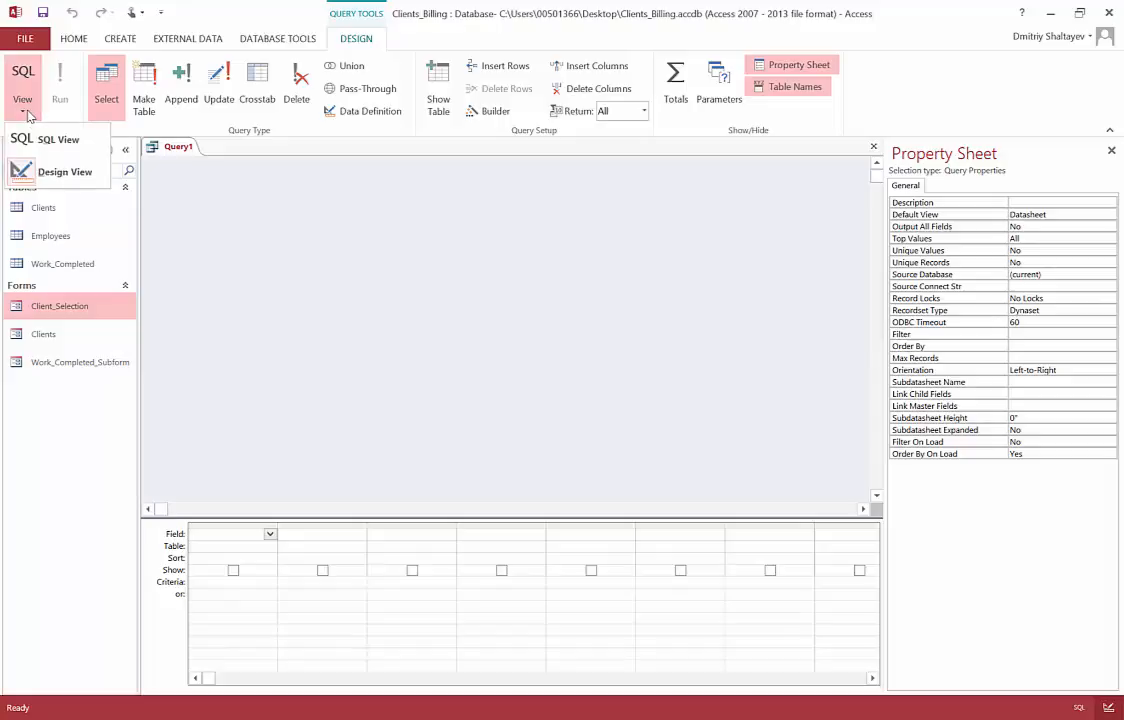
pyautogui.click(72, 146)
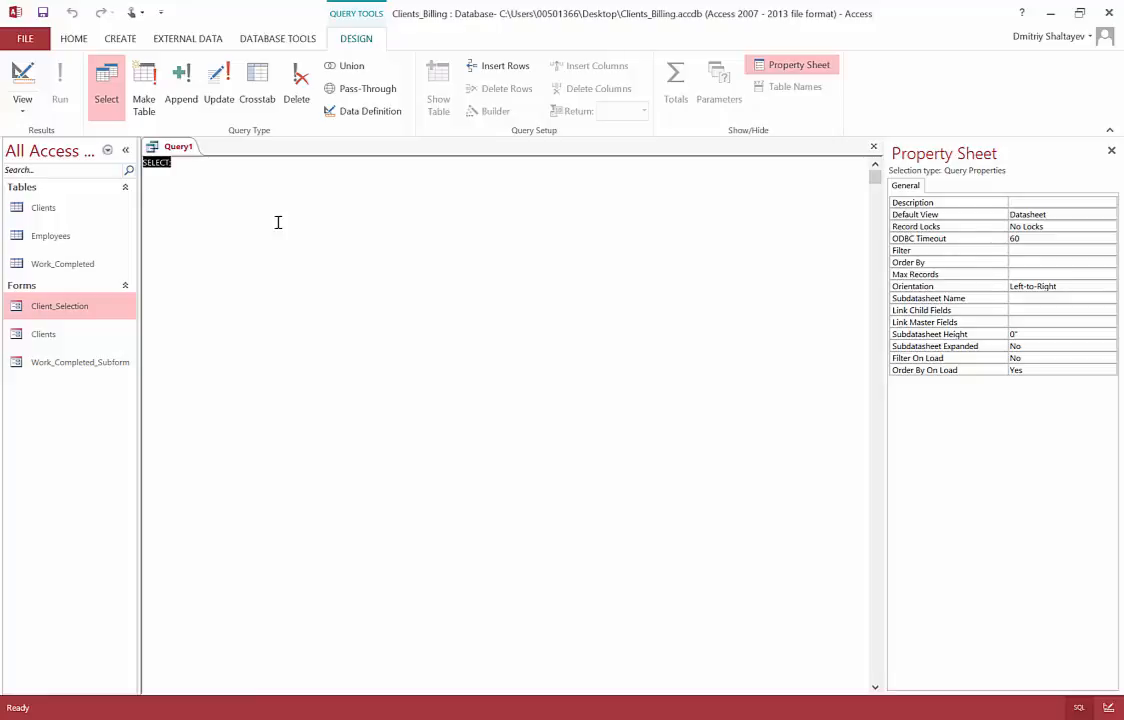
pyautogui.press('Delete')
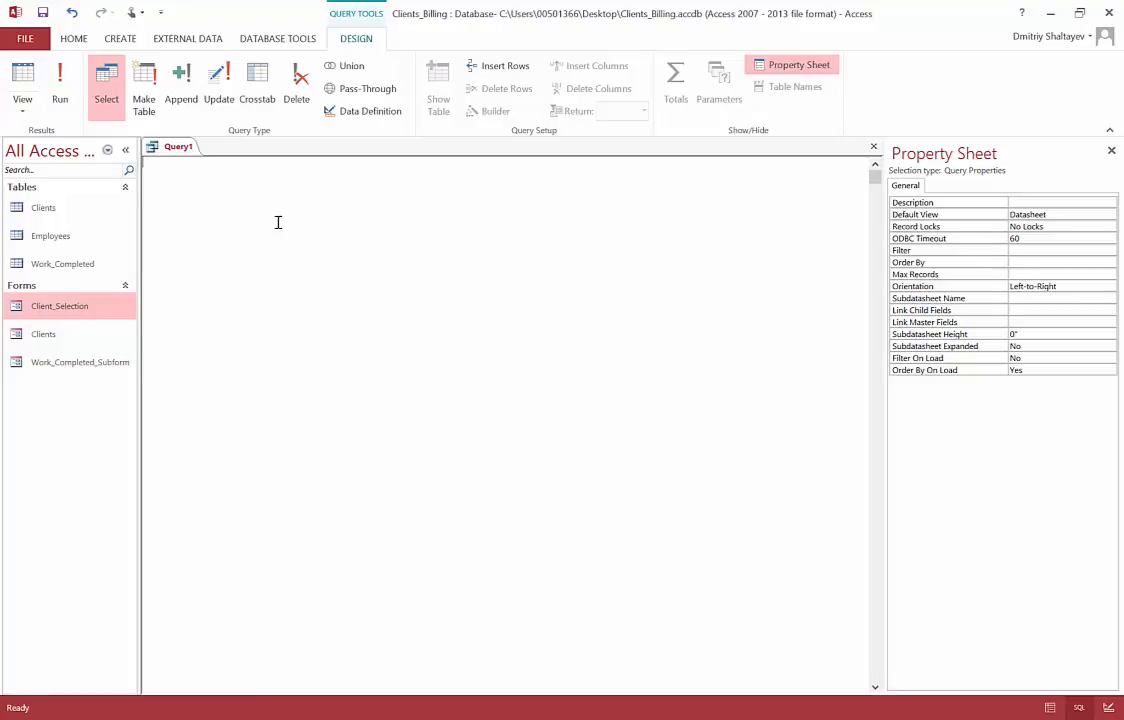
pyautogui.hotkey('alt', 'Tab')
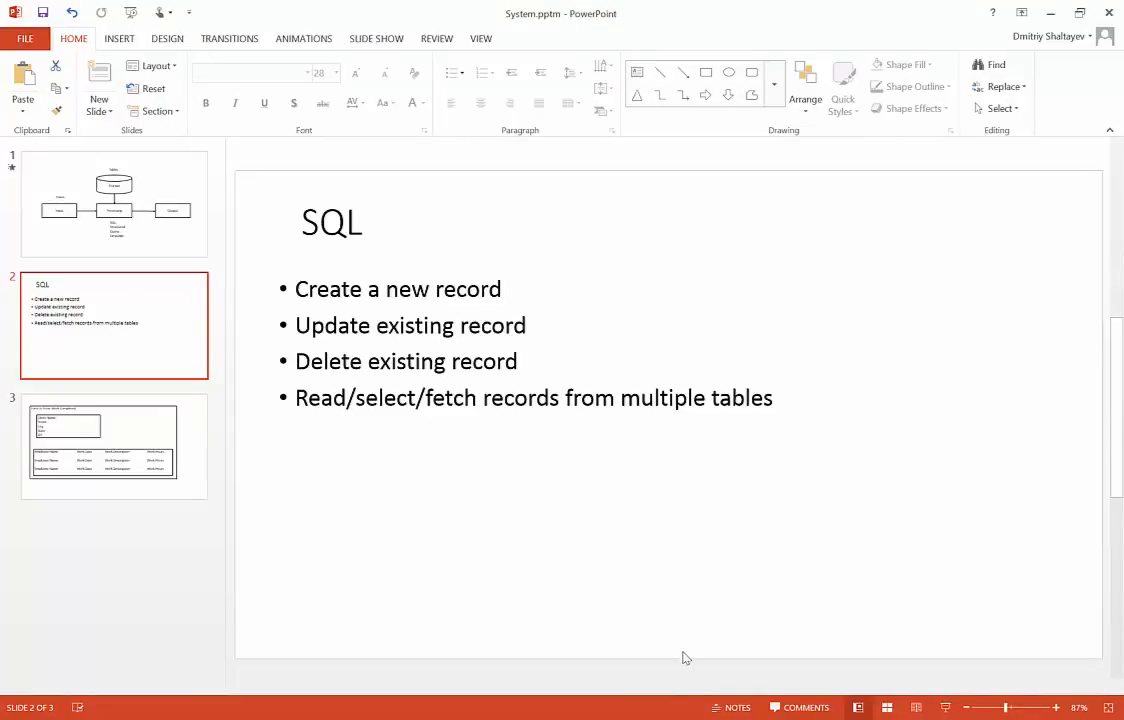
# Step: Minimise PowerPoint to get back to Query1's empty SQL editor in Access
pyautogui.click(626, 719)
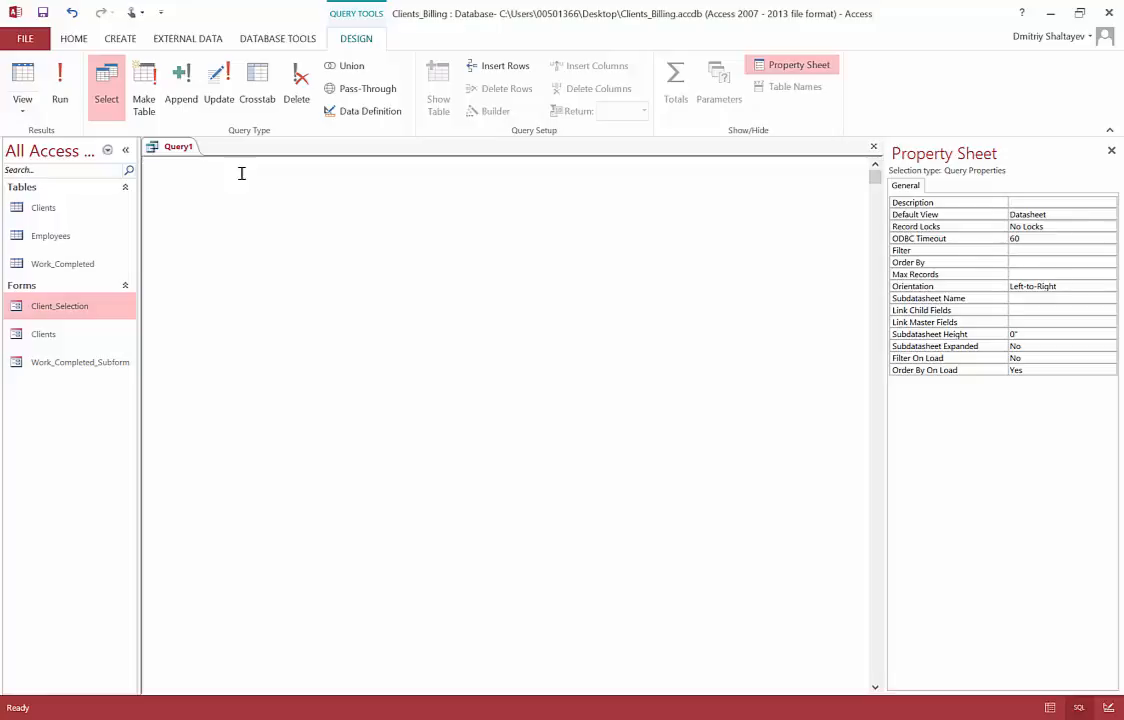
# Step: Type INSERT INTO Clients in the SQL view and pick the Clients table in the navigation pane
pyautogui.write('INSERT')
pyautogui.write('TO')
pyautogui.write('Clients')
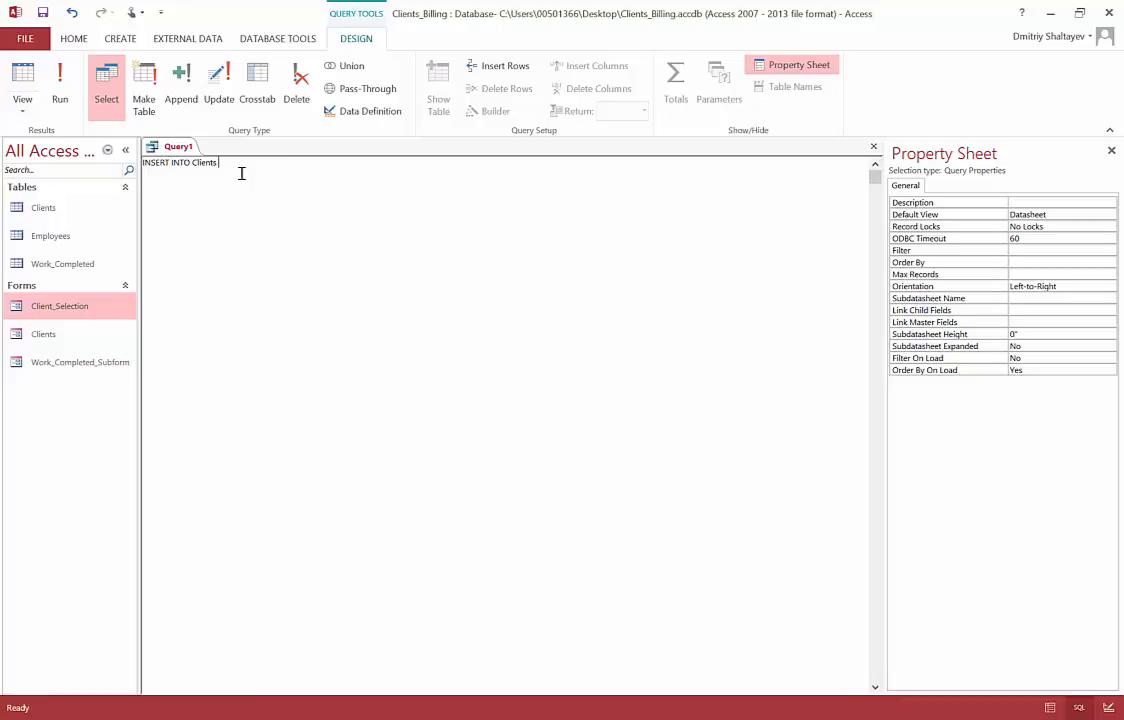
pyautogui.click(48, 211)
pyautogui.doubleClick(48, 211)
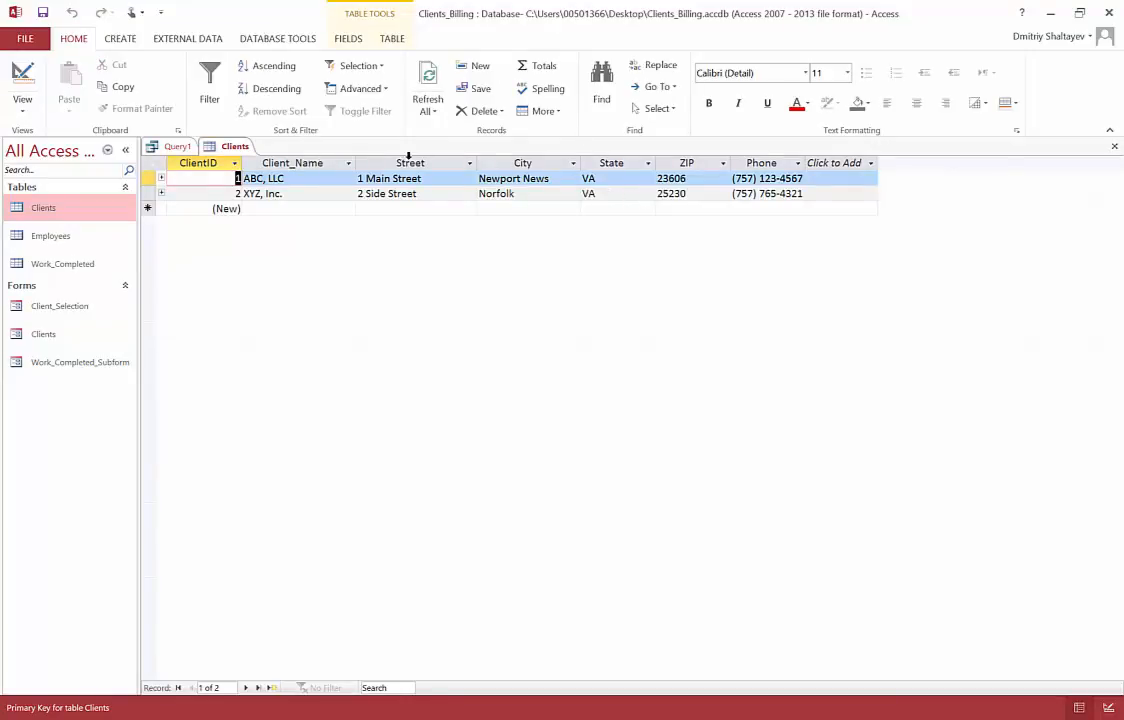
pyautogui.click(325, 157)
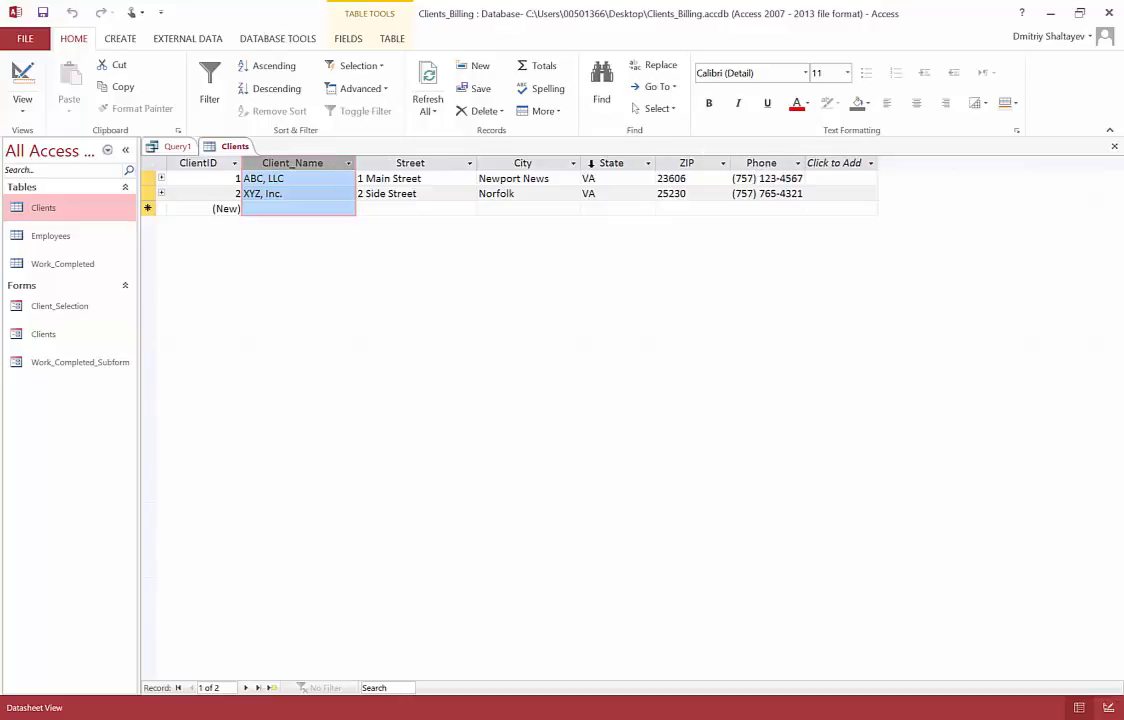
pyautogui.click(589, 163)
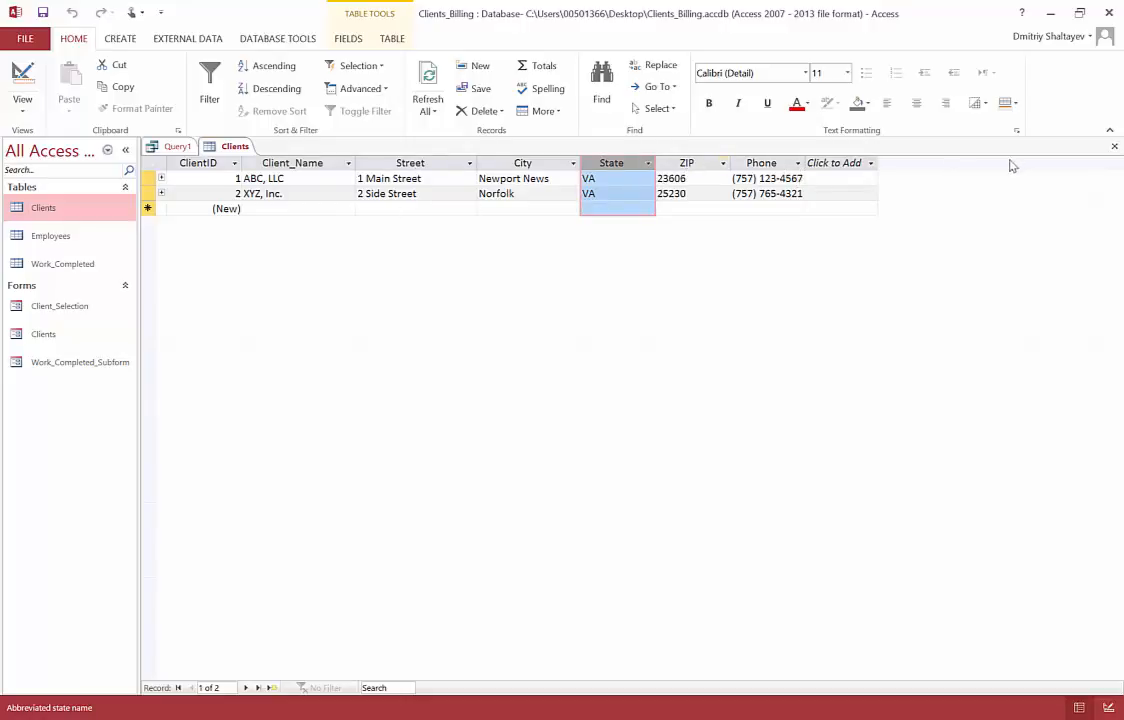
pyautogui.click(1114, 146)
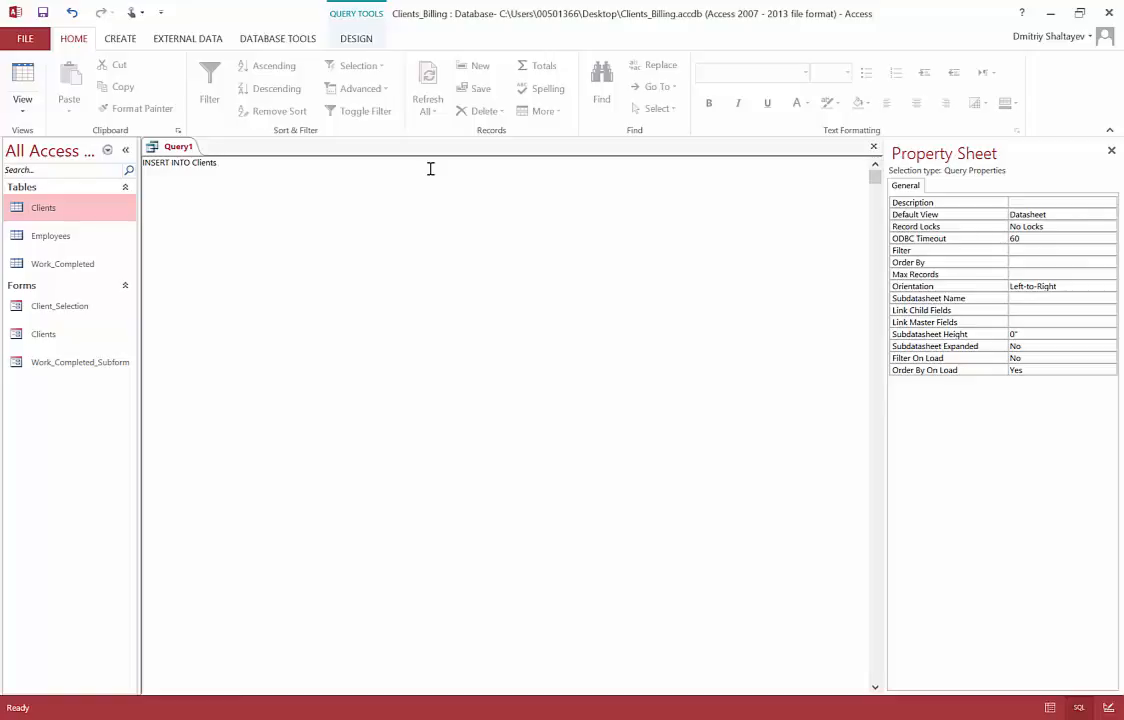
# Step: Add the column list (Client_Name, State, Phone) and an empty VALUES () clause with quotes inside
pyautogui.write('()')
pyautogui.press('Left')
pyautogui.write('Client_Name,')
pyautogui.write('State, Phone)')
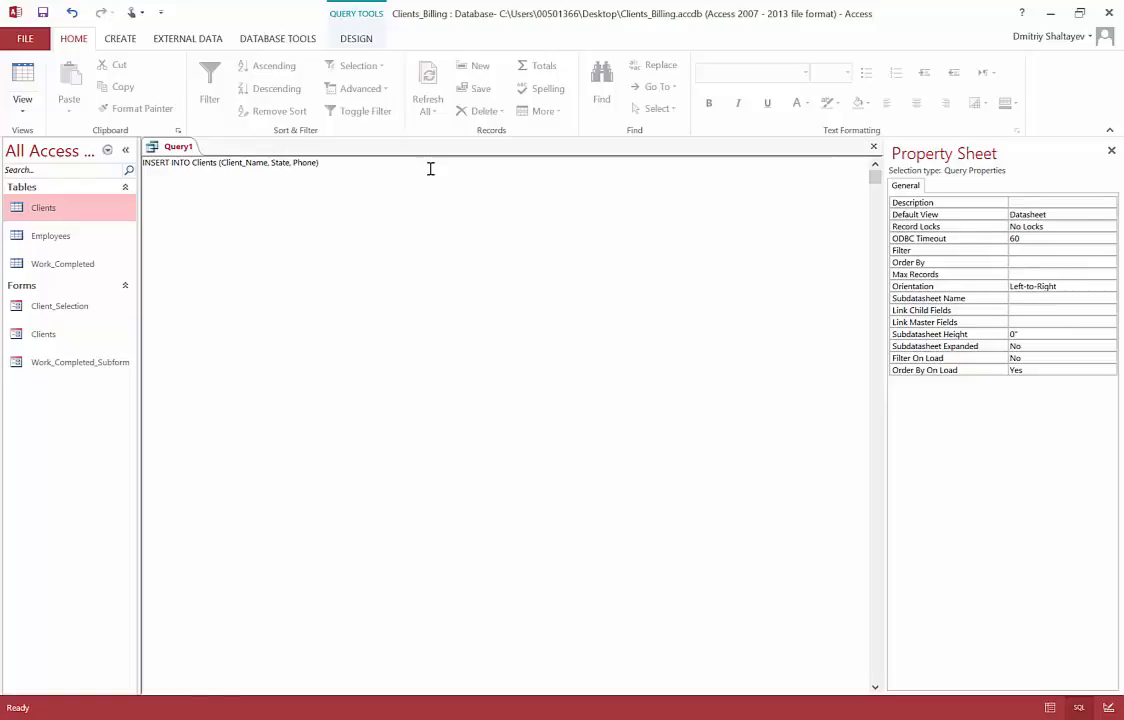
pyautogui.write('VALUES ()')
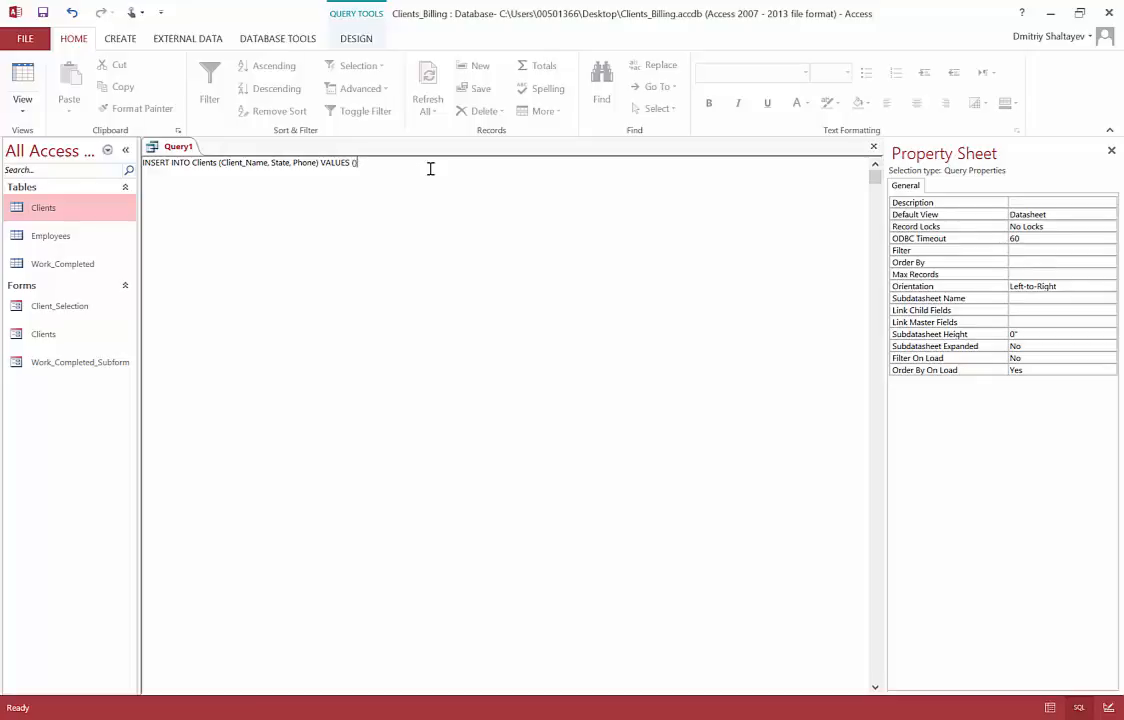
pyautogui.press('Left')
pyautogui.write("'")
pyautogui.press('BackSpace')
# Step: Check the Clients table, then fill VALUES with "Qwerty, LLC", "MD" and the client's phone number
pyautogui.doubleClick(107, 210)
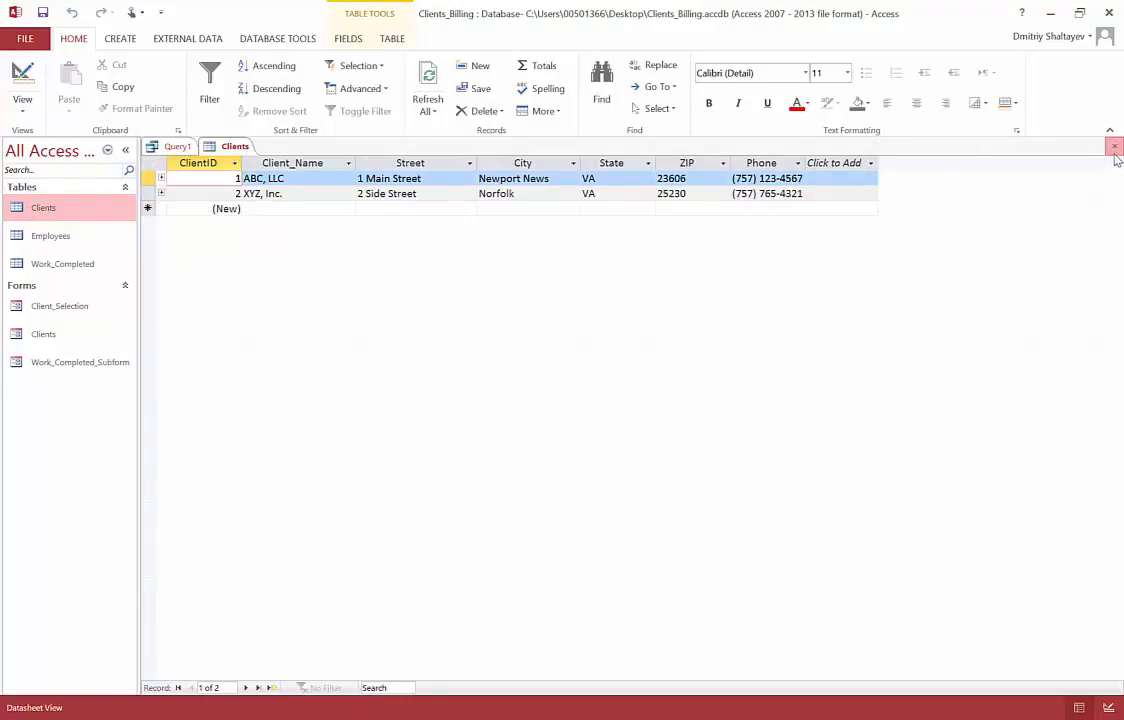
pyautogui.click(1114, 147)
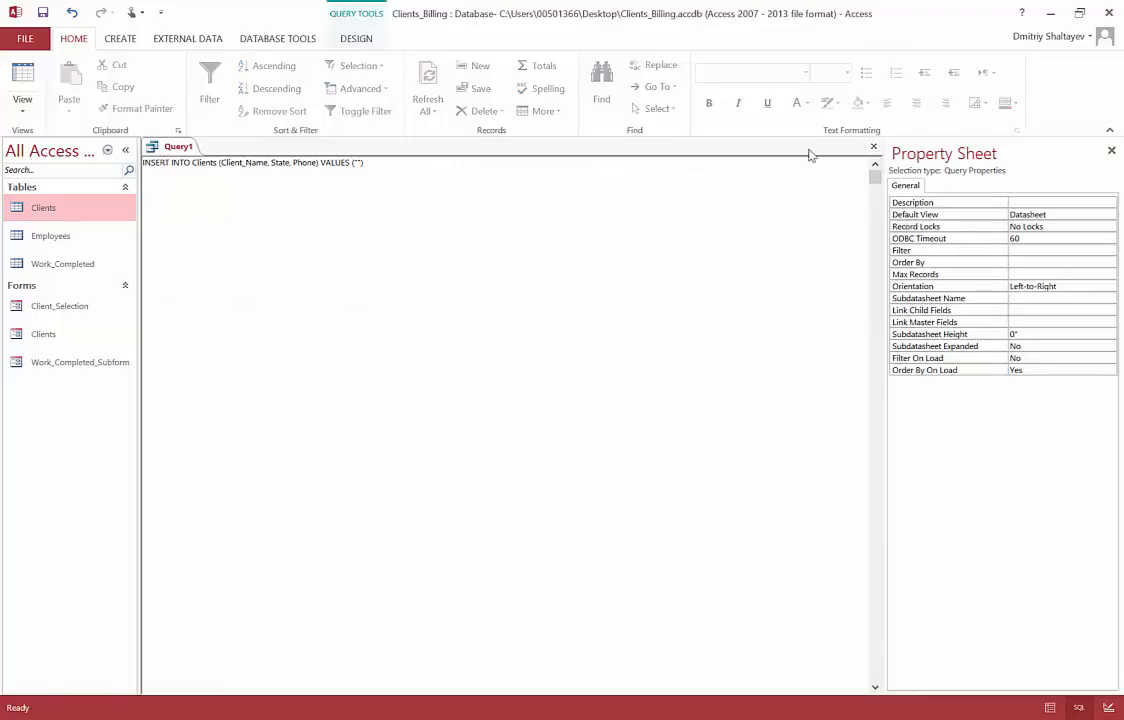
pyautogui.write('Qwerty, LLC",')
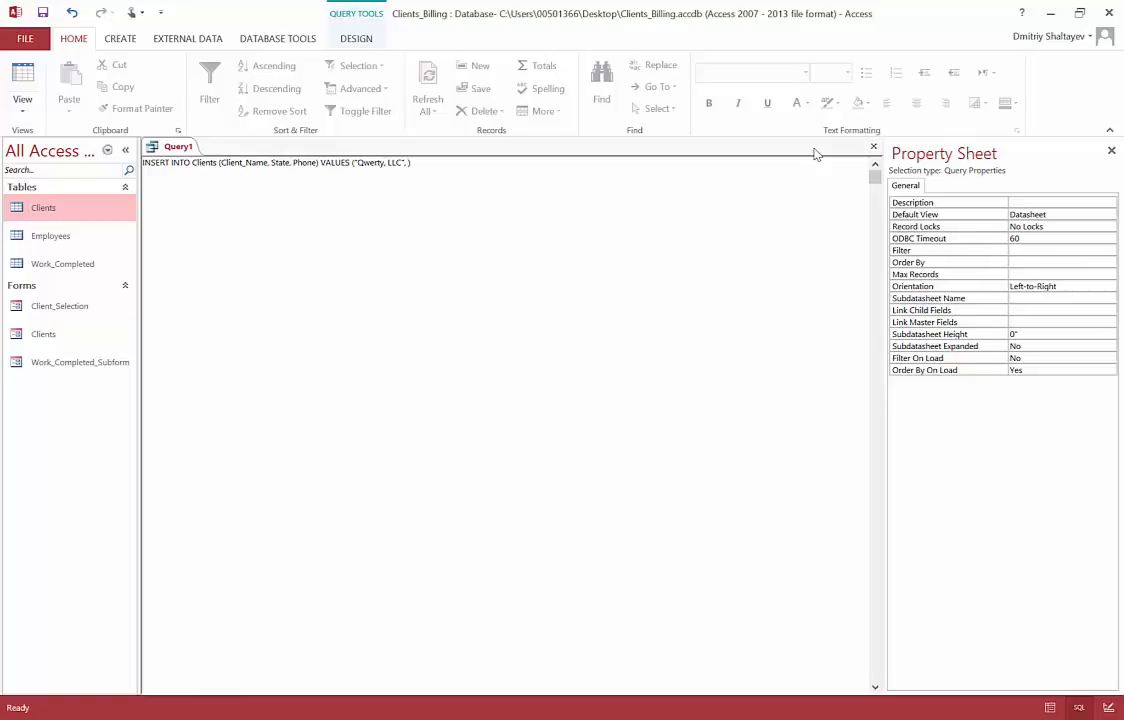
pyautogui.write('""')
pyautogui.write('MD"')
pyautogui.write(',')
# Step: Select the phone number value in the statement to check its quoting
pyautogui.moveTo(434, 166); pyautogui.dragTo(497, 163)
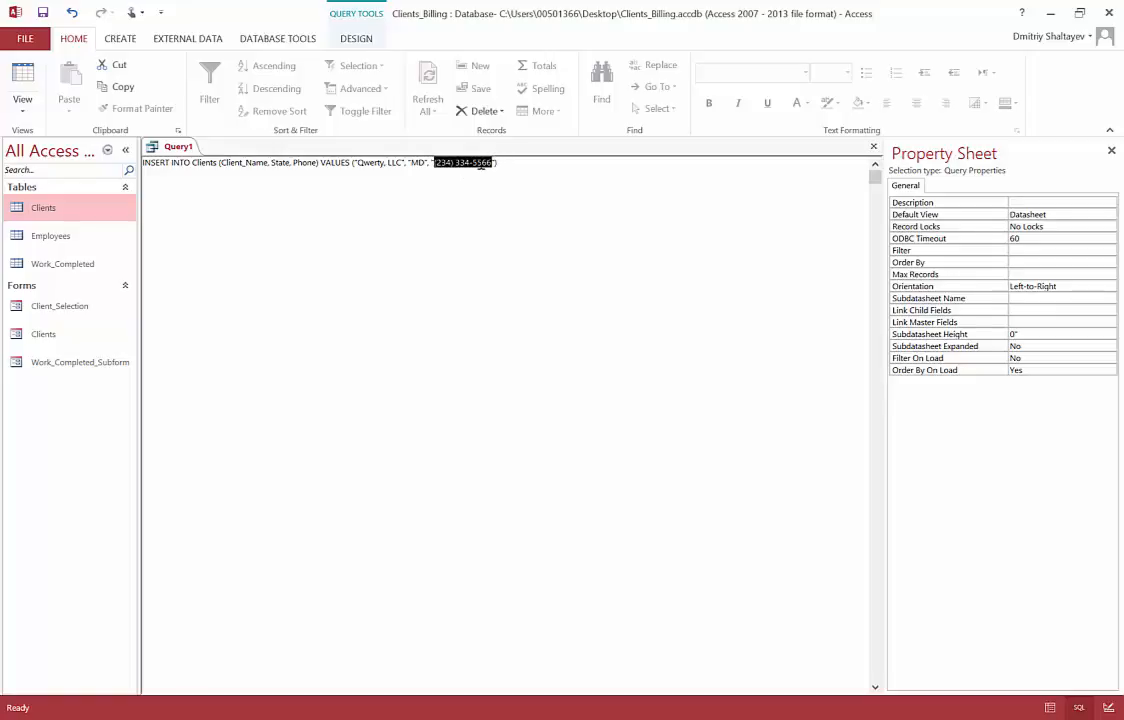
pyautogui.click(490, 171)
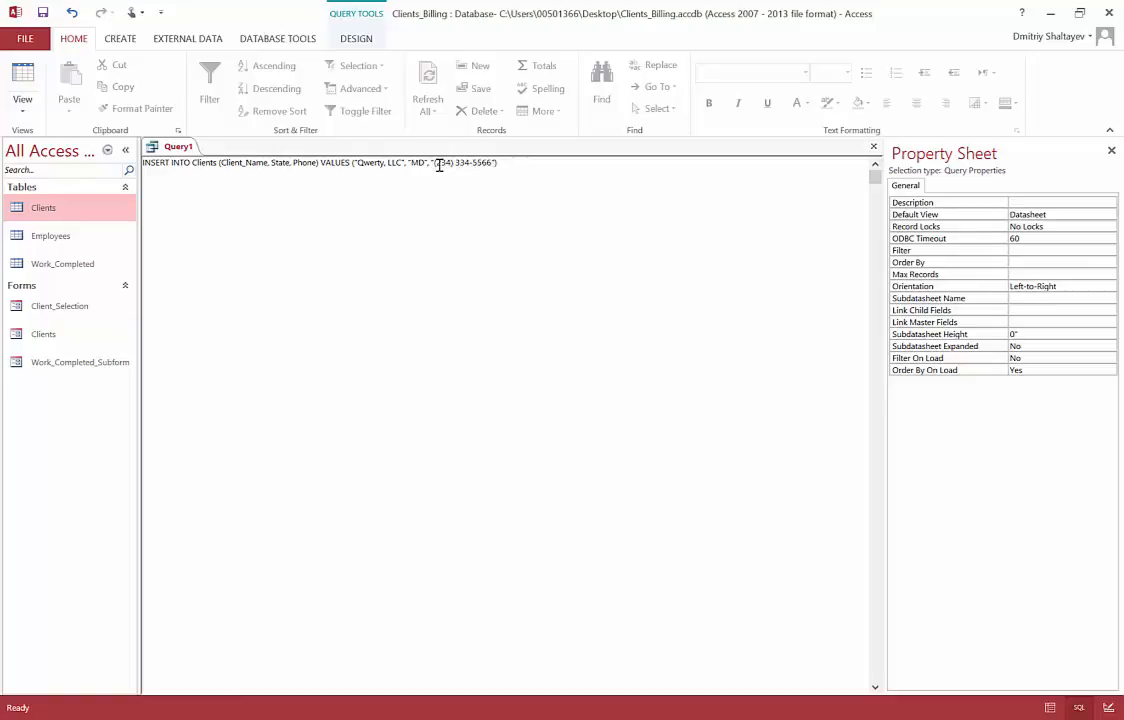
pyautogui.moveTo(433, 163); pyautogui.dragTo(494, 165)
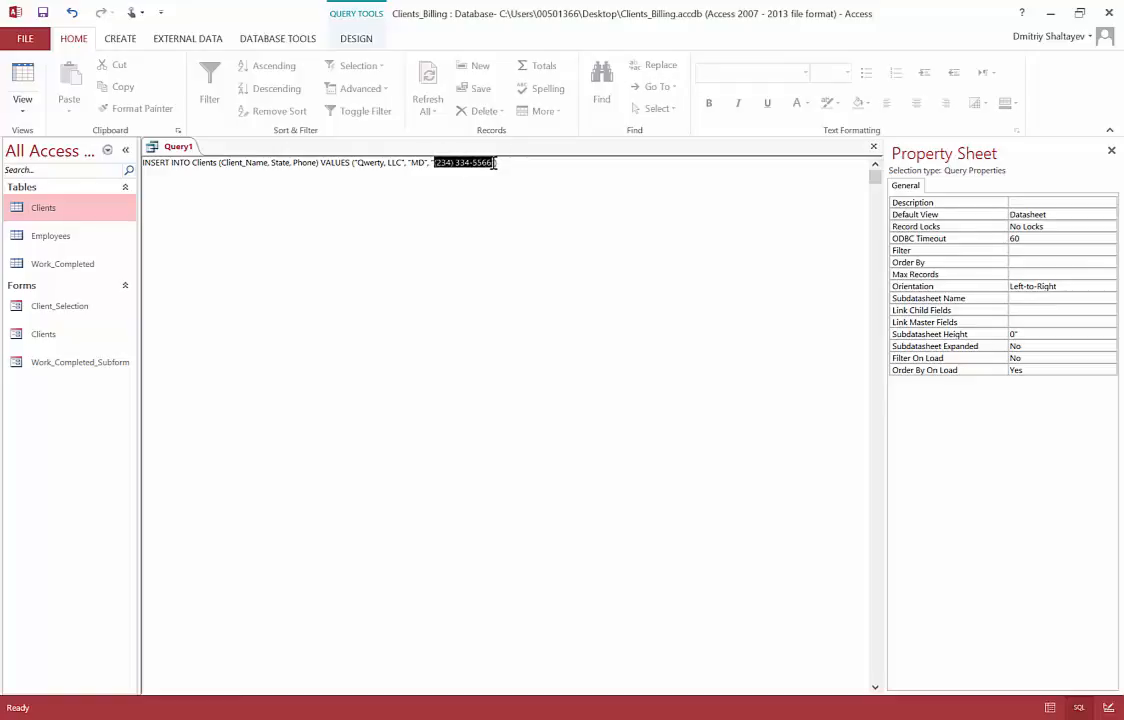
pyautogui.click(307, 162)
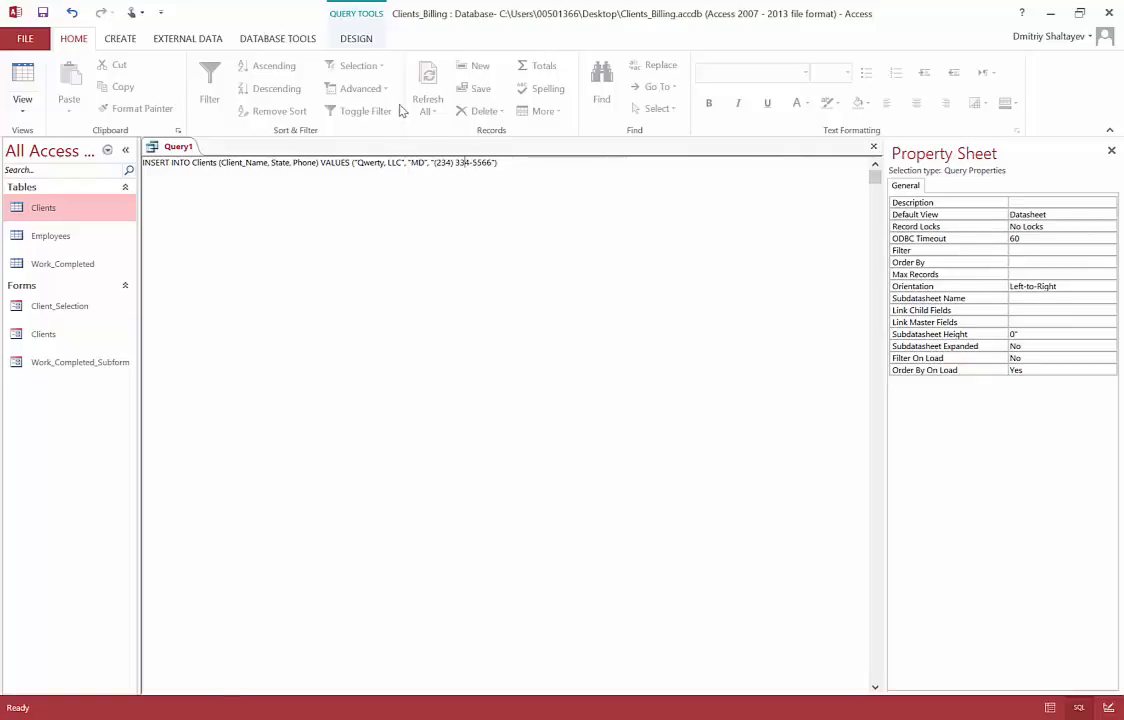
# Step: Run the INSERT INTO Clients query from the Design tab and confirm appending 1 row
pyautogui.click(355, 42)
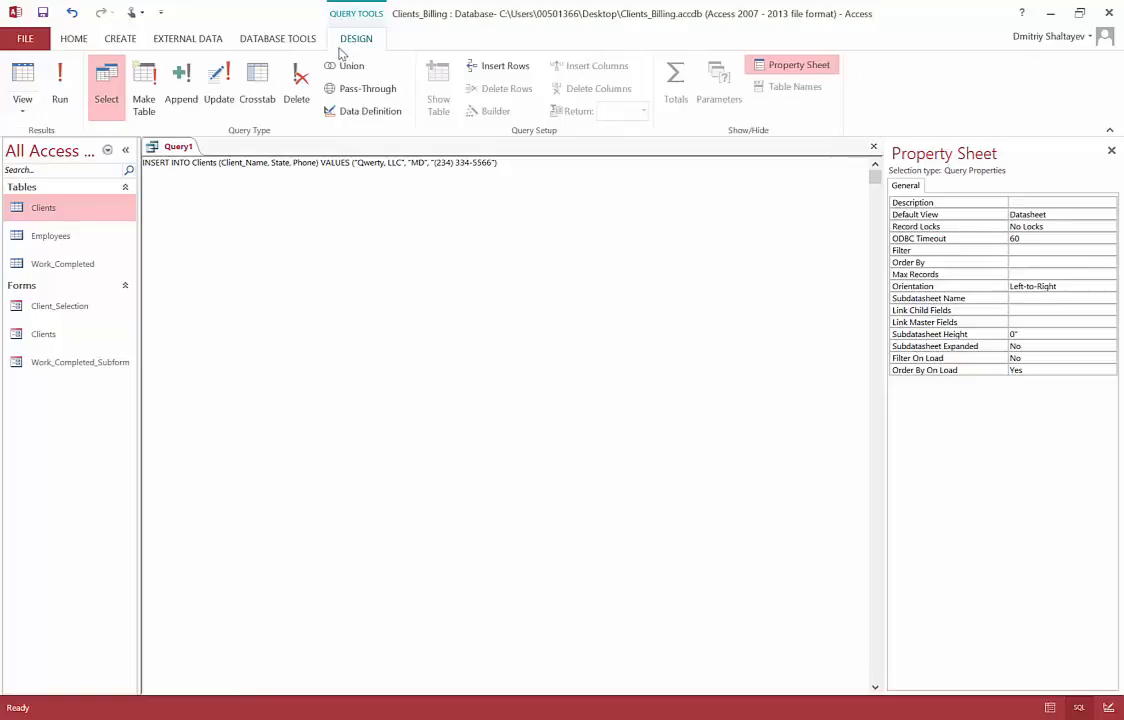
pyautogui.click(58, 95)
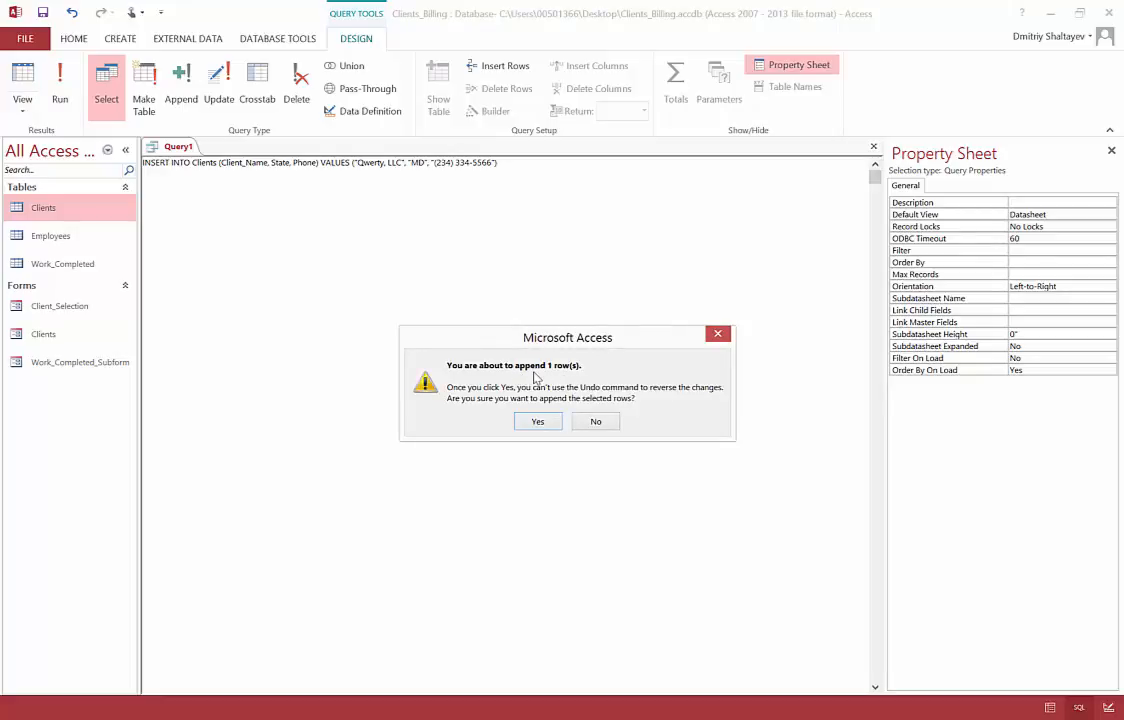
pyautogui.click(540, 423)
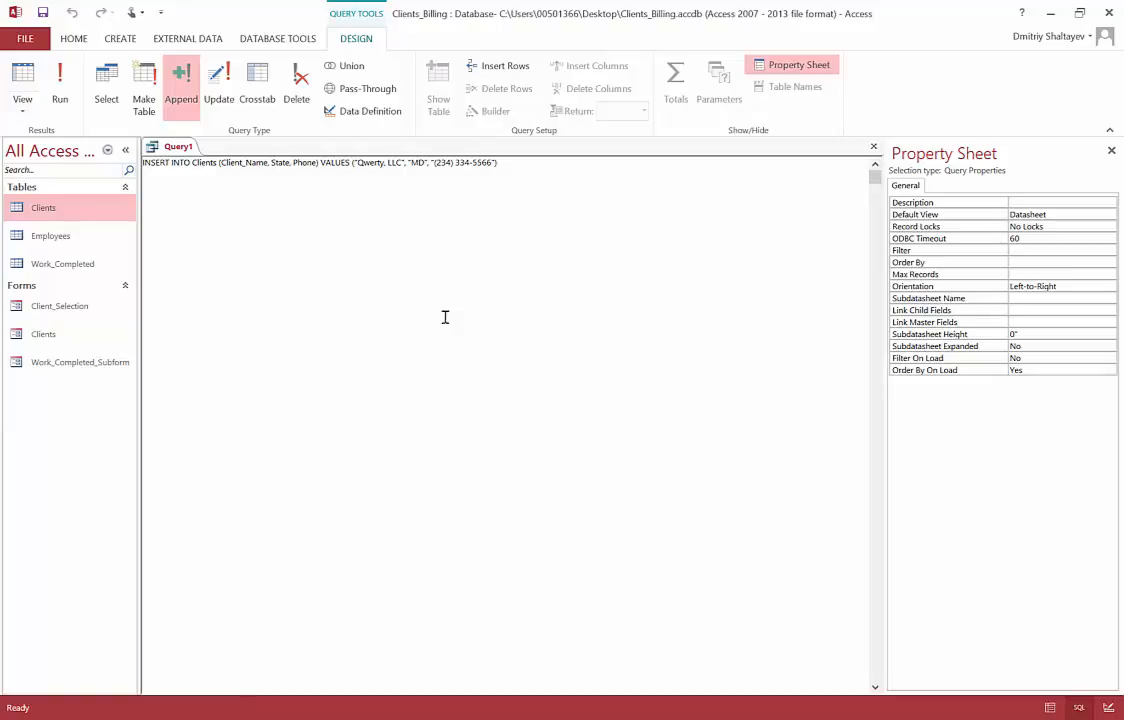
# Step: Open the Clients table and select the new Qwerty, LLC record (ClientID 4), typing a comma in its name
pyautogui.doubleClick(86, 216)
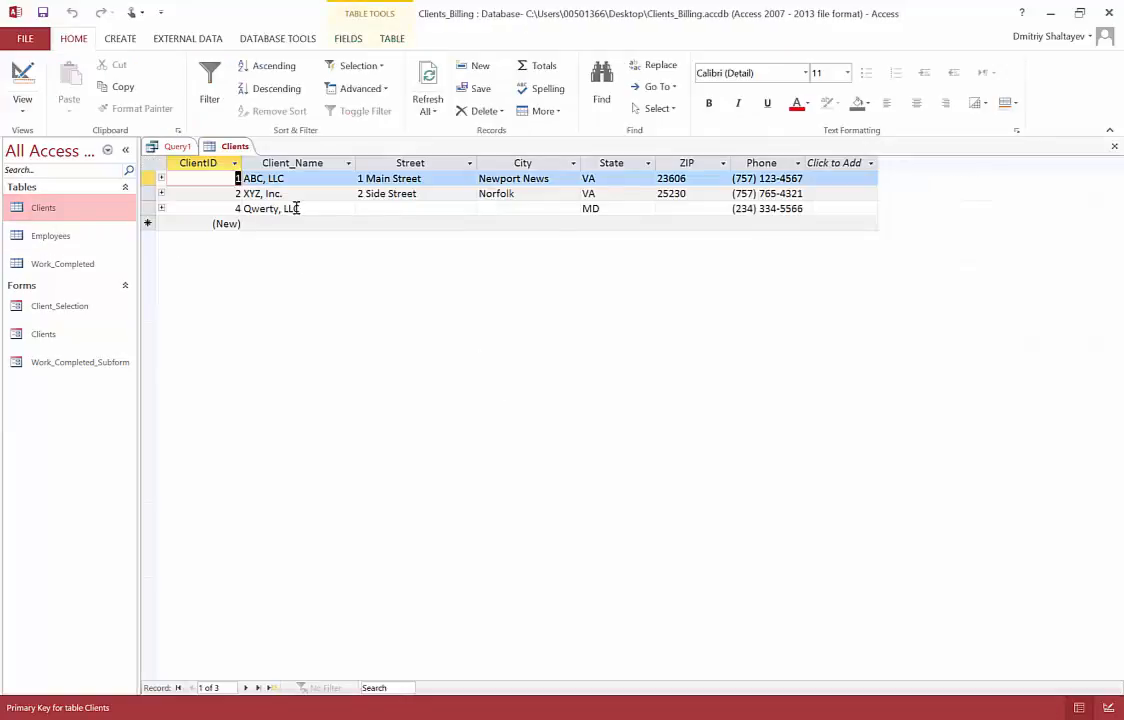
pyautogui.click(149, 209)
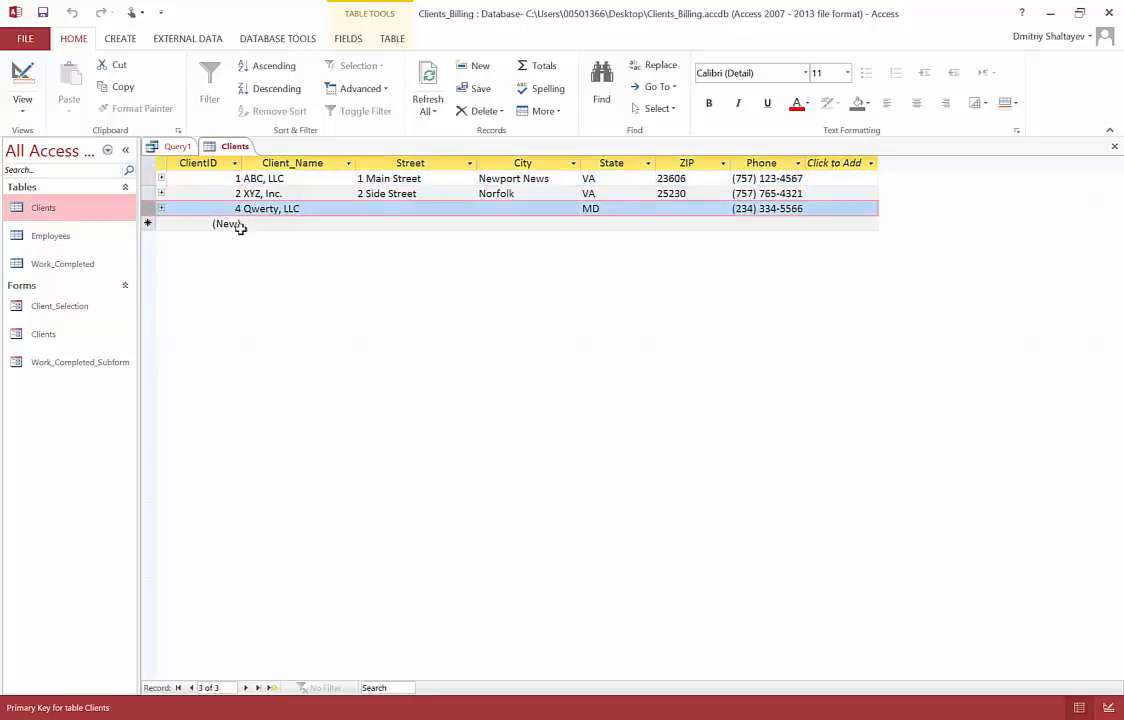
pyautogui.click(279, 209)
pyautogui.write(',')
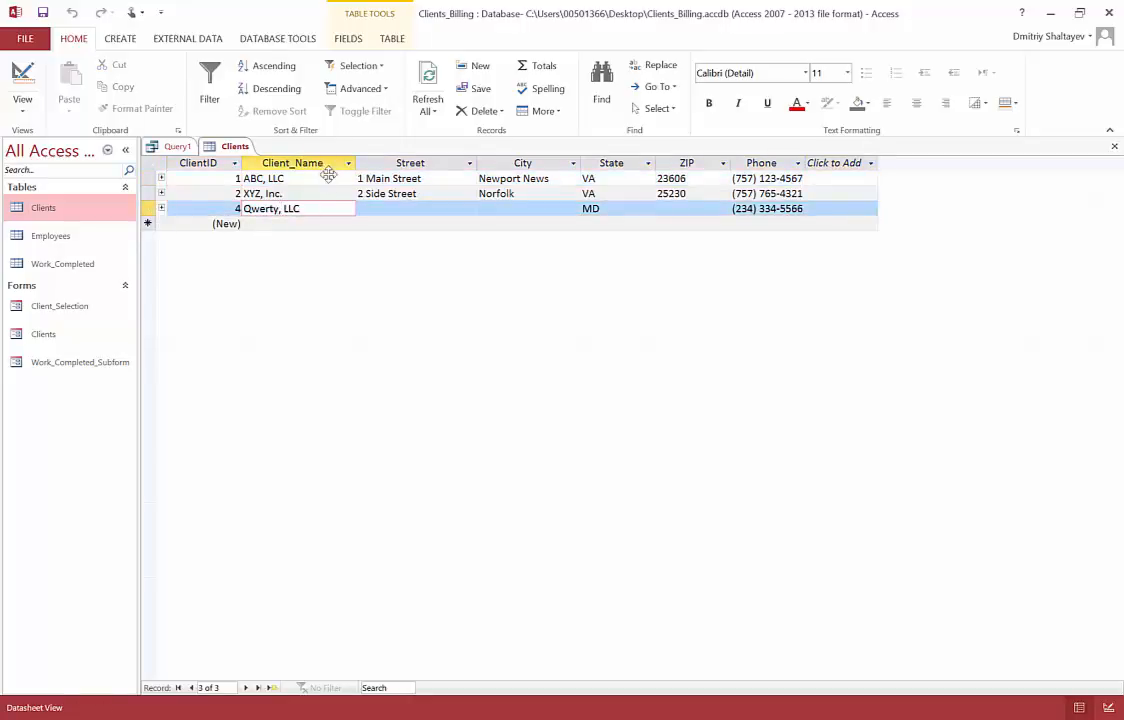
# Step: Close the Clients table and select the word Clients in Query1's SQL statement
pyautogui.click(1111, 146)
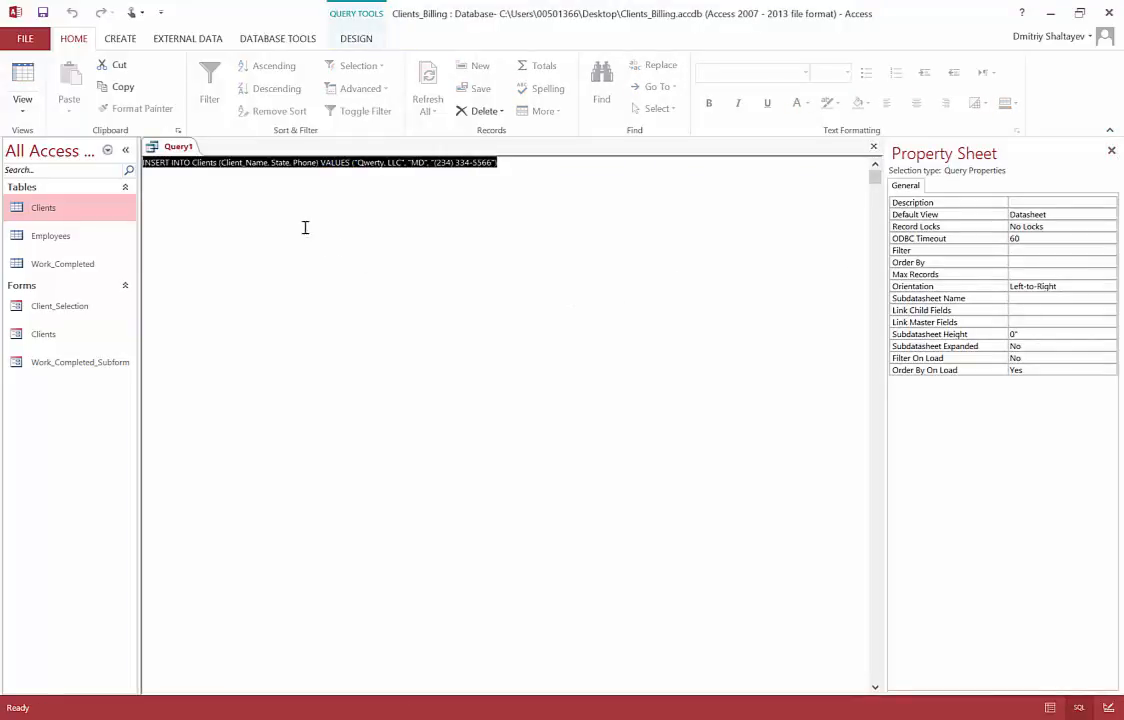
pyautogui.click(195, 163)
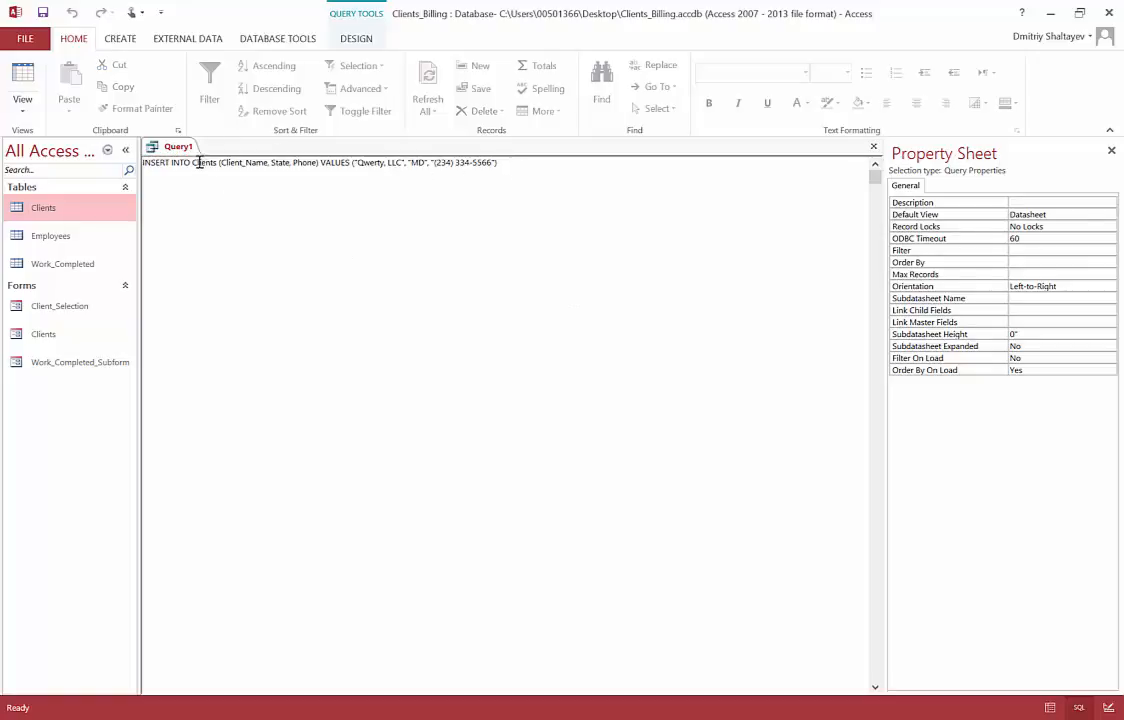
pyautogui.doubleClick(200, 163)
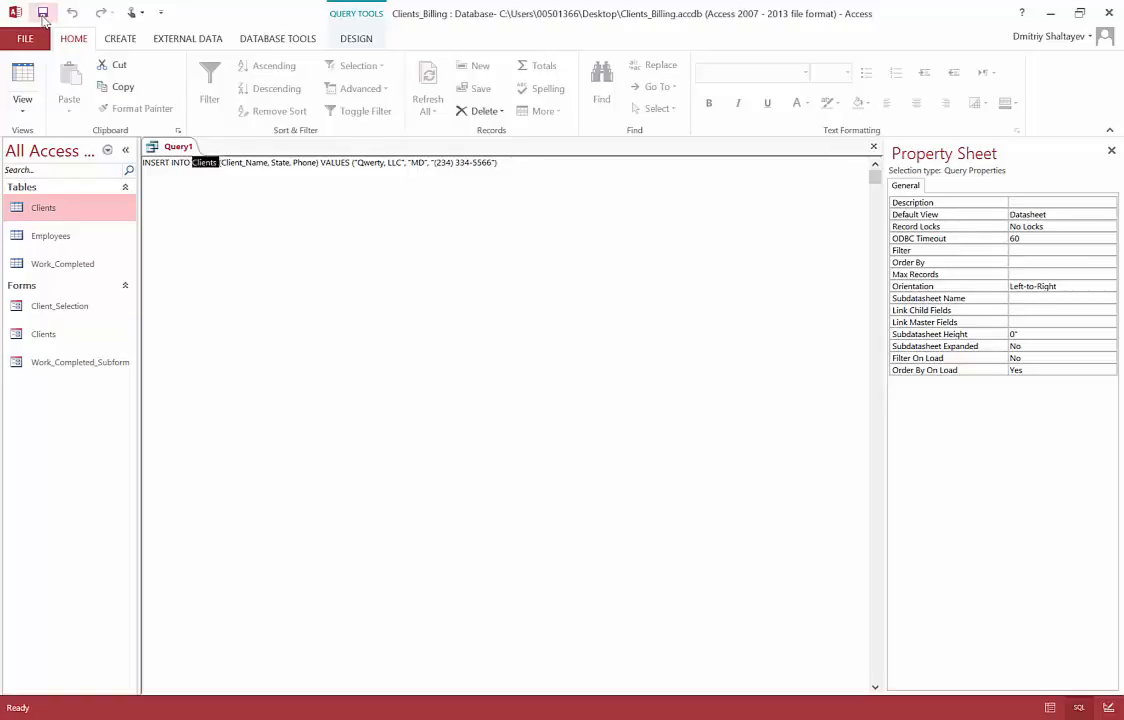
# Step: Save the INSERT query under the name Insert_New_Record_Query
pyautogui.click(43, 13)
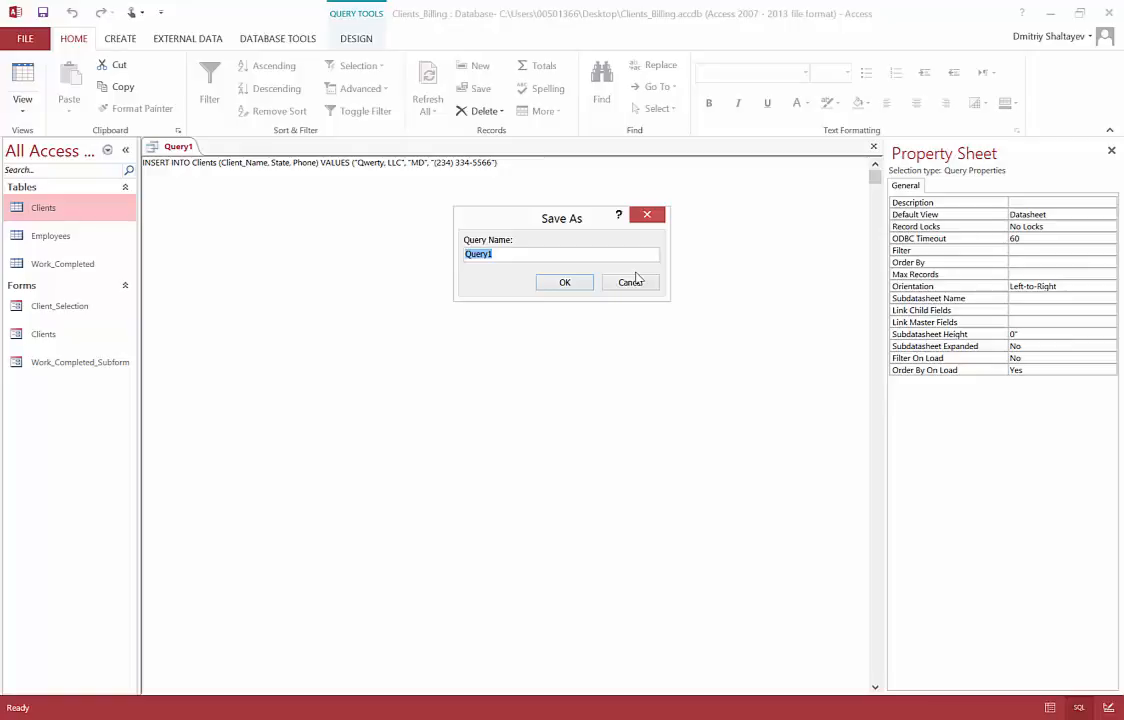
pyautogui.write('Insert_New_Record_')
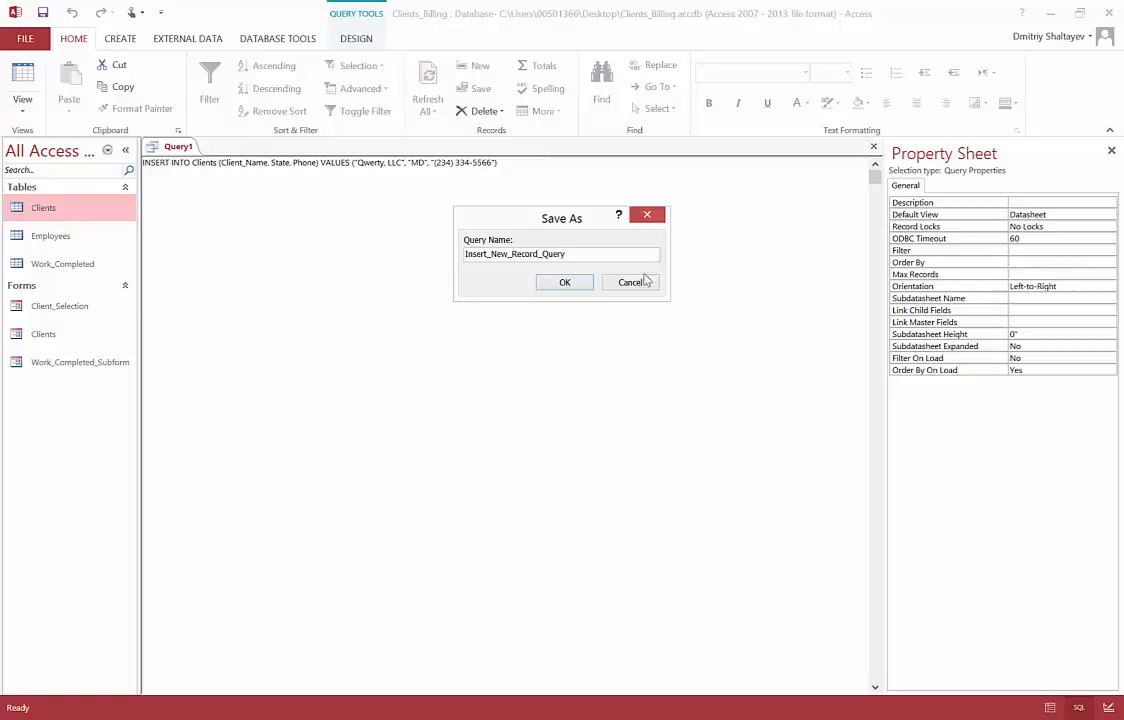
pyautogui.click(565, 283)
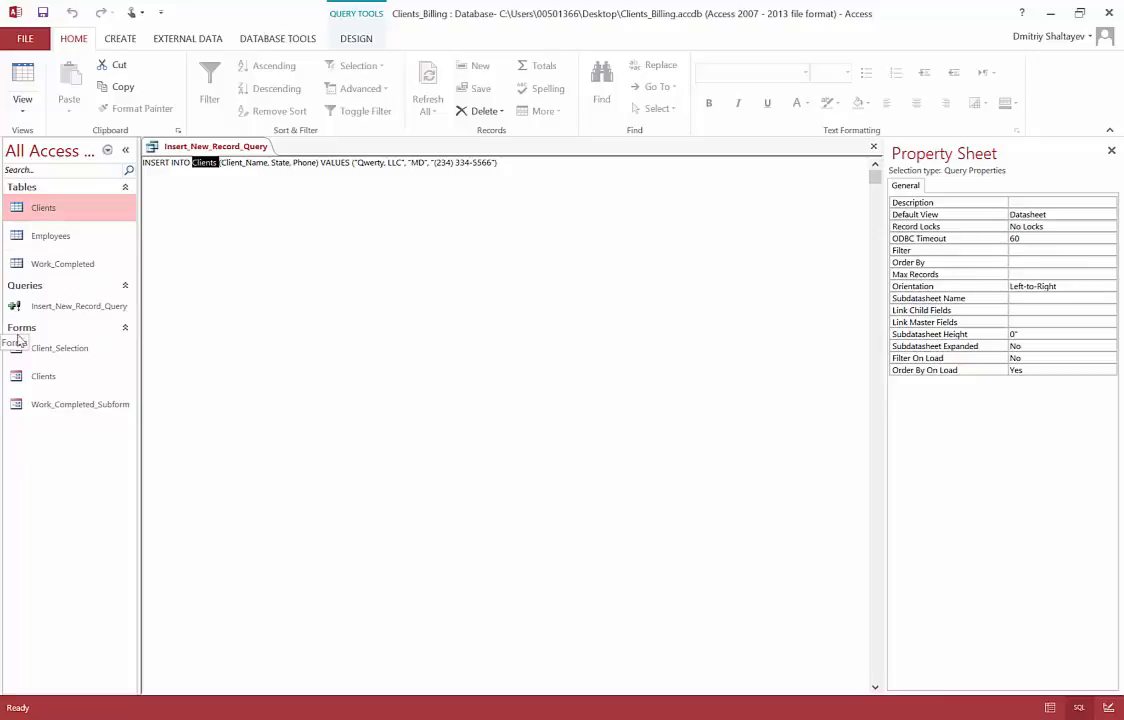
# Step: Confirm it appears in the Queries list, close the query, and go back to PowerPoint
pyautogui.click(126, 287)
pyautogui.click(127, 287)
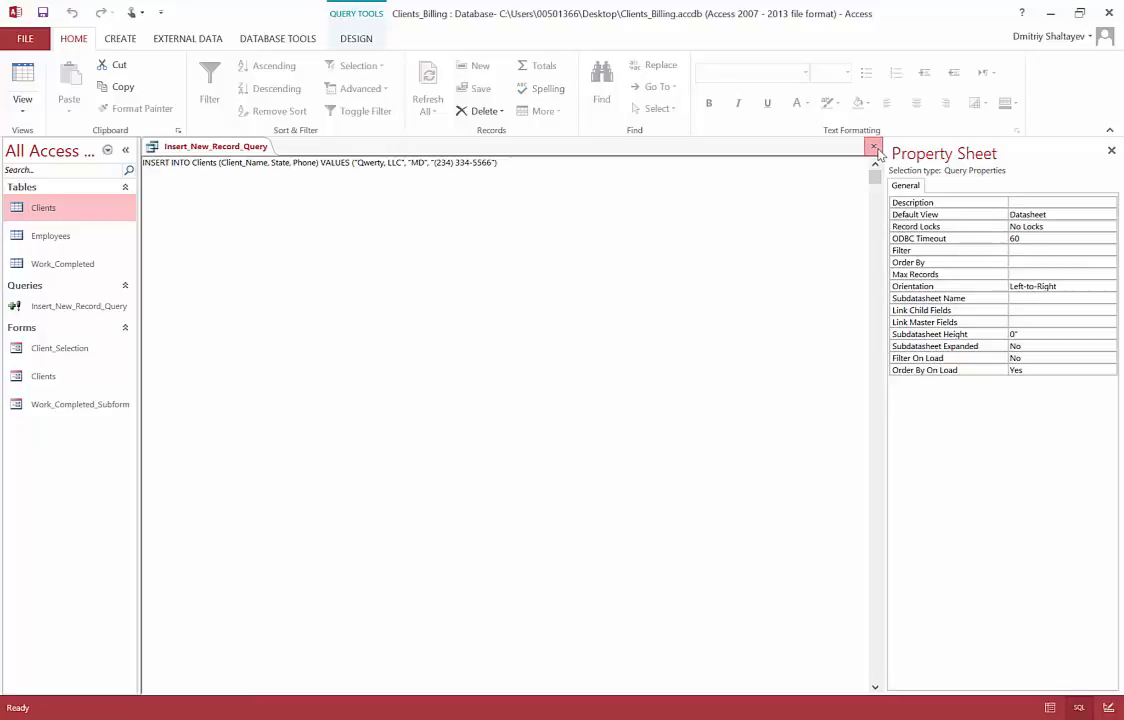
pyautogui.click(874, 148)
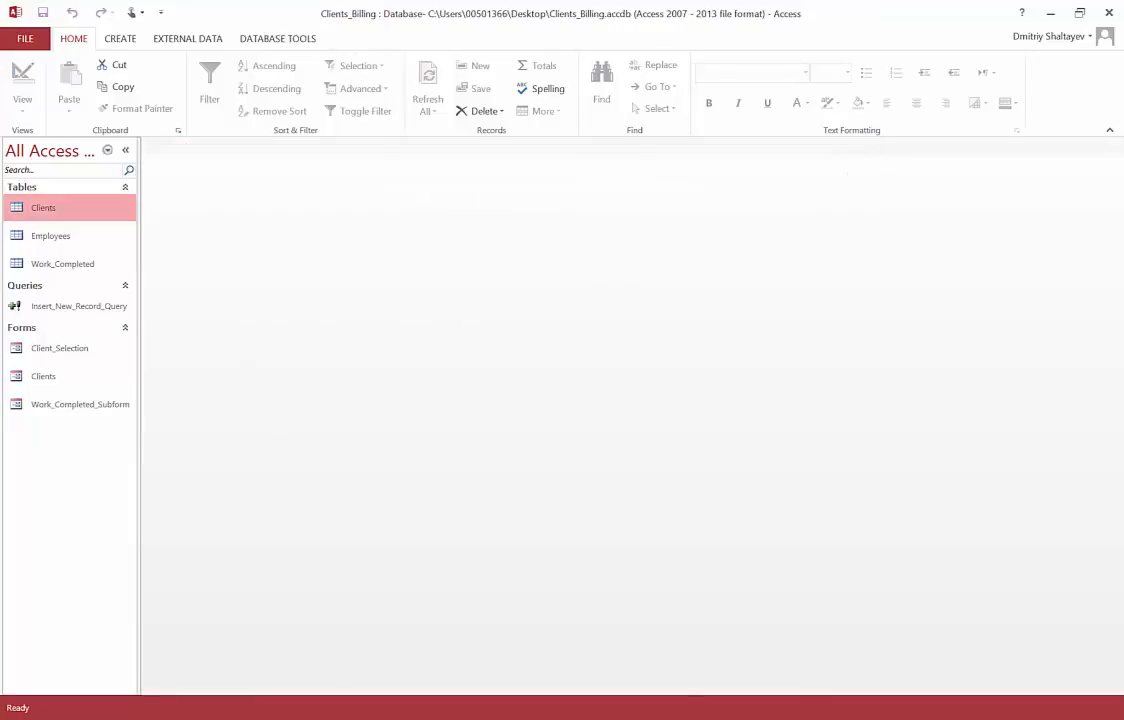
pyautogui.hotkey('alt', 'Tab')
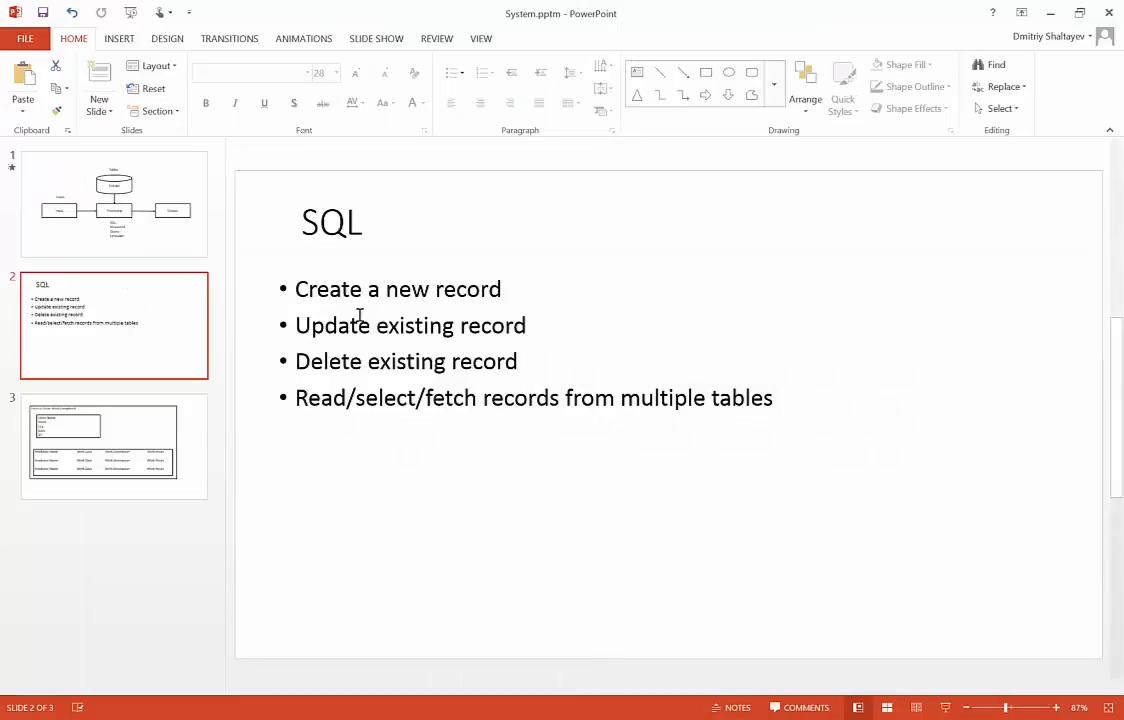
# Step: Highlight the 'Create a new record' and 'Update existing record' bullets, then minimize PowerPoint
pyautogui.moveTo(296, 286); pyautogui.dragTo(503, 289)
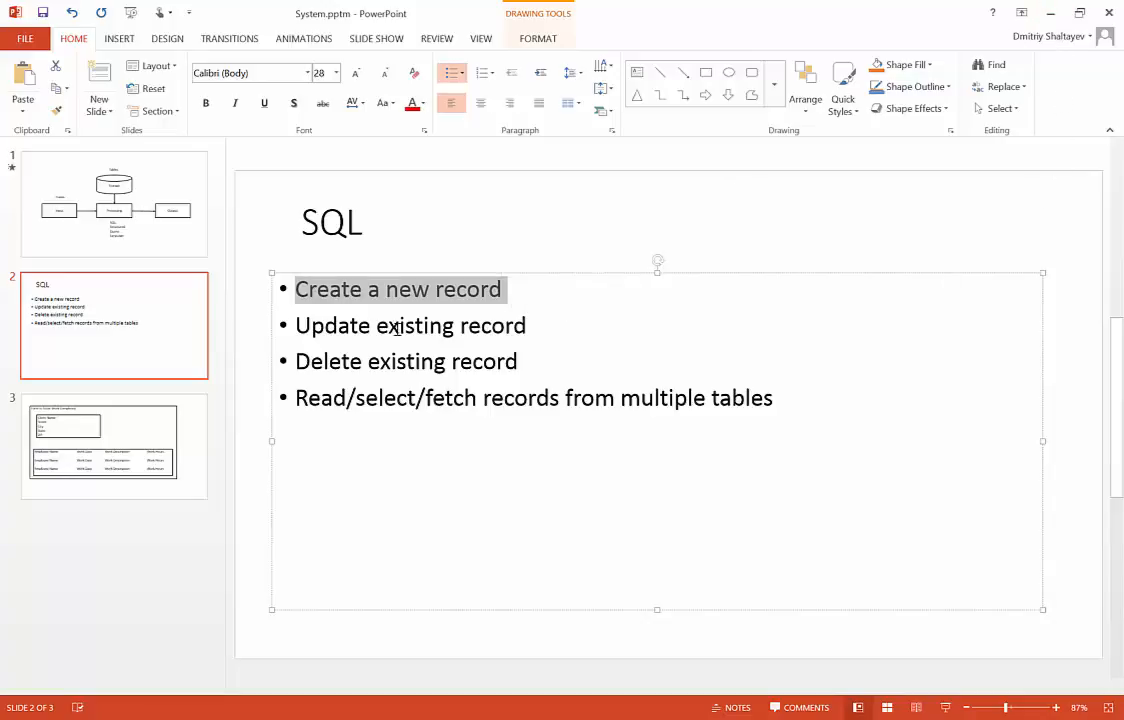
pyautogui.moveTo(303, 328); pyautogui.dragTo(531, 326)
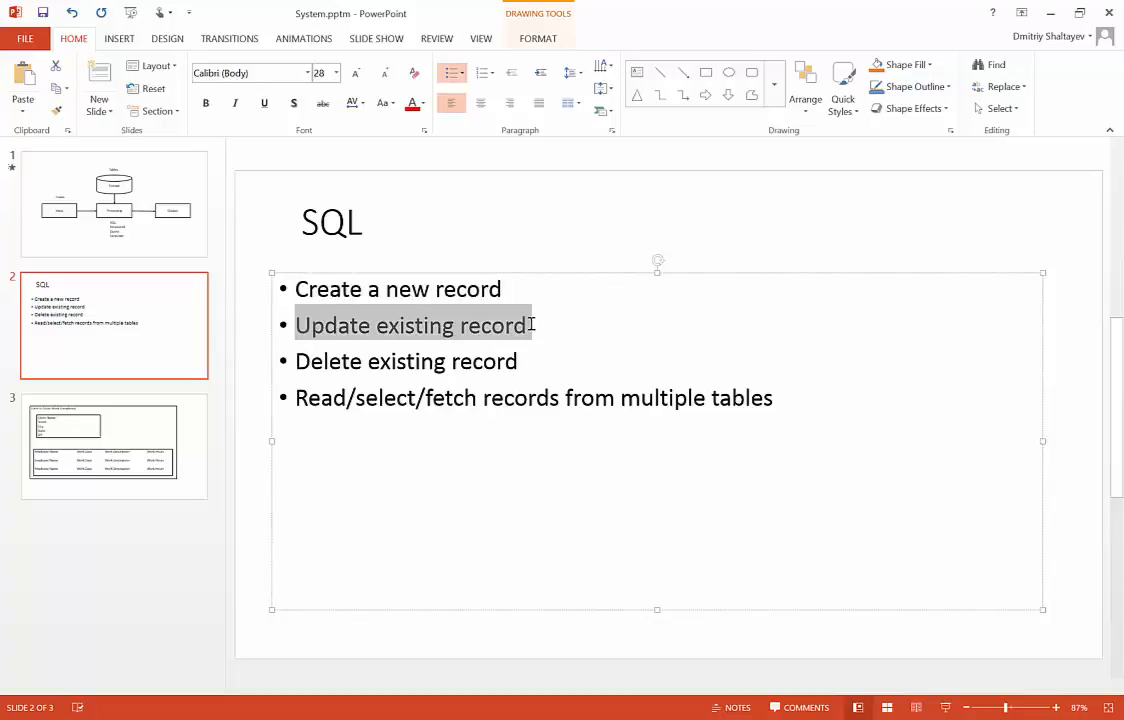
pyautogui.click(1050, 13)
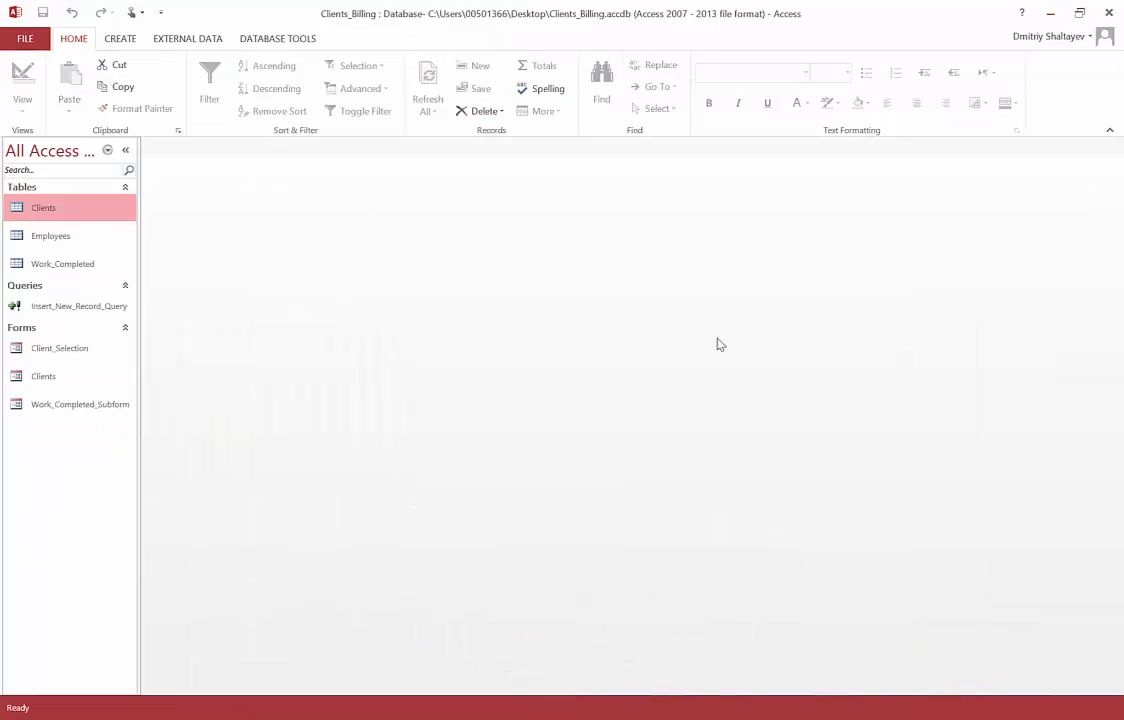
# Step: Open the Clients table and inspect record 4, Qwerty, LLC in MD, field by field
pyautogui.doubleClick(99, 211)
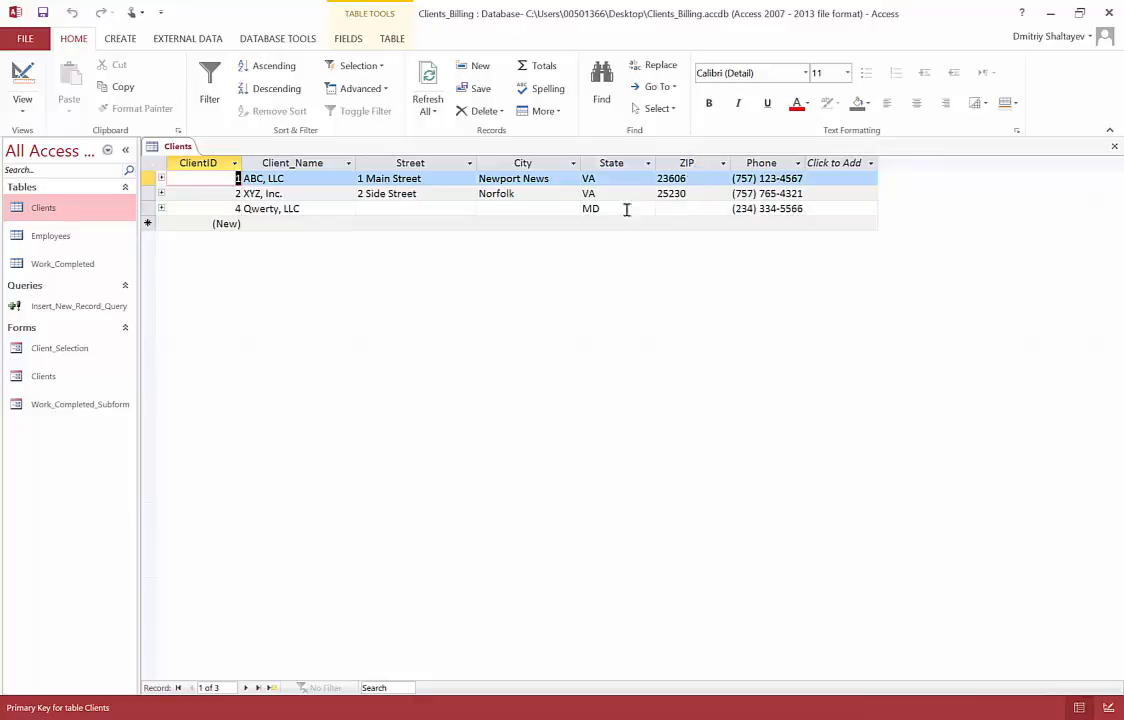
pyautogui.click(452, 211)
pyautogui.click(522, 210)
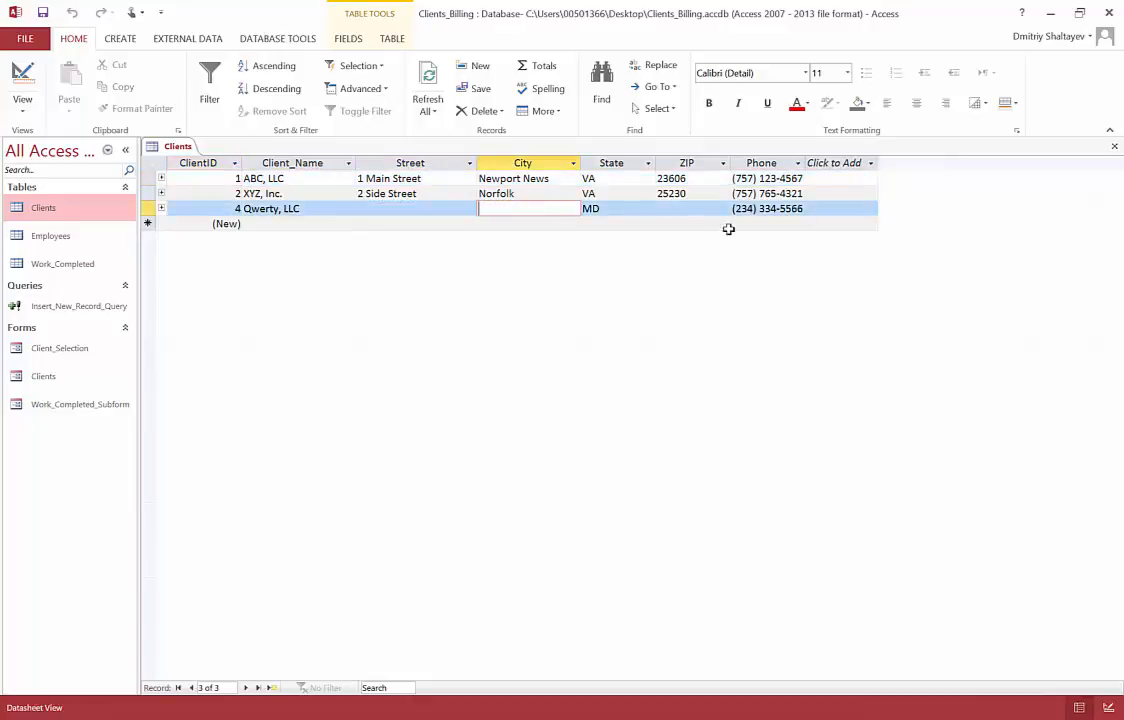
pyautogui.click(683, 207)
pyautogui.click(597, 208)
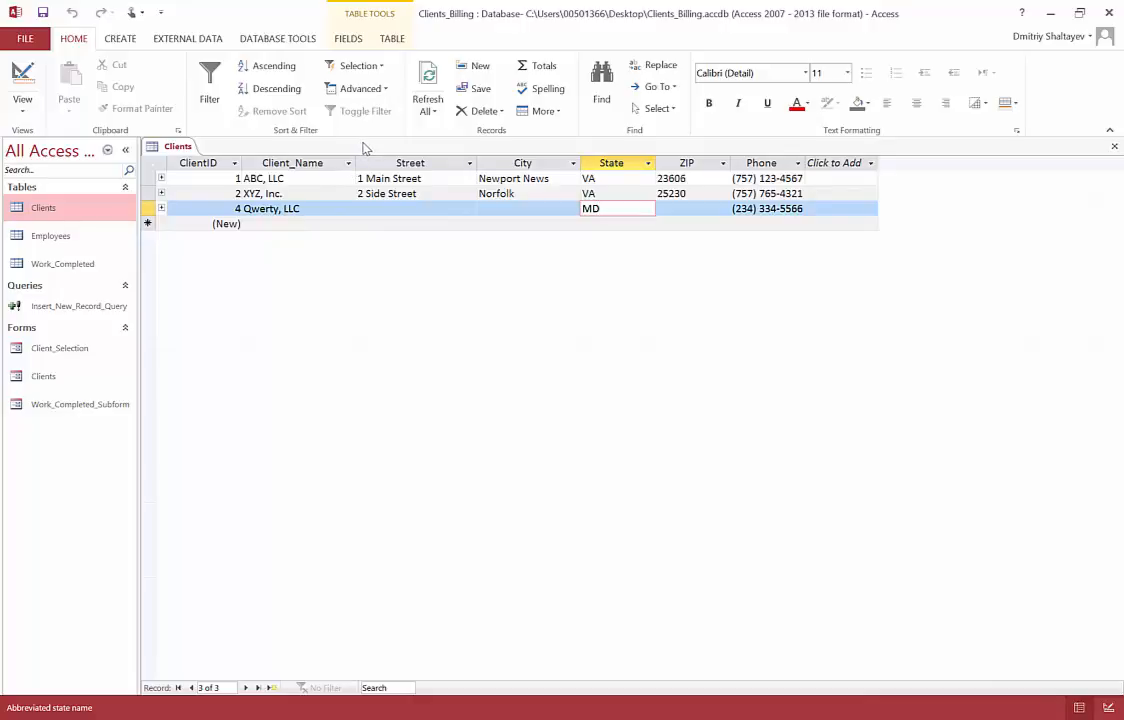
# Step: Create a new Query Design with no tables added and switch it to SQL View
pyautogui.click(121, 39)
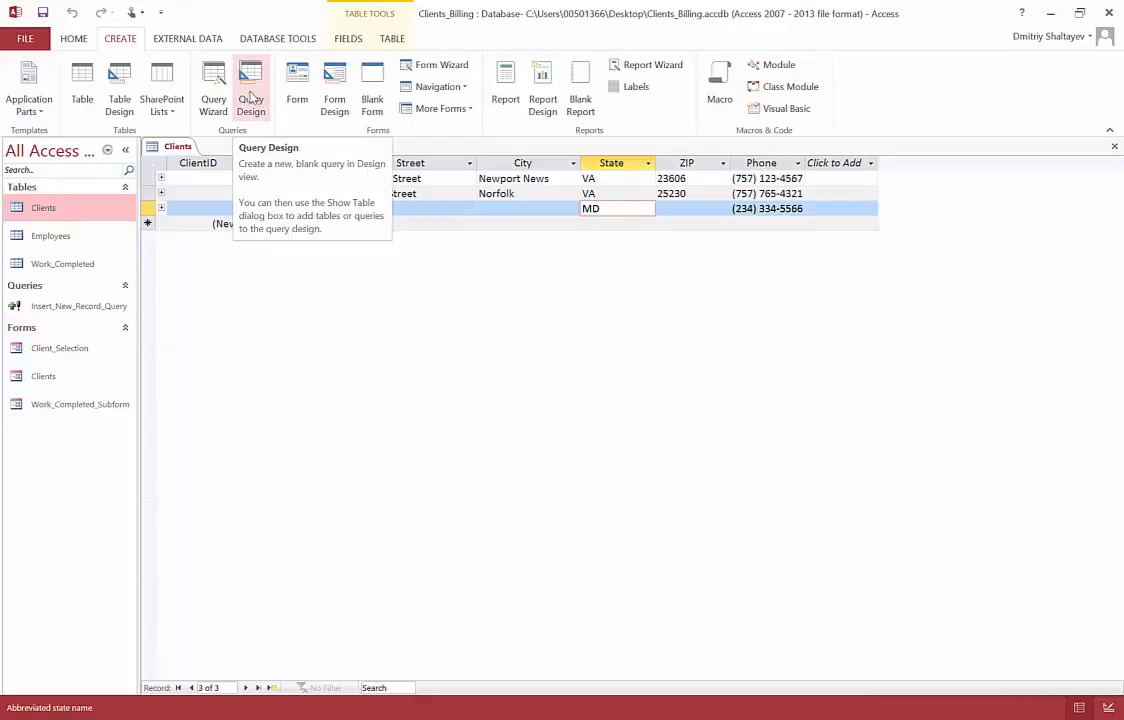
pyautogui.click(251, 95)
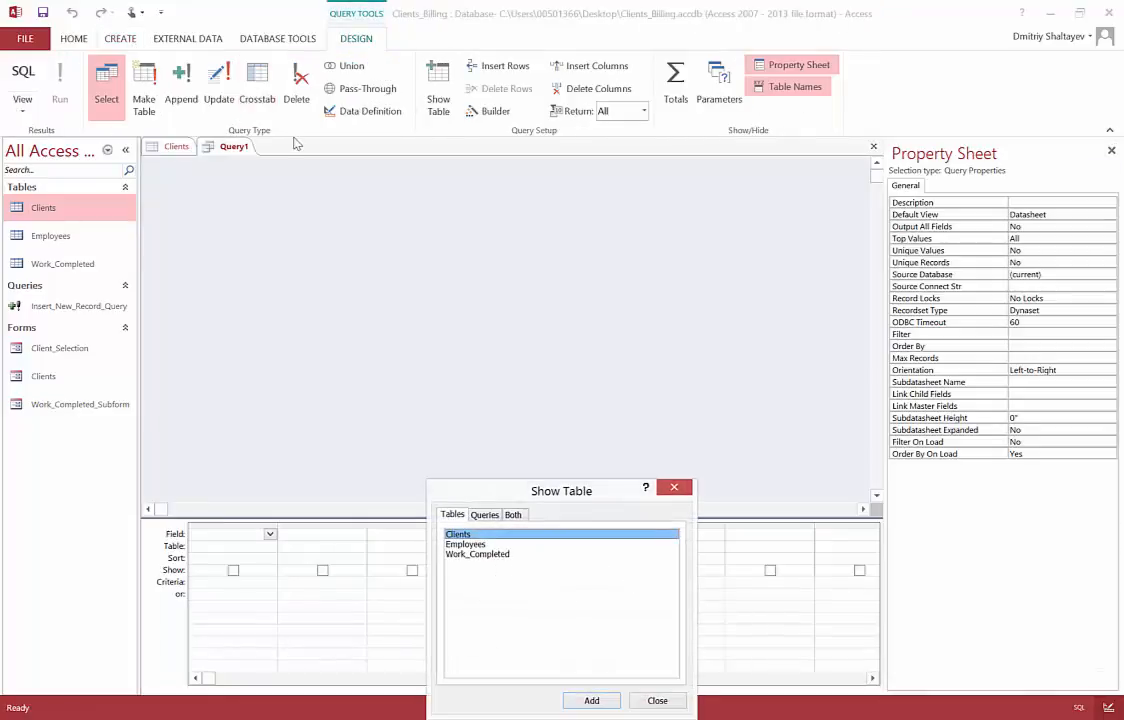
pyautogui.moveTo(585, 490); pyautogui.dragTo(588, 231)
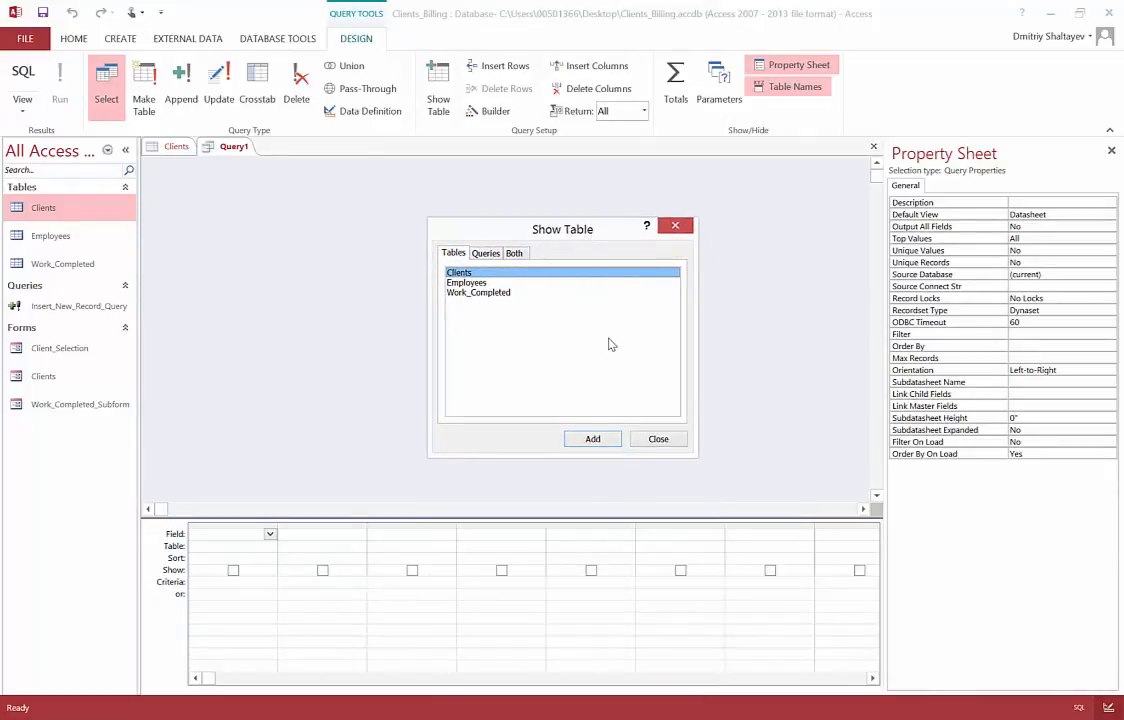
pyautogui.click(668, 444)
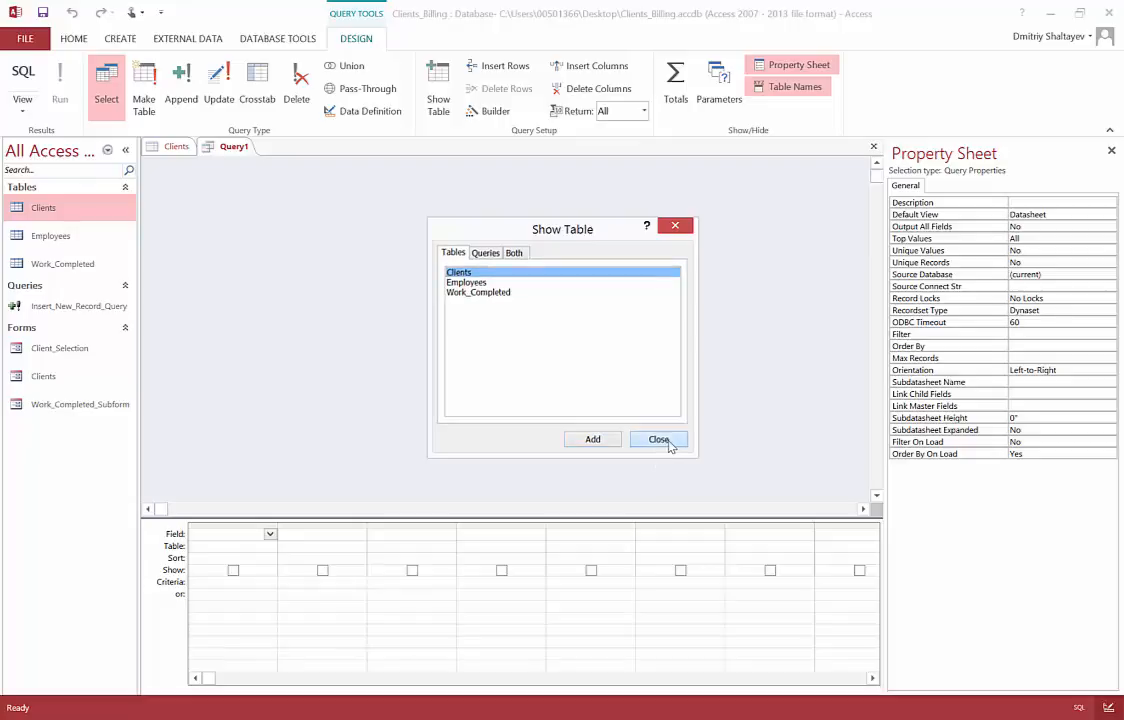
pyautogui.click(26, 110)
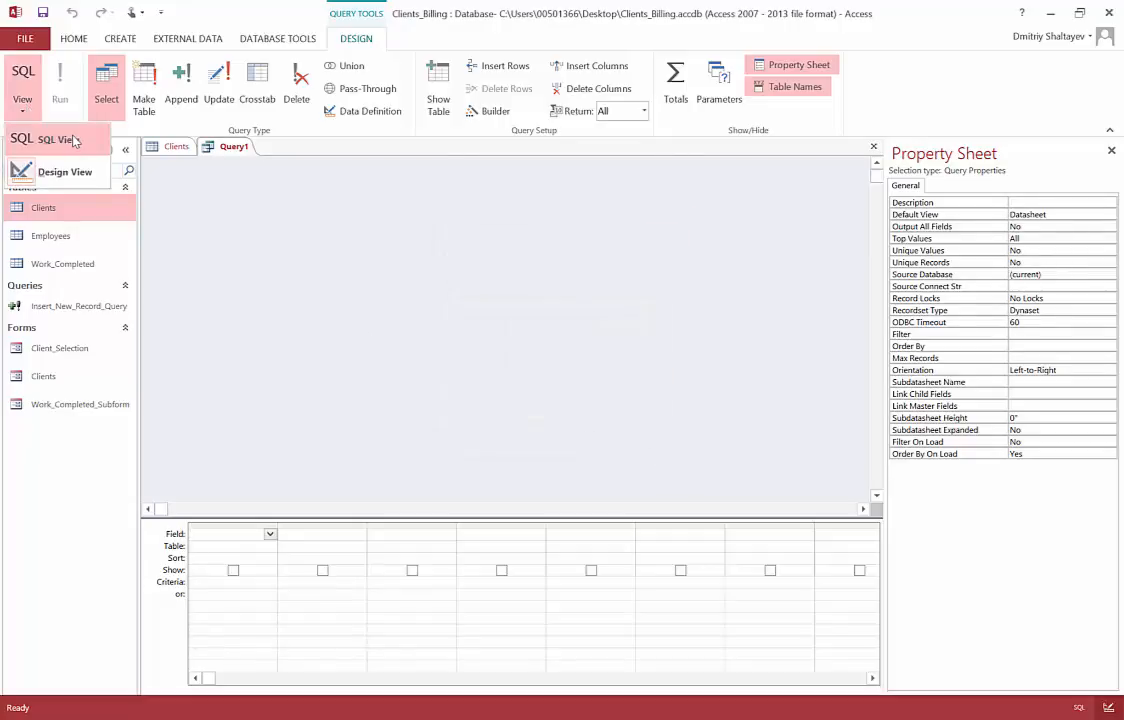
pyautogui.click(52, 139)
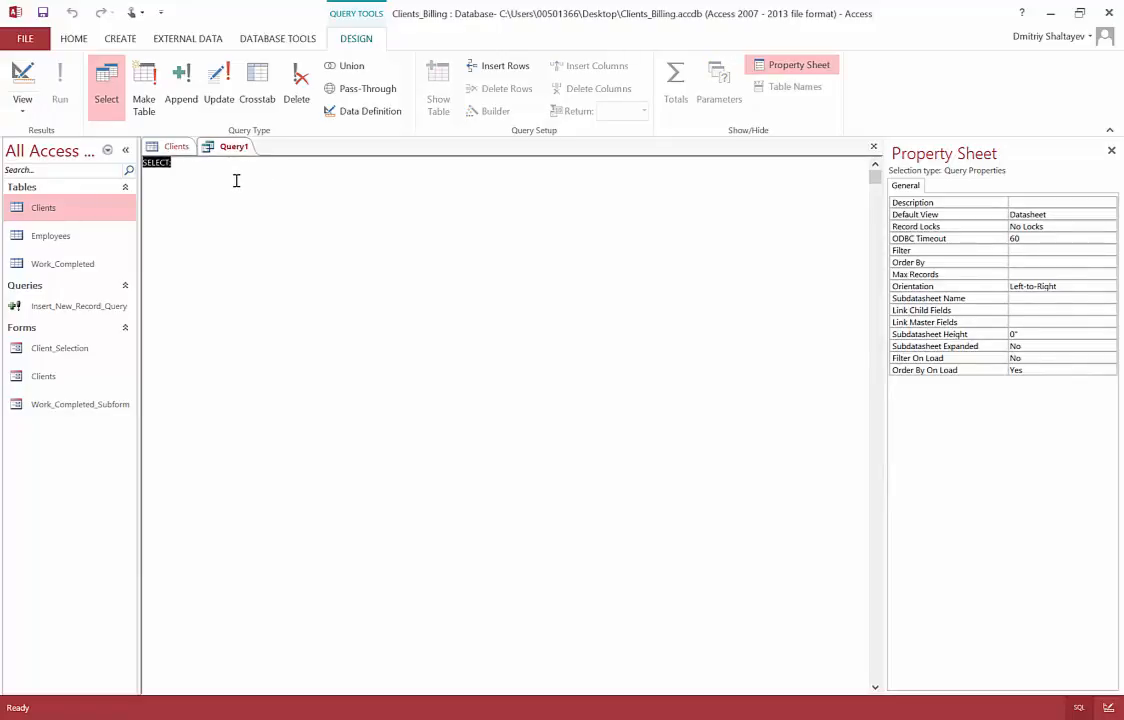
# Step: Delete the default SELECT; text and check ClientID 4 in the Clients table
pyautogui.press('Delete')
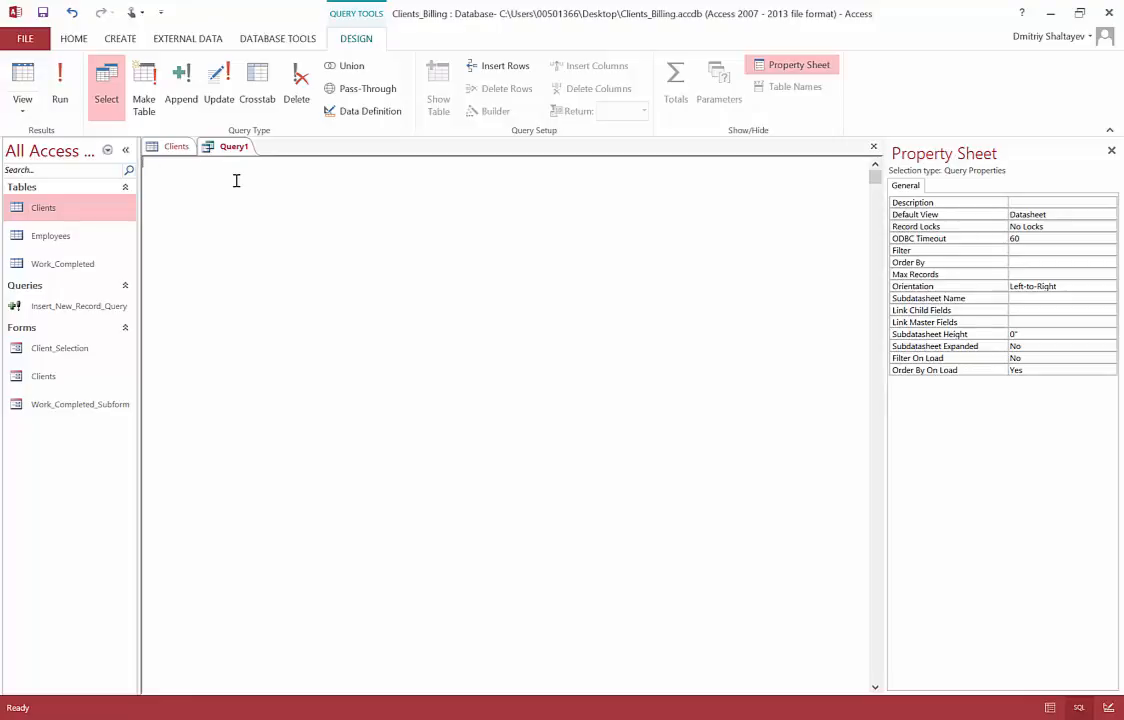
pyautogui.click(152, 146)
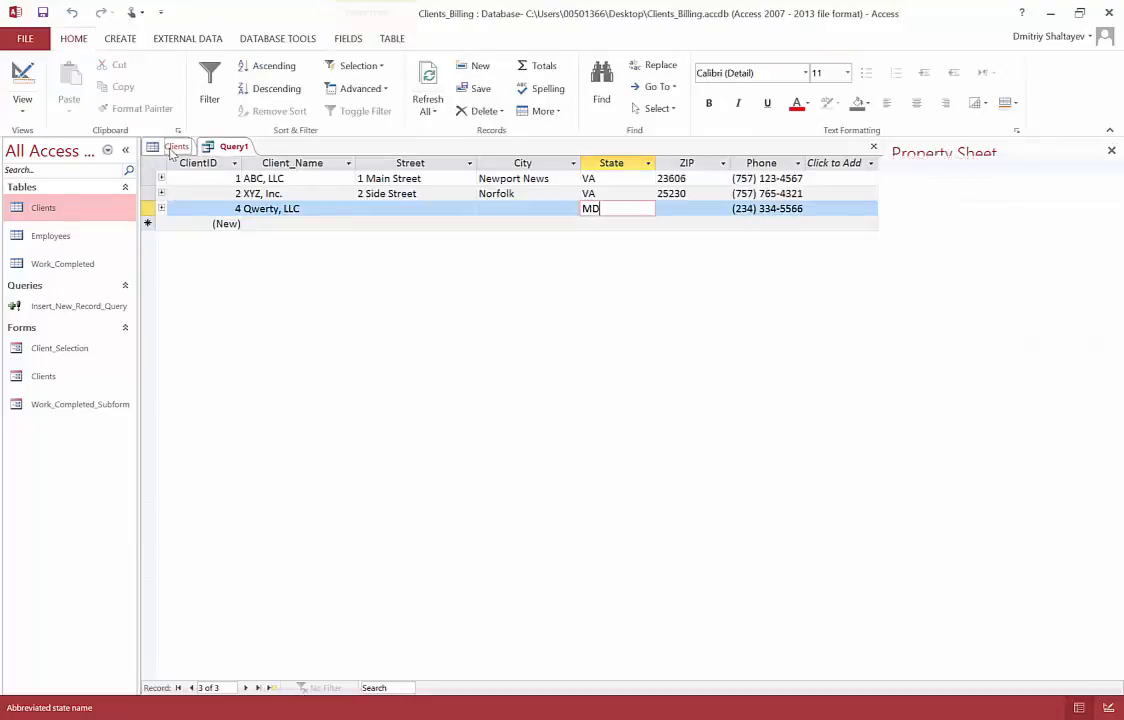
pyautogui.click(233, 209)
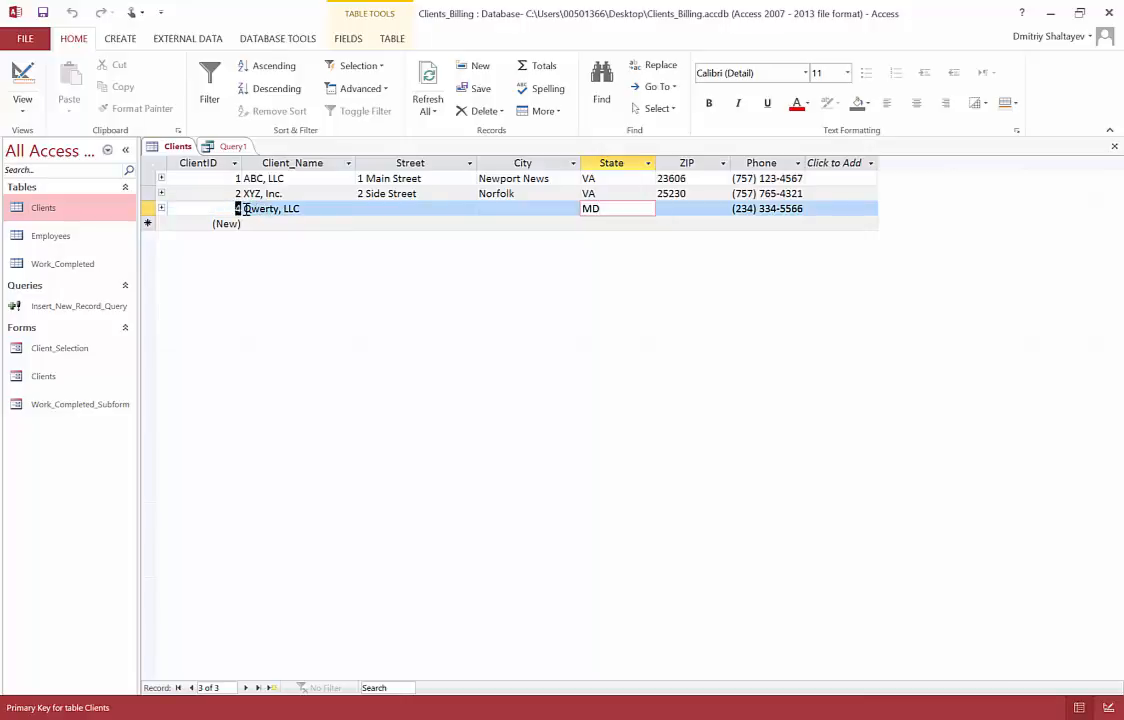
pyautogui.click(232, 147)
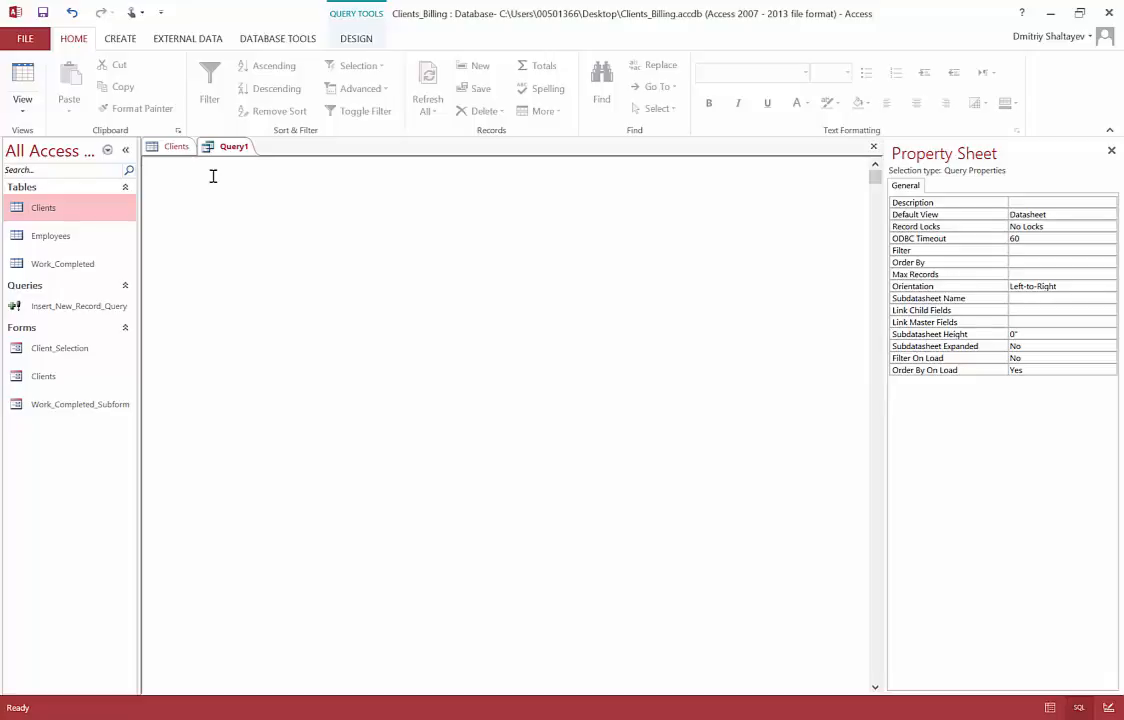
# Step: Type UPDATE Clients SET into Query1's SQL, checking the Clients table's fields
pyautogui.write('E')
pyautogui.write('Clients')
pyautogui.write('SET')
pyautogui.click(176, 146)
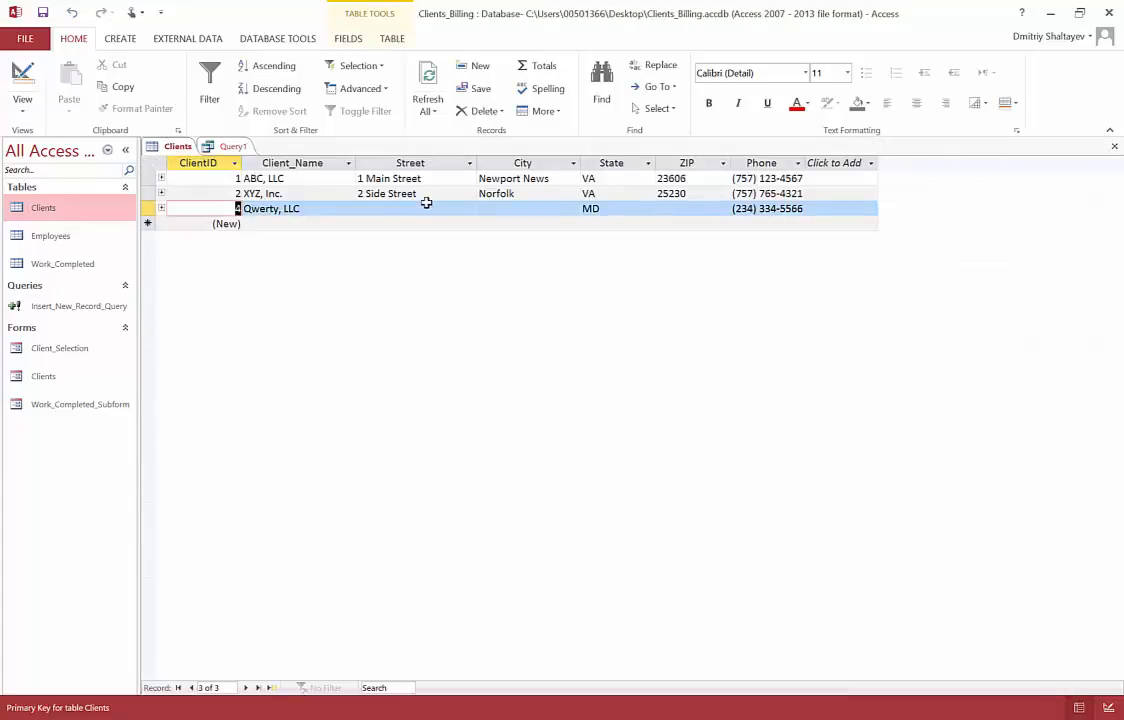
pyautogui.click(230, 147)
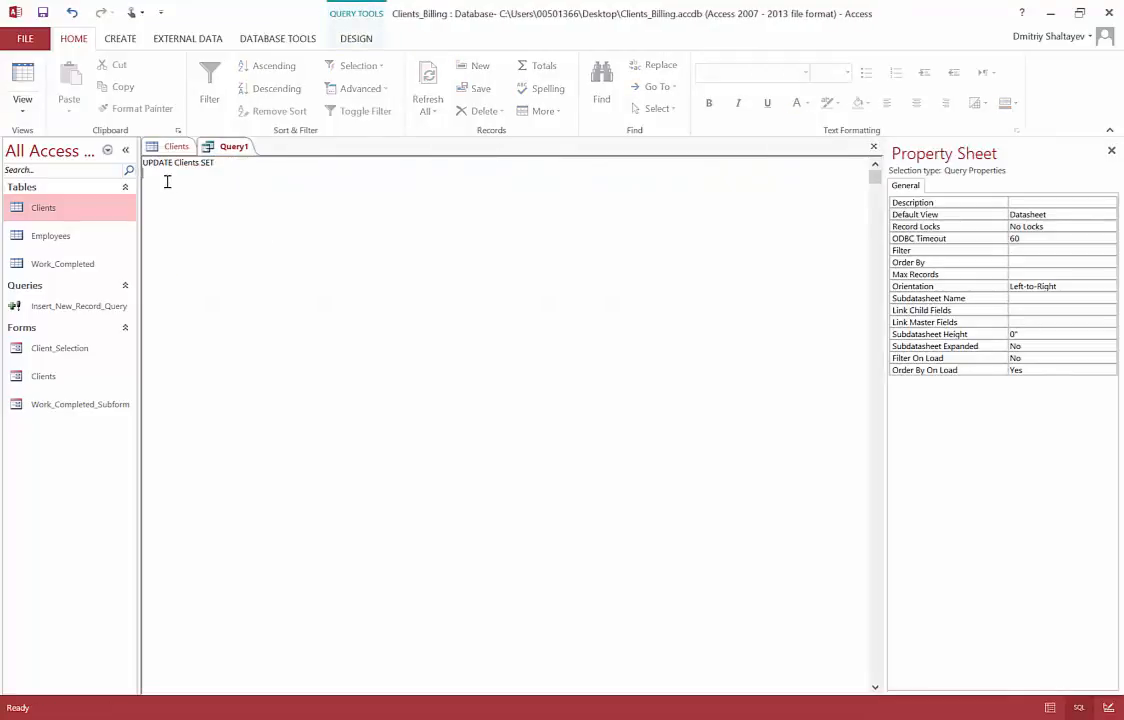
pyautogui.press('Return')
pyautogui.write('Street = ""')
pyautogui.press('Left')
pyautogui.click(175, 147)
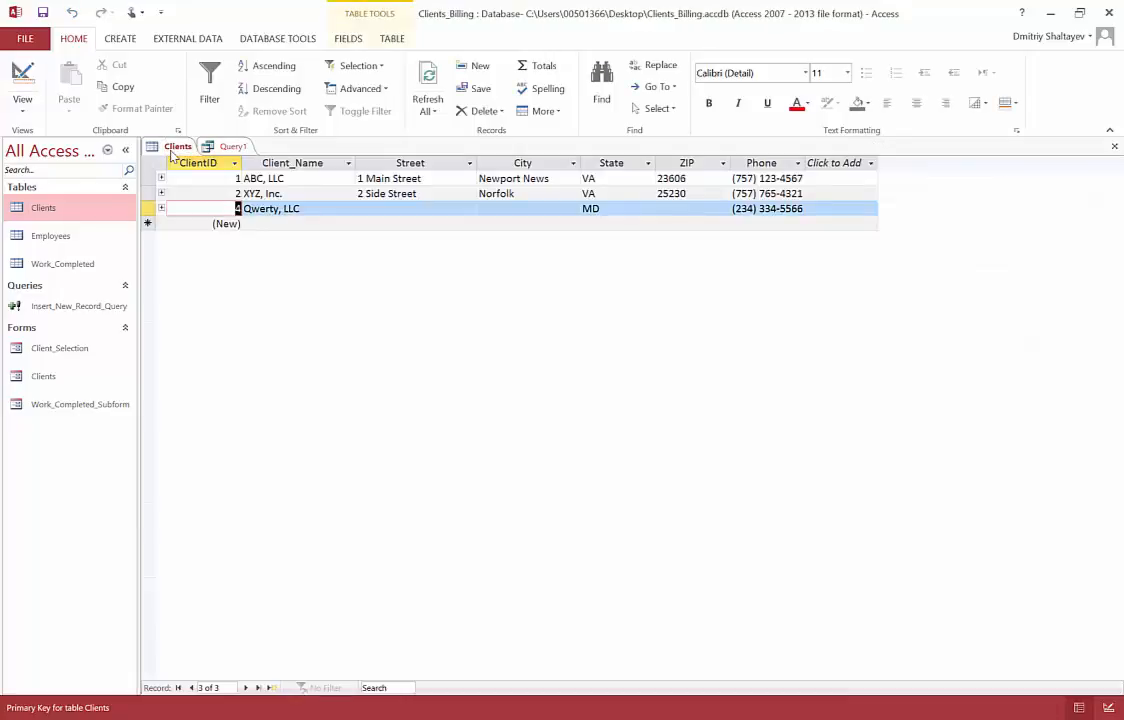
pyautogui.click(230, 147)
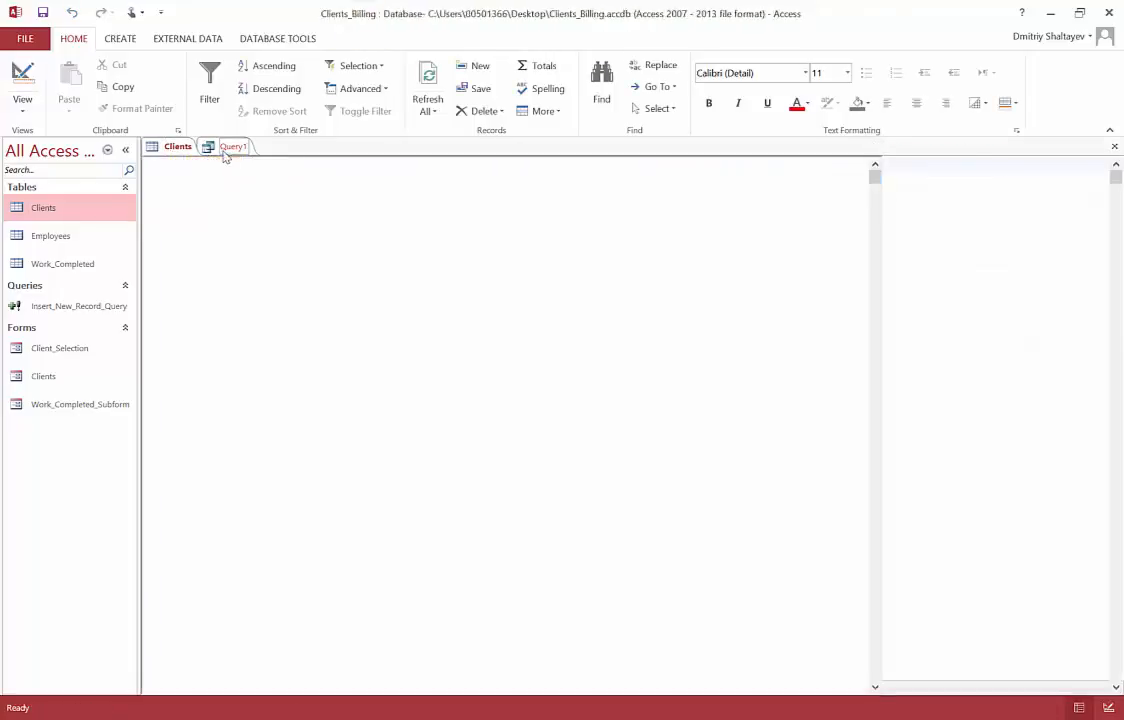
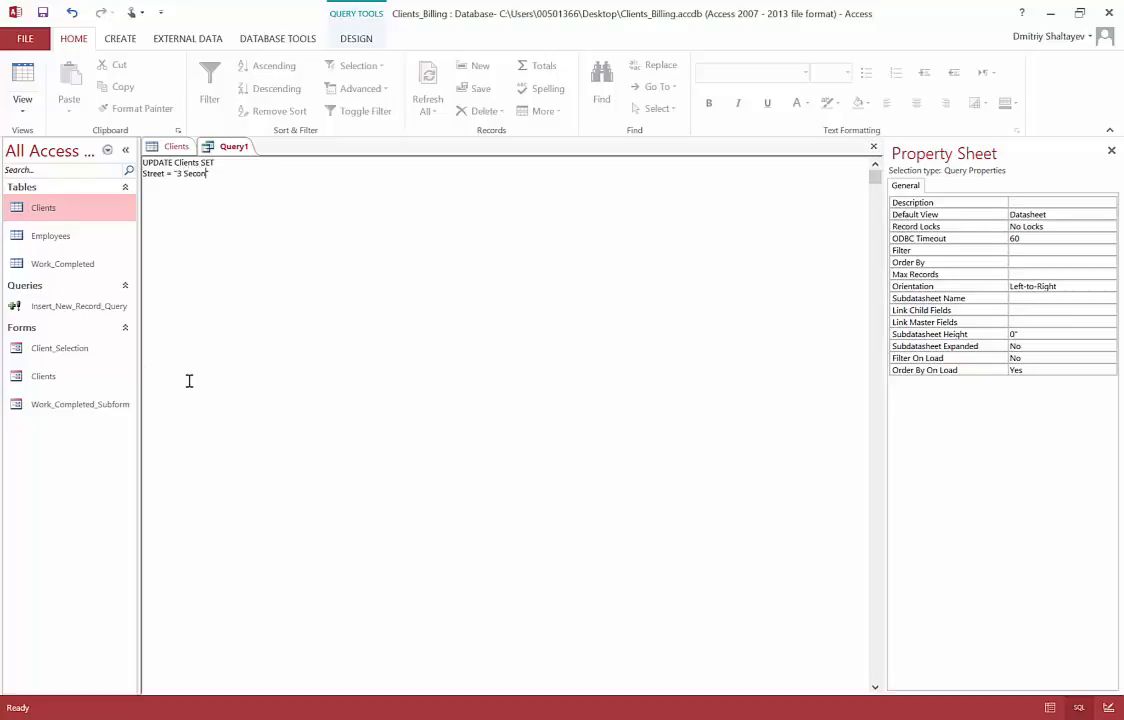
pyautogui.write(',')
# Step: Add City = "Norfolk", fixing its capitalisation and checking existing city values
pyautogui.press('Return')
pyautogui.write('City = ""')
pyautogui.press('Left')
pyautogui.write('NOrfolk')
pyautogui.press('Left')
pyautogui.press('Left')
pyautogui.press('Left')
pyautogui.press('Left')
pyautogui.press('Left')
pyautogui.press('BackSpace')
pyautogui.write('o')
pyautogui.click(218, 185)
pyautogui.click(172, 146)
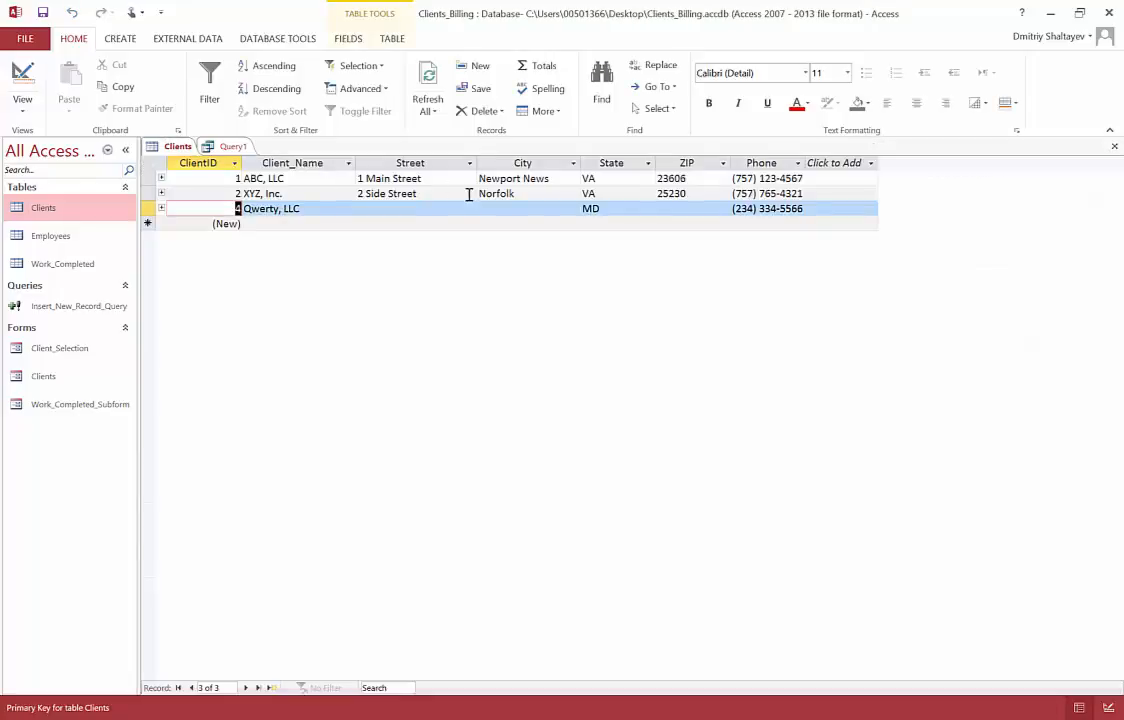
pyautogui.click(527, 196)
pyautogui.click(598, 195)
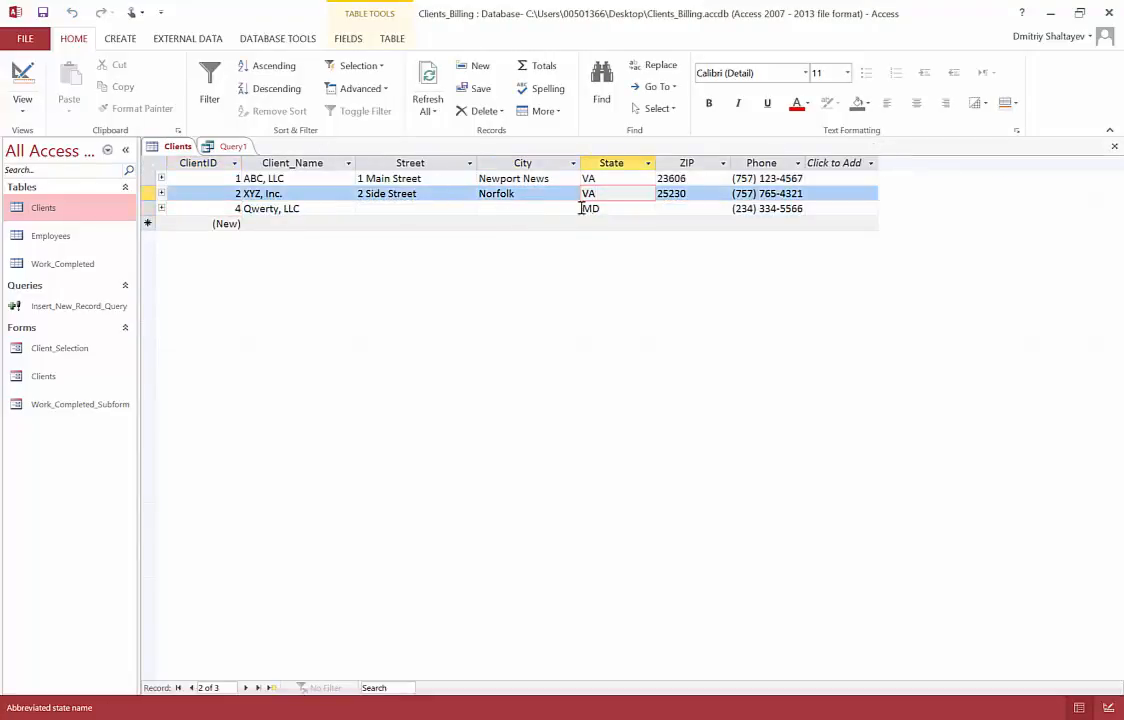
pyautogui.click(630, 207)
pyautogui.click(235, 147)
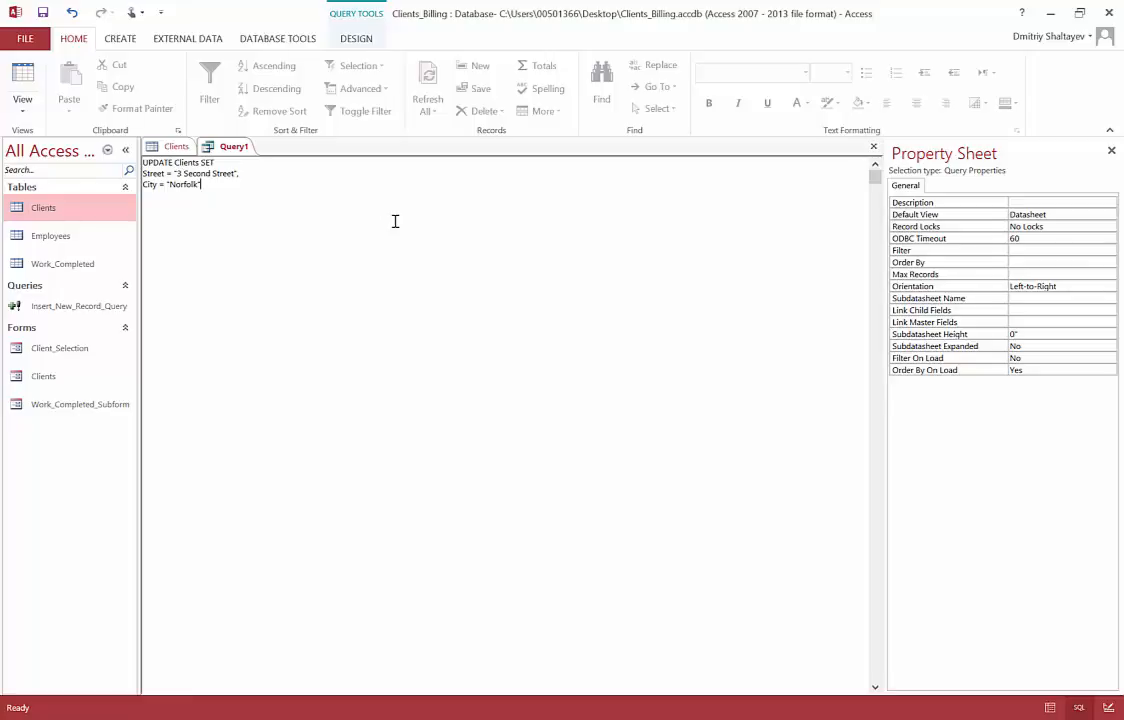
# Step: Add the ZIP = "43215" assignment on a new line
pyautogui.write(';')
pyautogui.press('Return')
pyautogui.write('ZIP = "')
pyautogui.write('43215')
# Step: Point out the UPDATE keyword and Clients table name, comparing with the Clients table
pyautogui.doubleClick(170, 162)
pyautogui.doubleClick(193, 163)
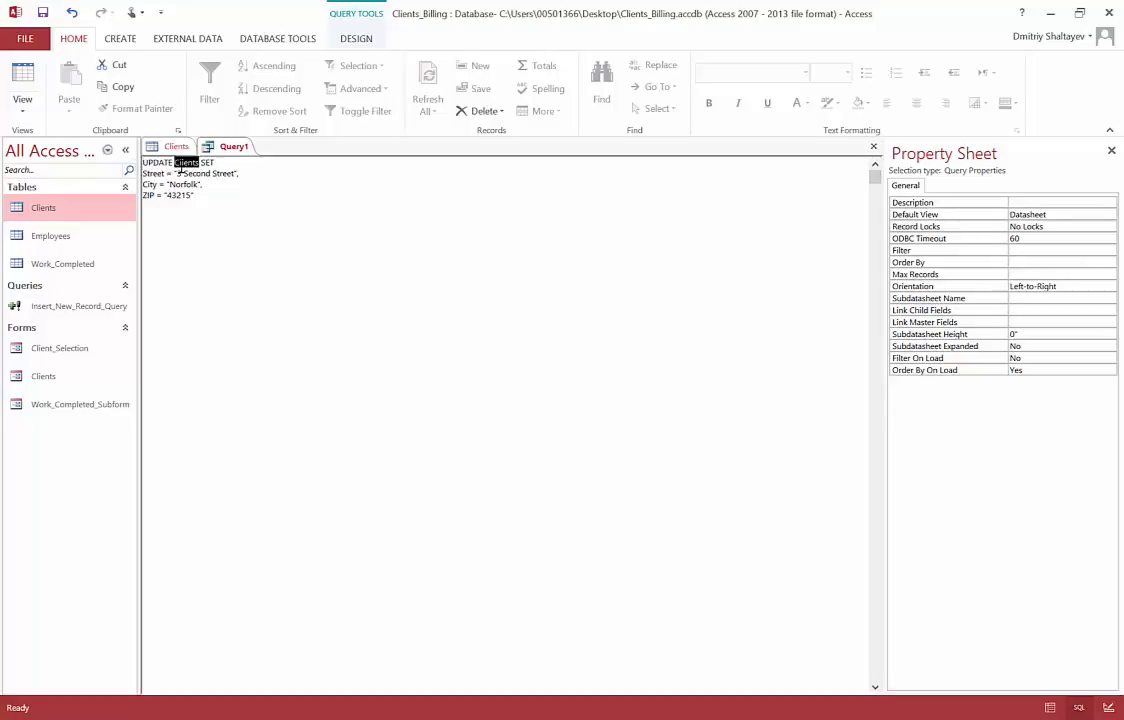
pyautogui.click(170, 146)
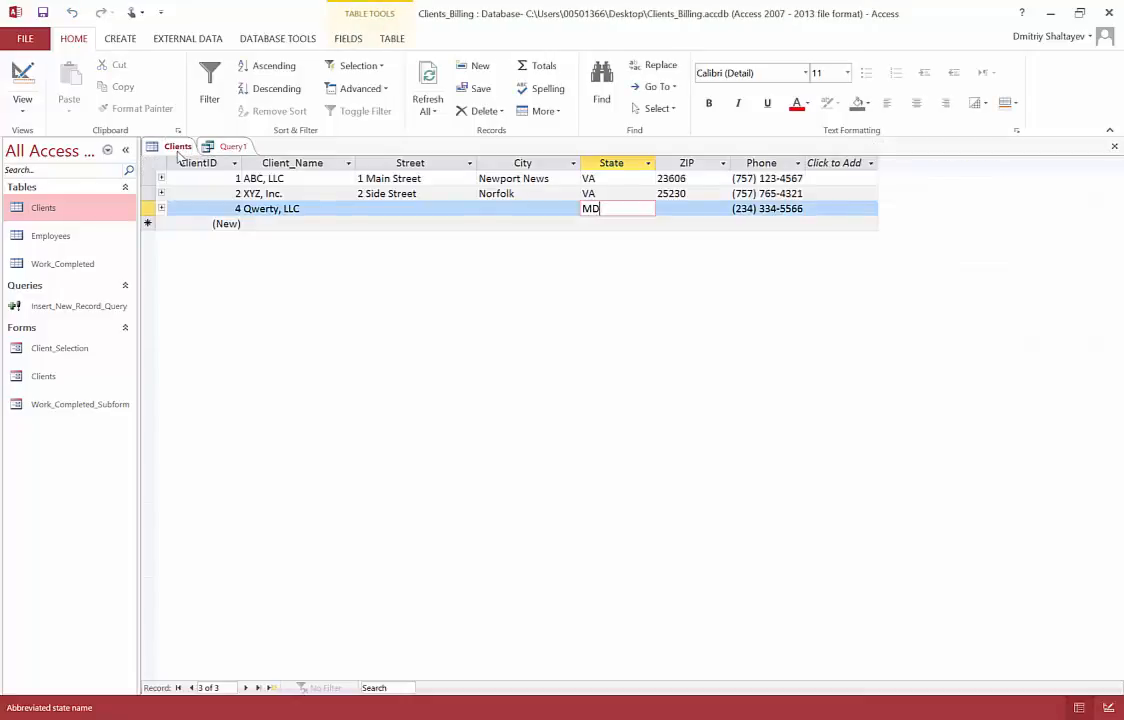
pyautogui.click(230, 147)
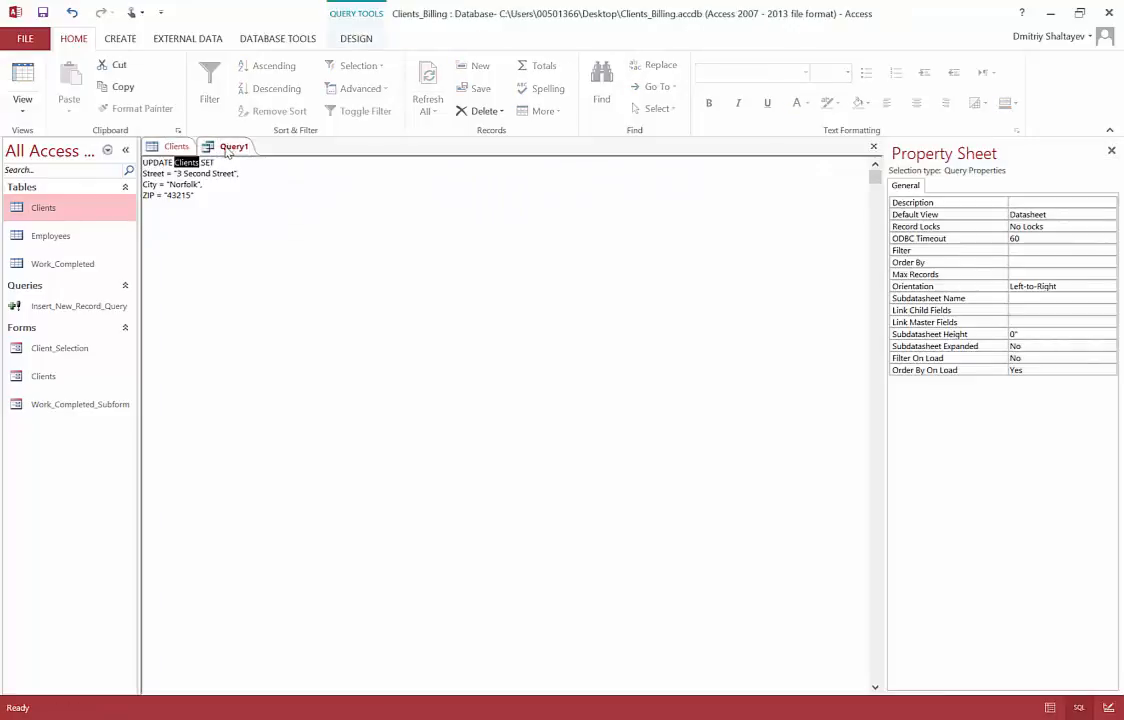
pyautogui.click(176, 148)
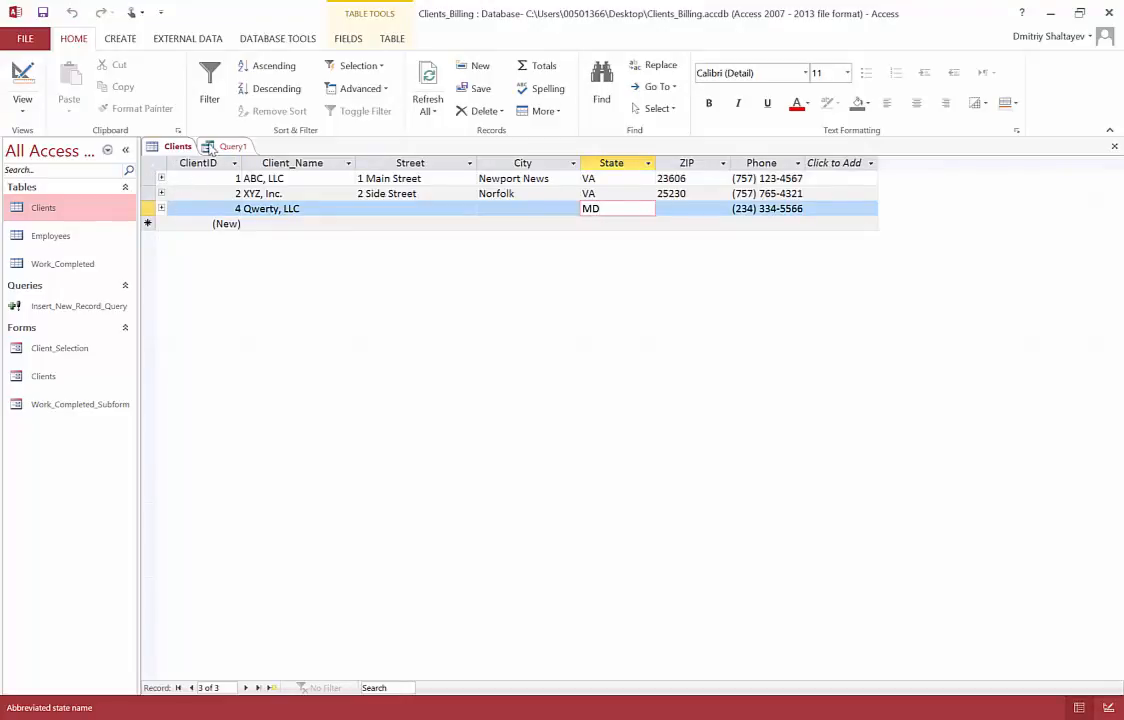
pyautogui.click(230, 146)
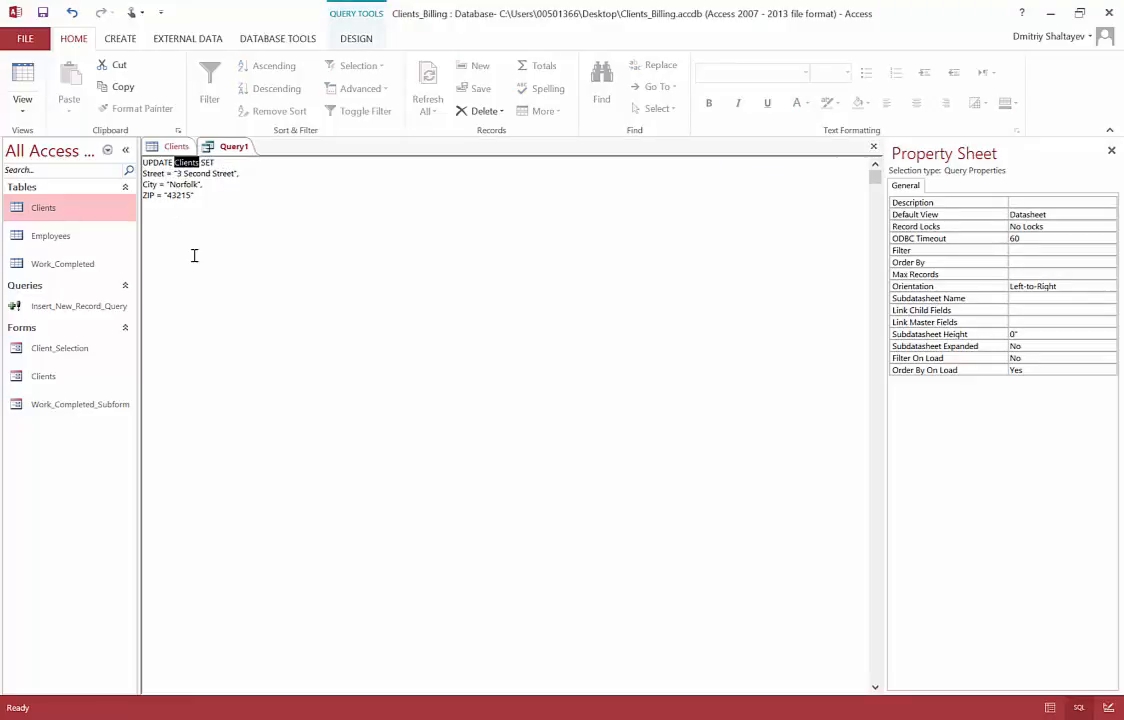
# Step: Add WHERE on a new line after the ZIP assignment, checking ClientID values
pyautogui.click(222, 196)
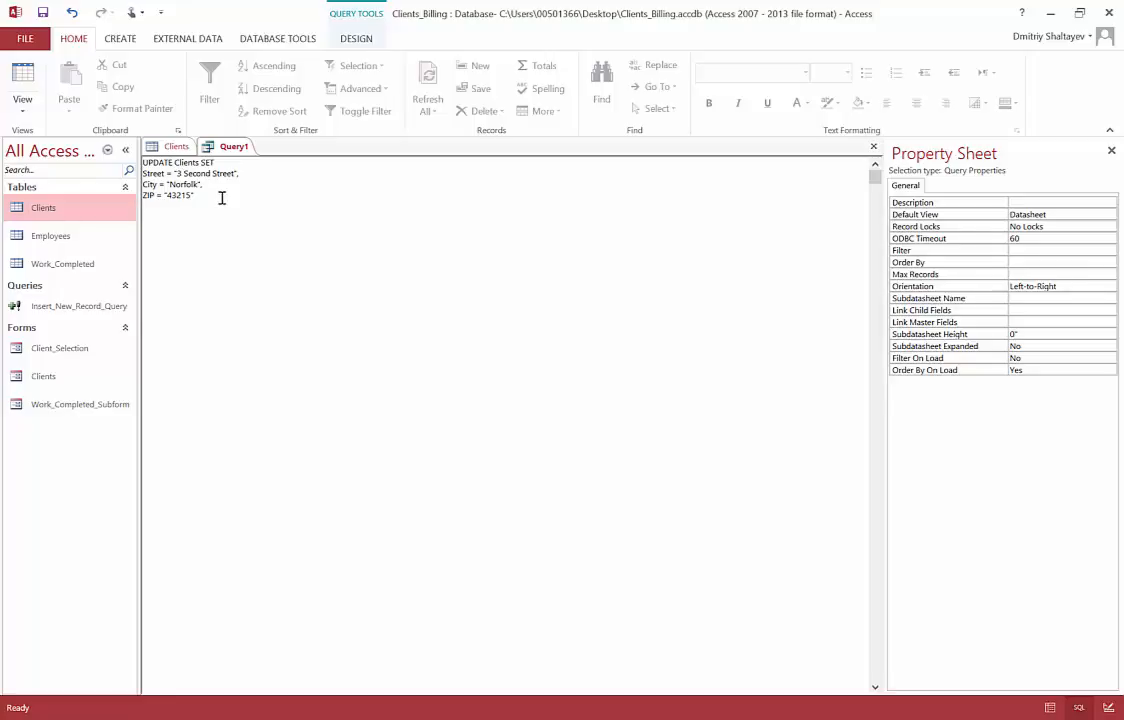
pyautogui.press('Return')
pyautogui.write('WHERE')
pyautogui.click(172, 146)
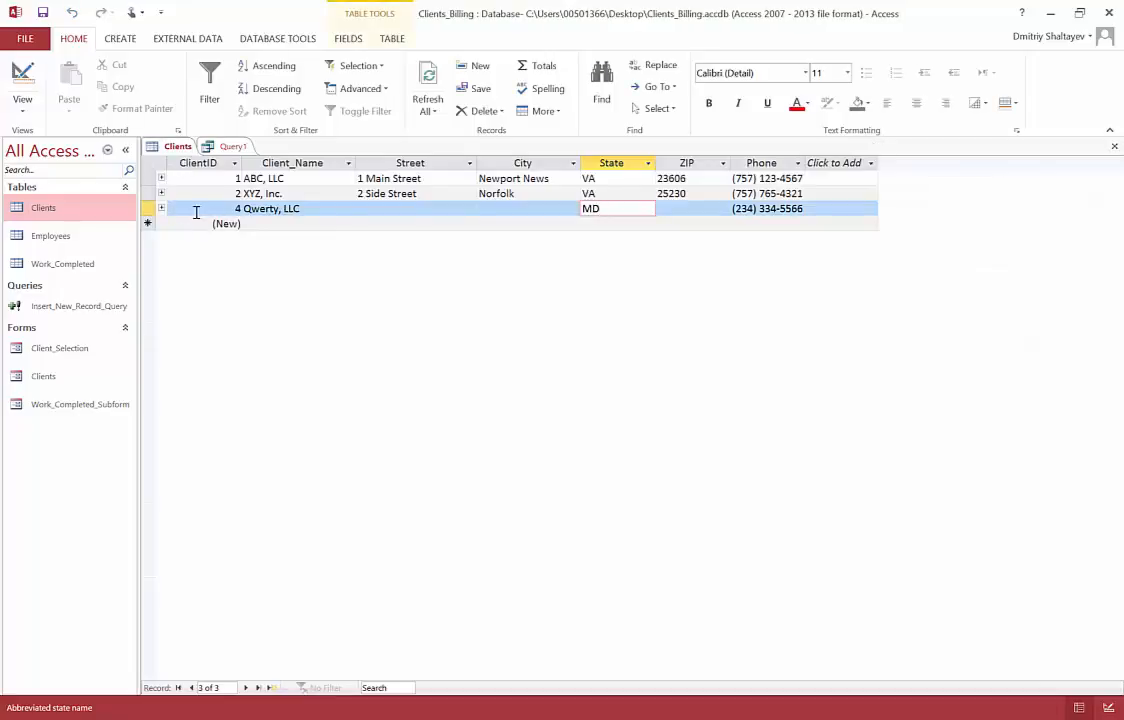
pyautogui.click(233, 146)
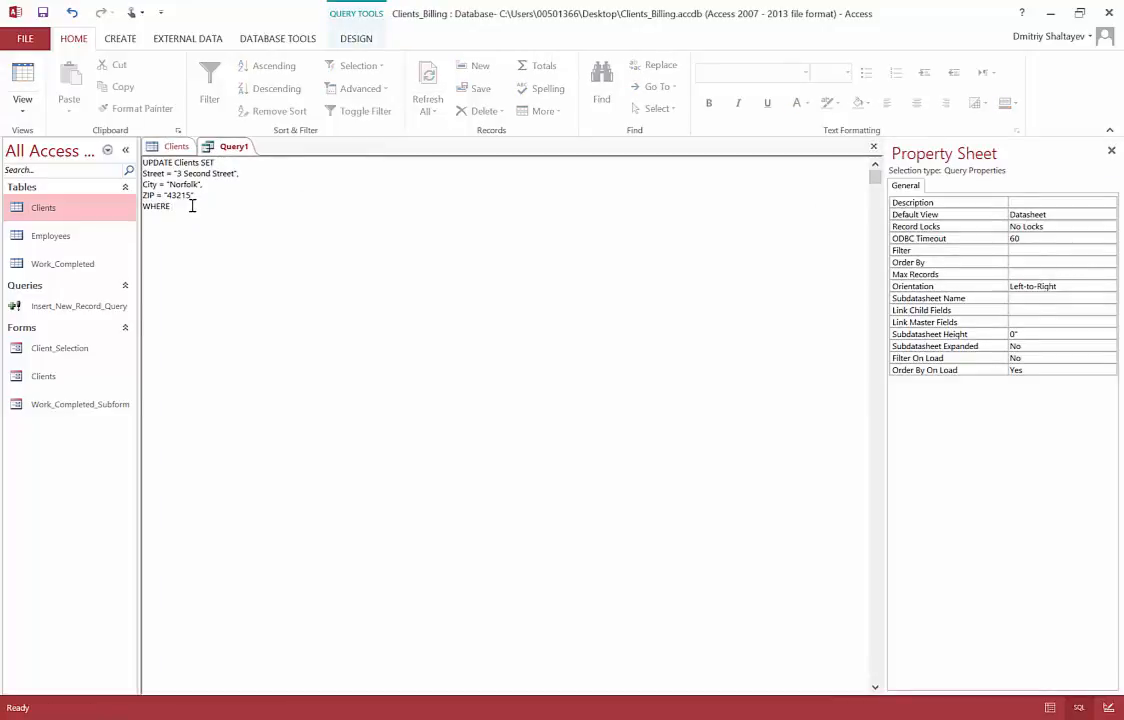
# Step: Finish the condition as ClientID = 4 and highlight the statement's SET and WHERE parts
pyautogui.write('ClientID = 4')
pyautogui.moveTo(174, 162); pyautogui.dragTo(221, 206)
pyautogui.click(145, 205)
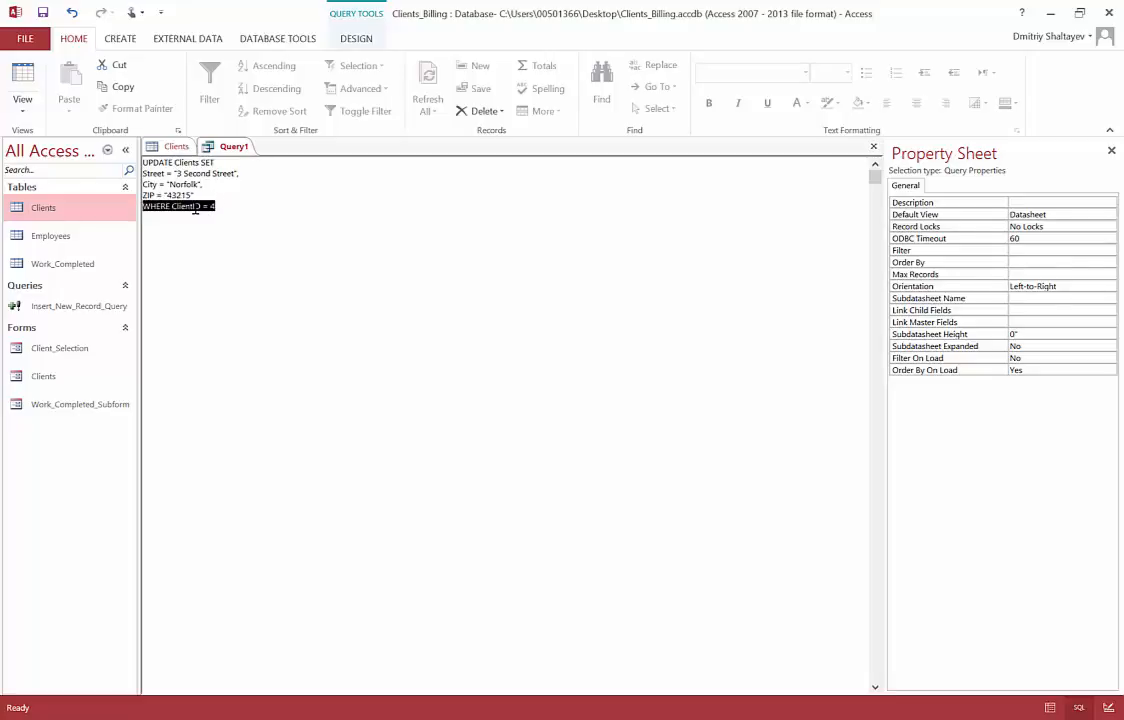
pyautogui.click(232, 206)
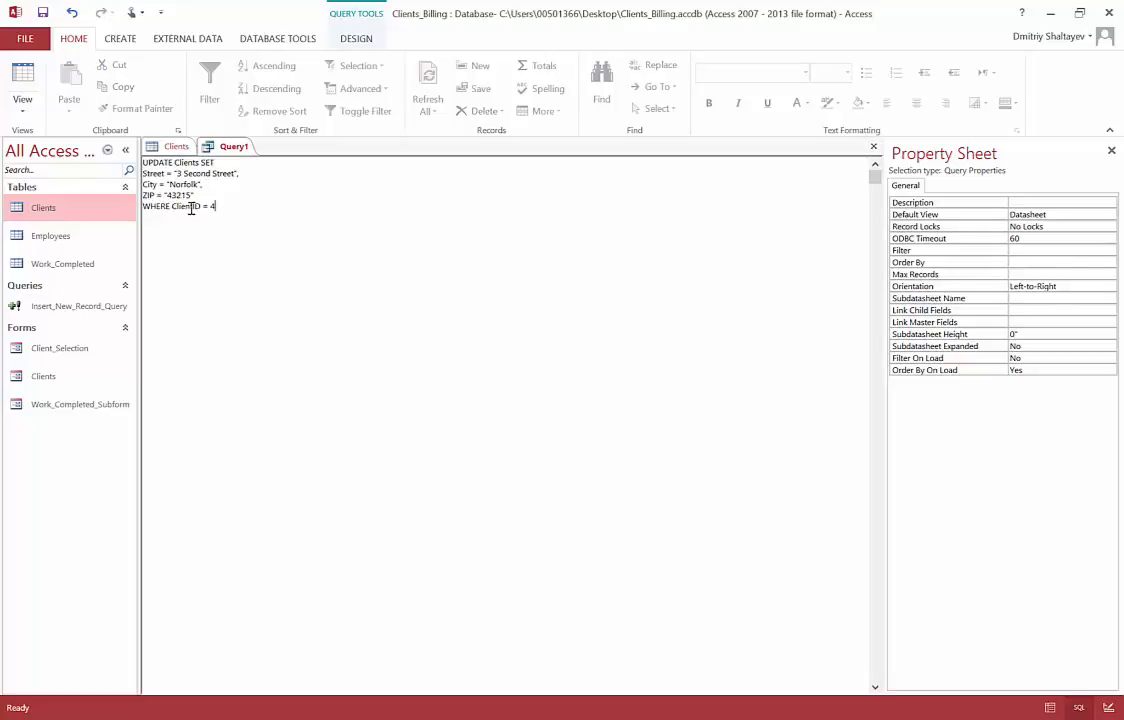
pyautogui.moveTo(143, 169); pyautogui.dragTo(201, 196)
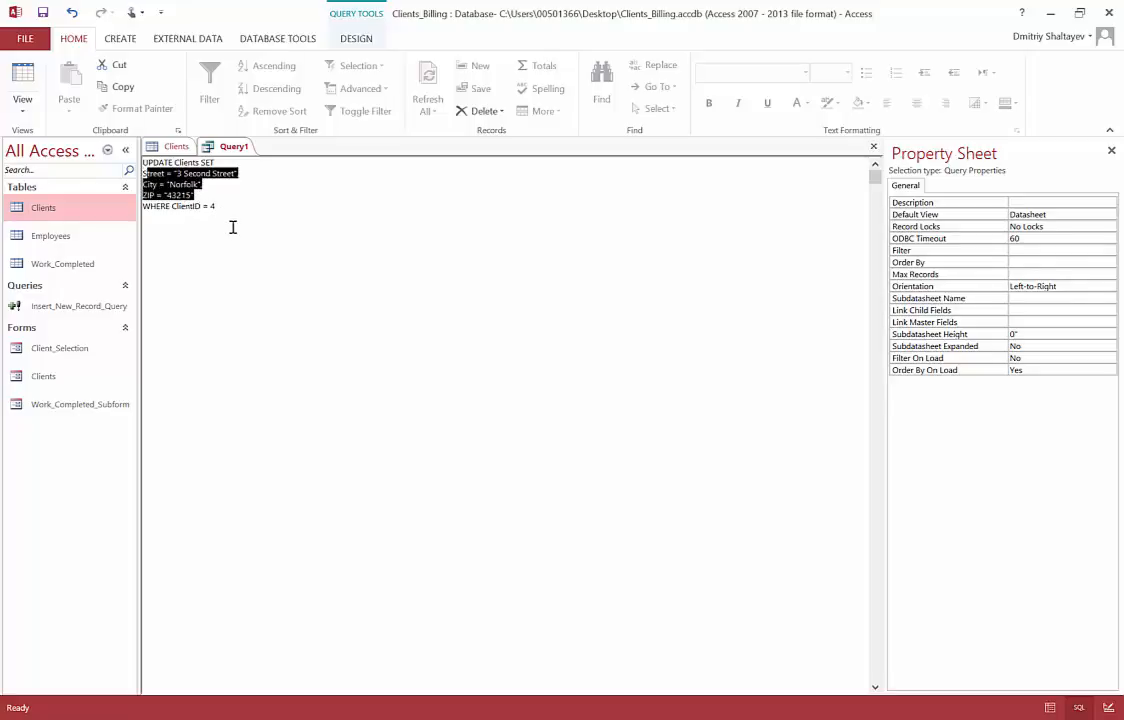
pyautogui.click(224, 207)
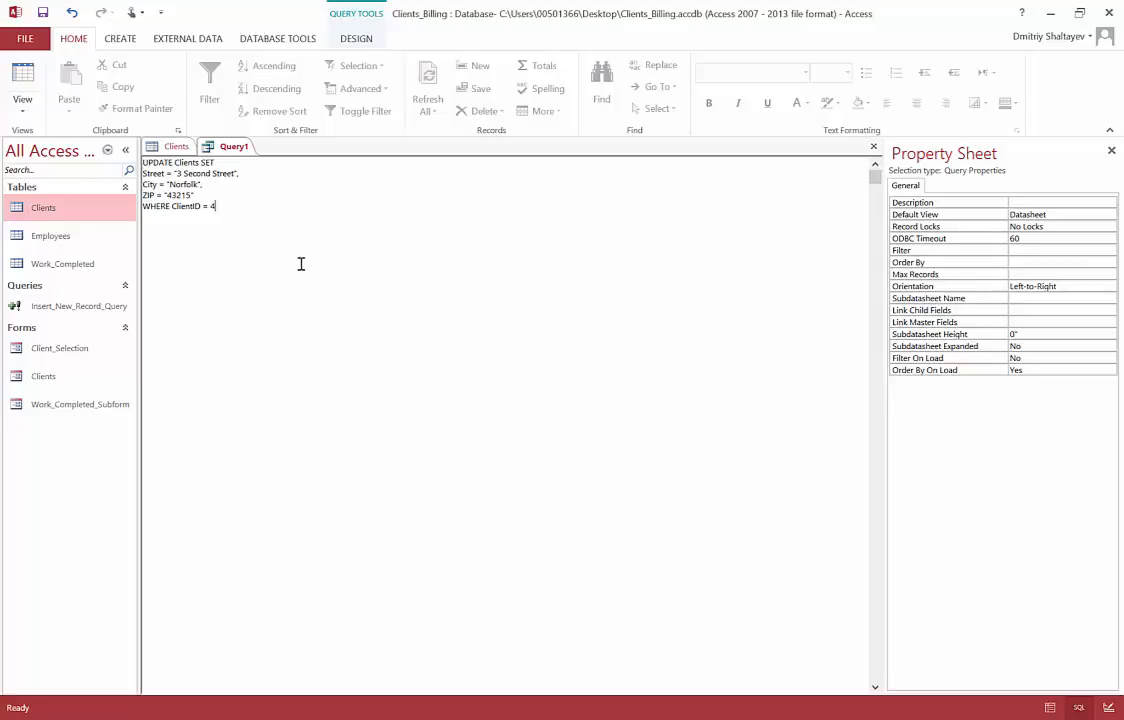
# Step: Run the update query and confirm updating the 1 row
pyautogui.click(355, 39)
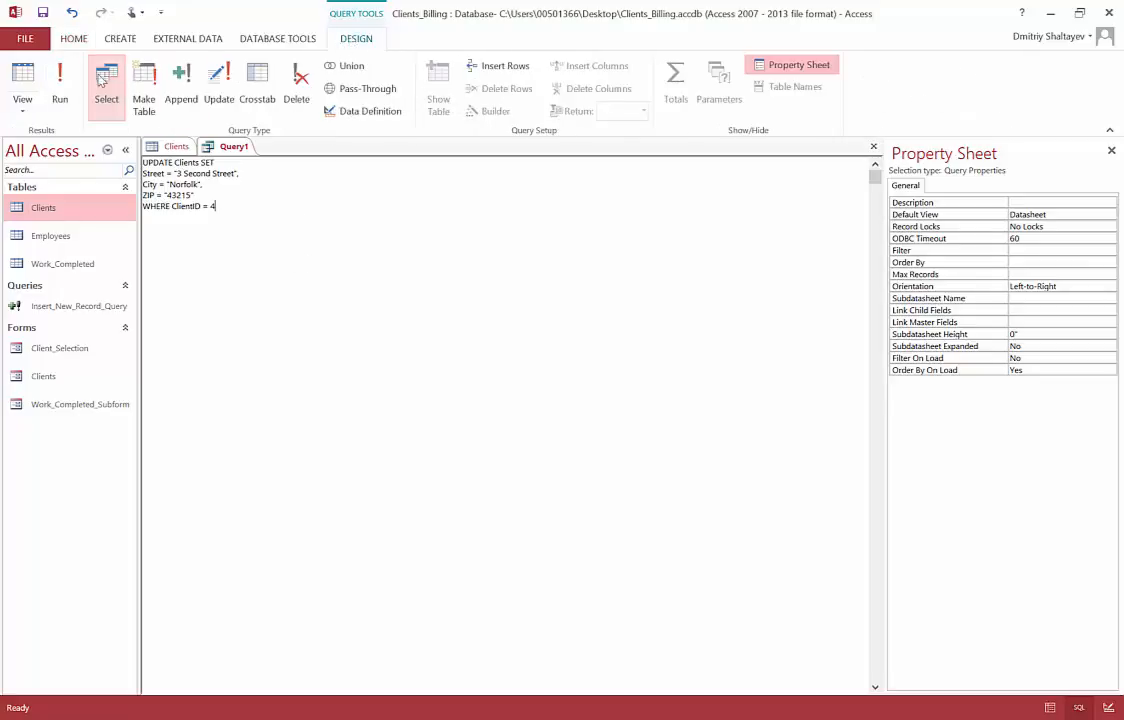
pyautogui.click(60, 83)
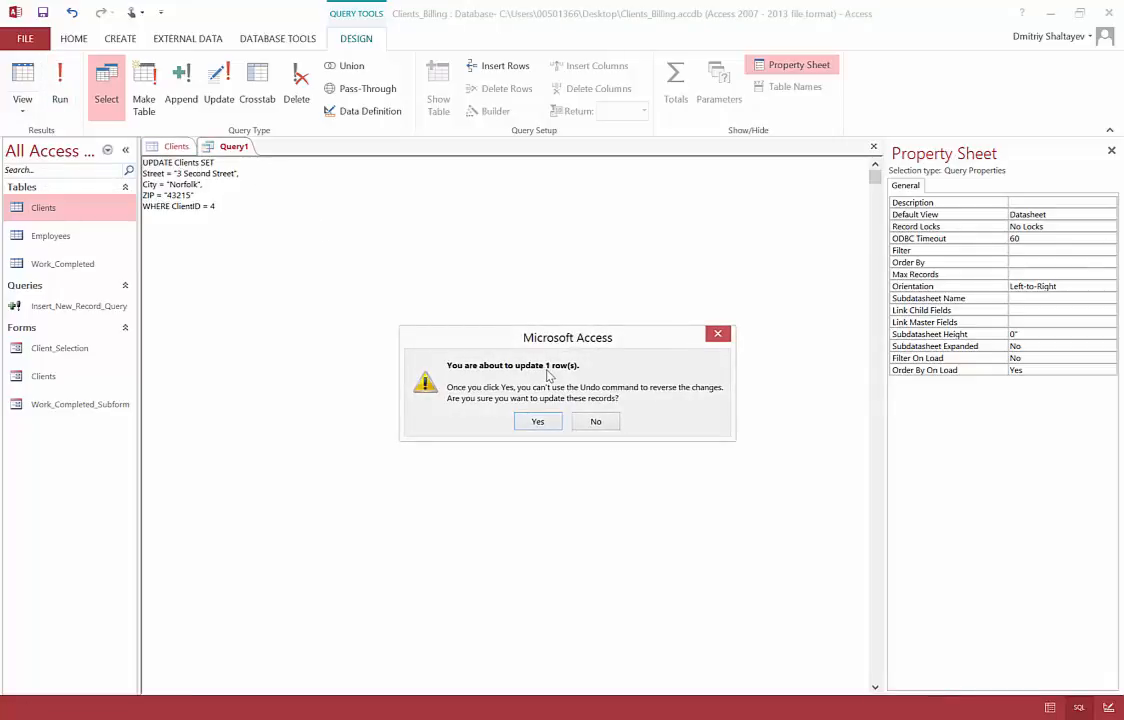
pyautogui.click(539, 422)
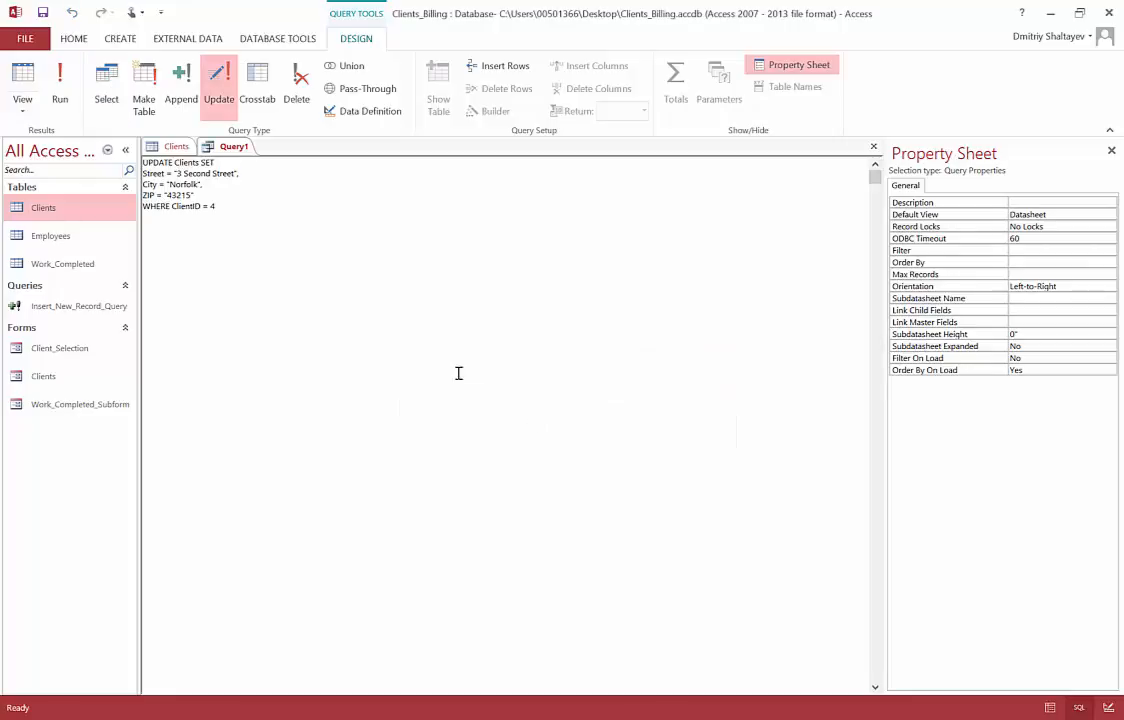
pyautogui.click(172, 147)
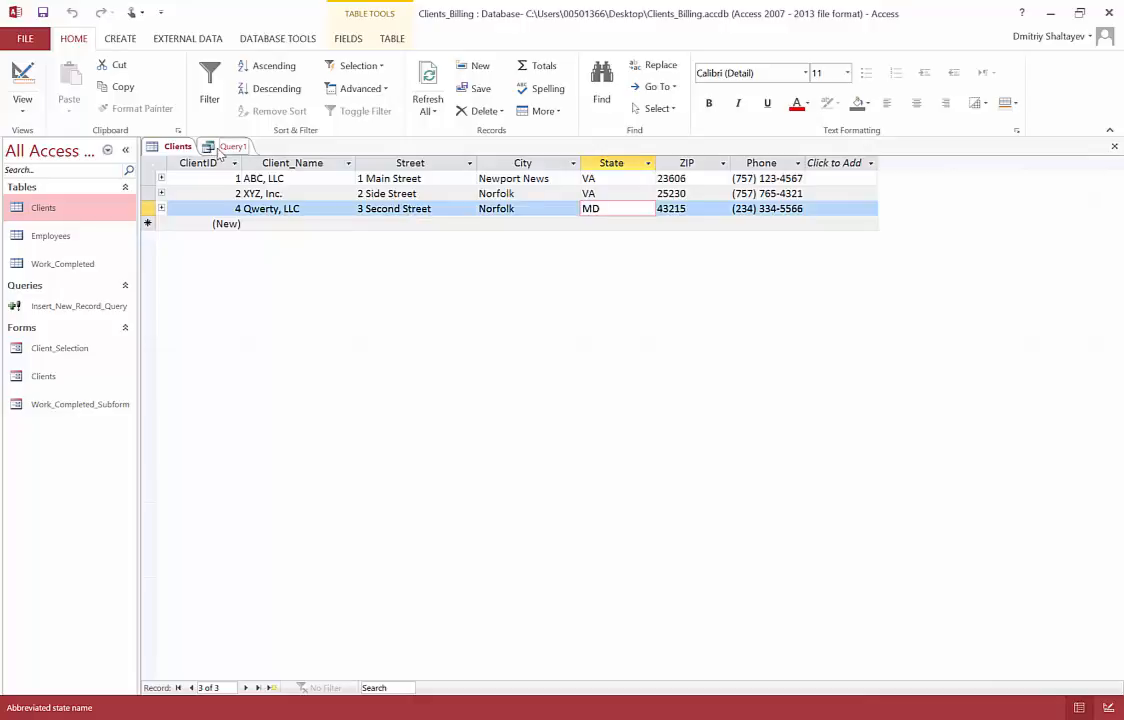
pyautogui.click(215, 147)
pyautogui.click(217, 170)
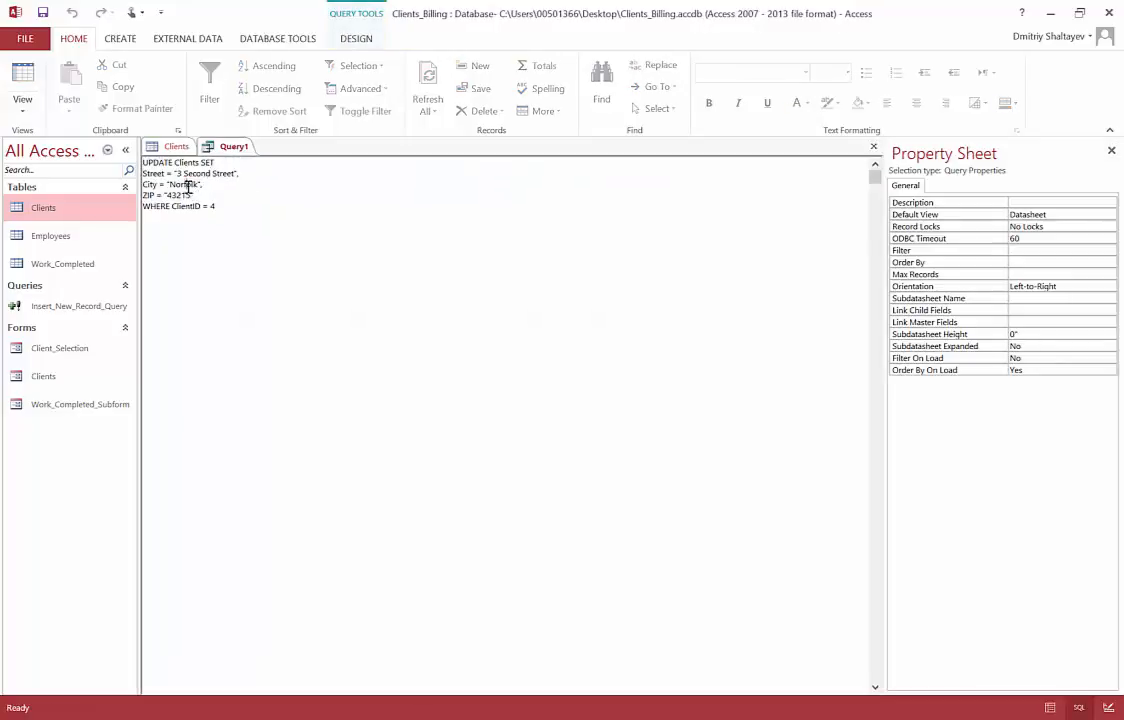
pyautogui.click(172, 146)
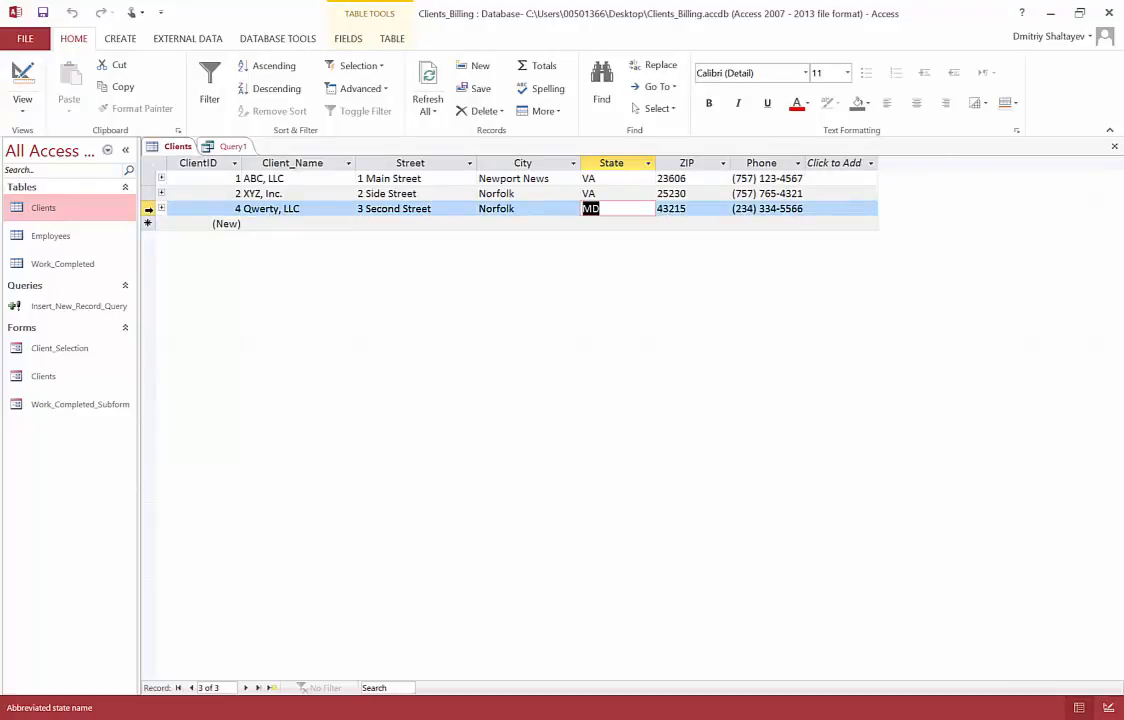
pyautogui.click(148, 209)
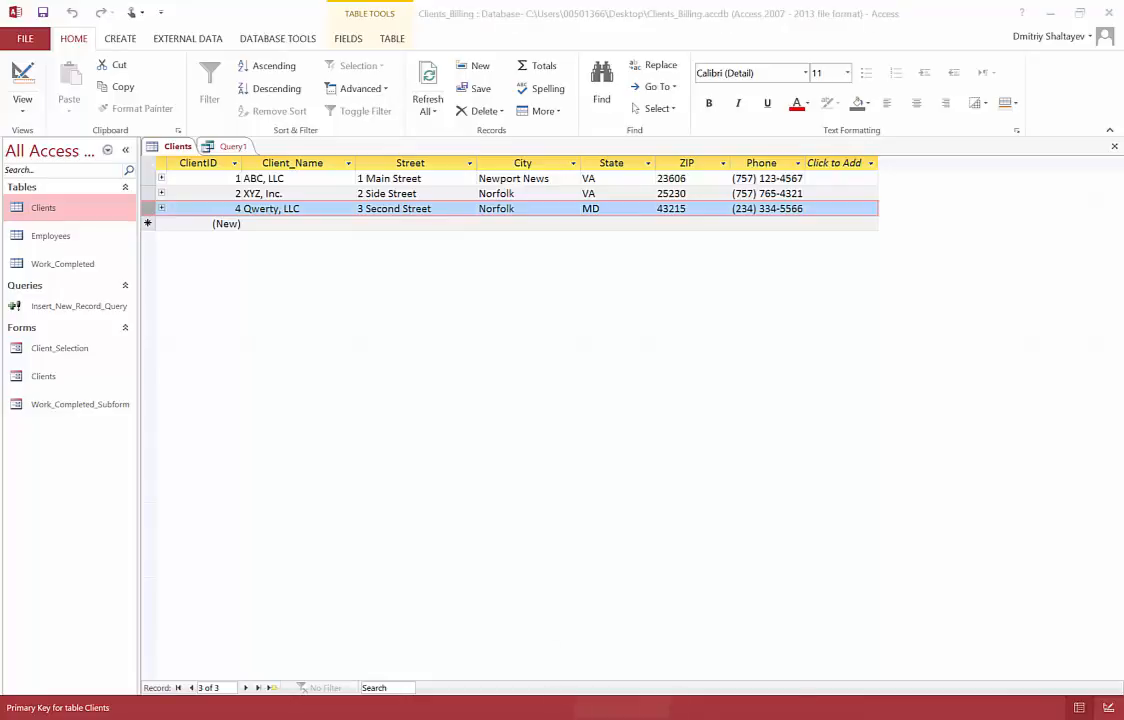
pyautogui.hotkey('alt', 'Tab')
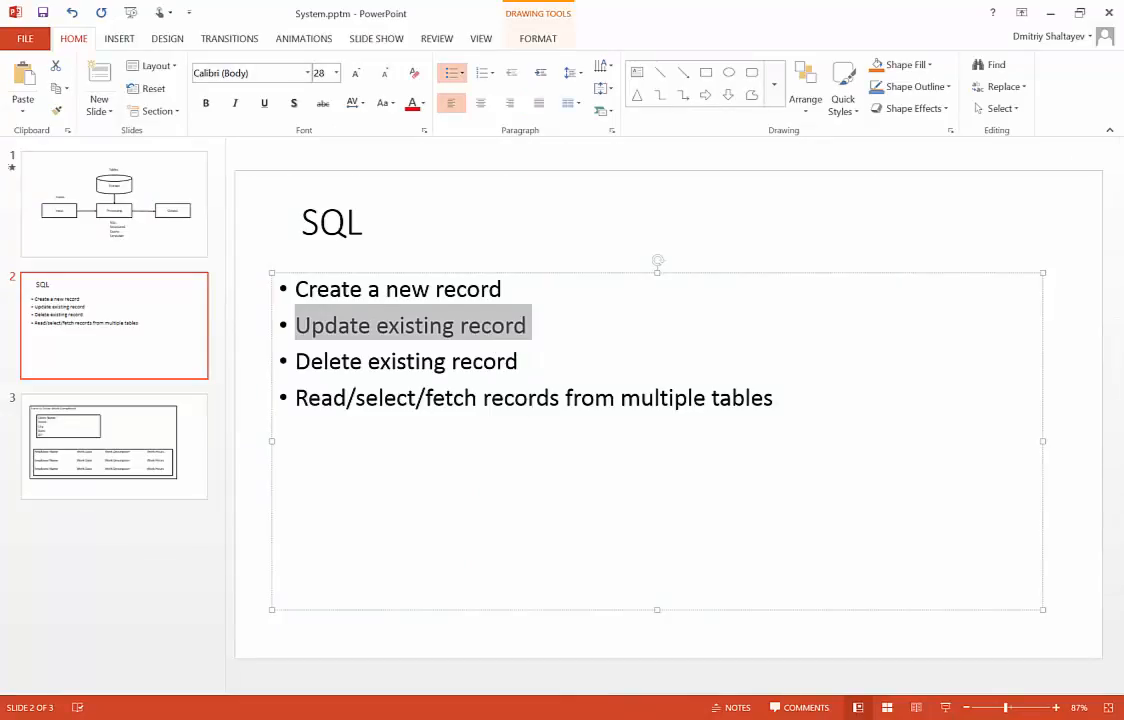
pyautogui.hotkey('alt', 'Tab')
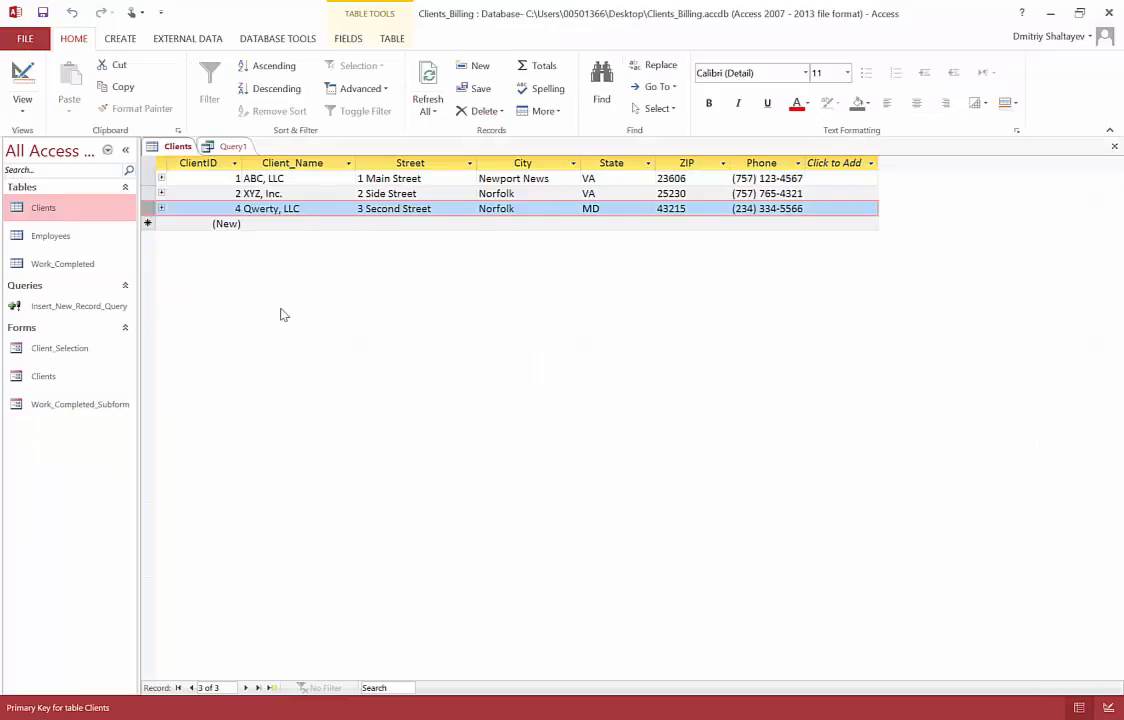
# Step: Save the update query as Update_Existing_Record_query and close its tab
pyautogui.click(228, 146)
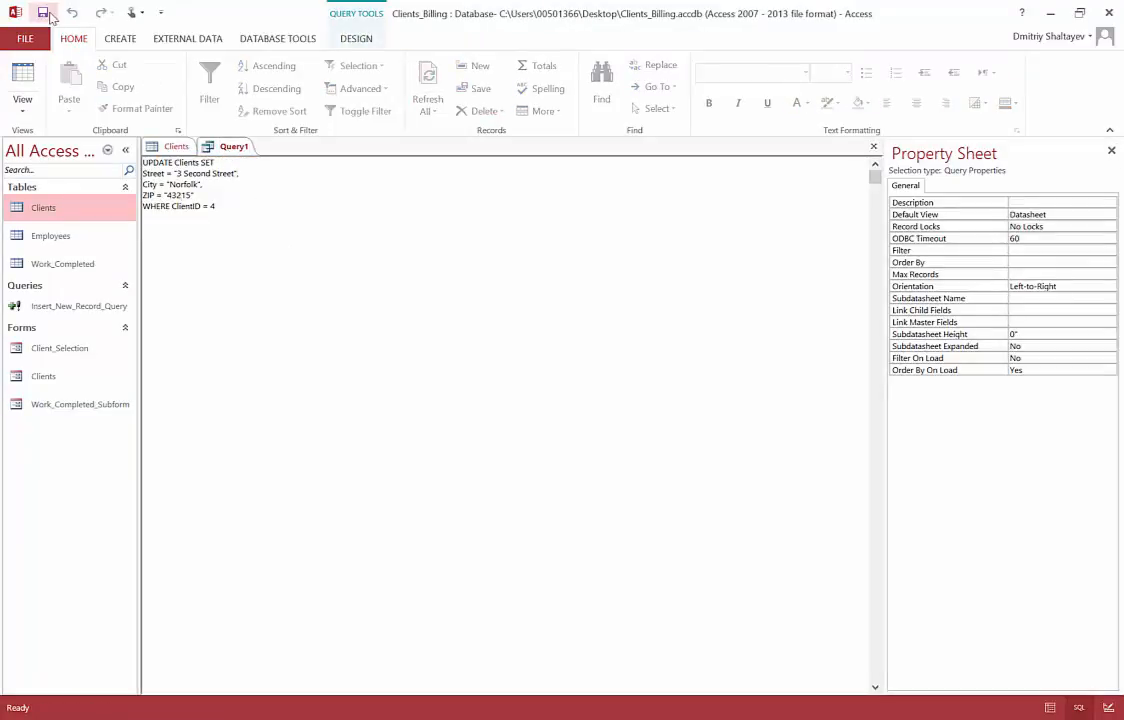
pyautogui.click(43, 13)
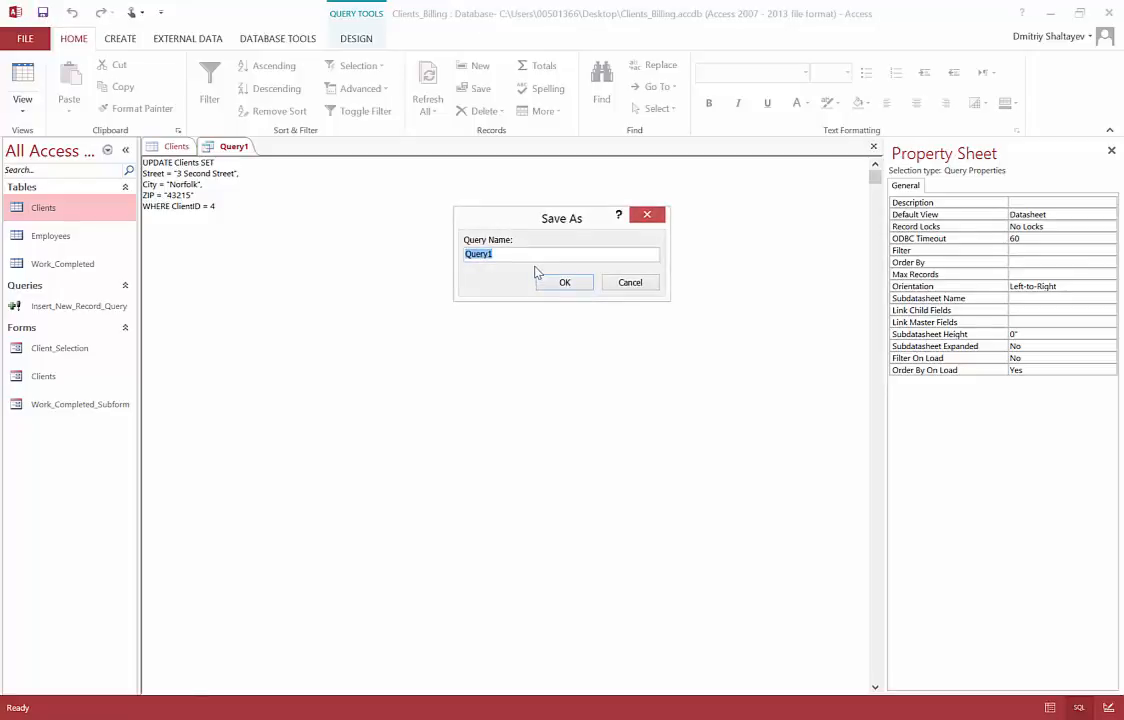
pyautogui.write('Update_Existing_Record_query')
pyautogui.click(565, 283)
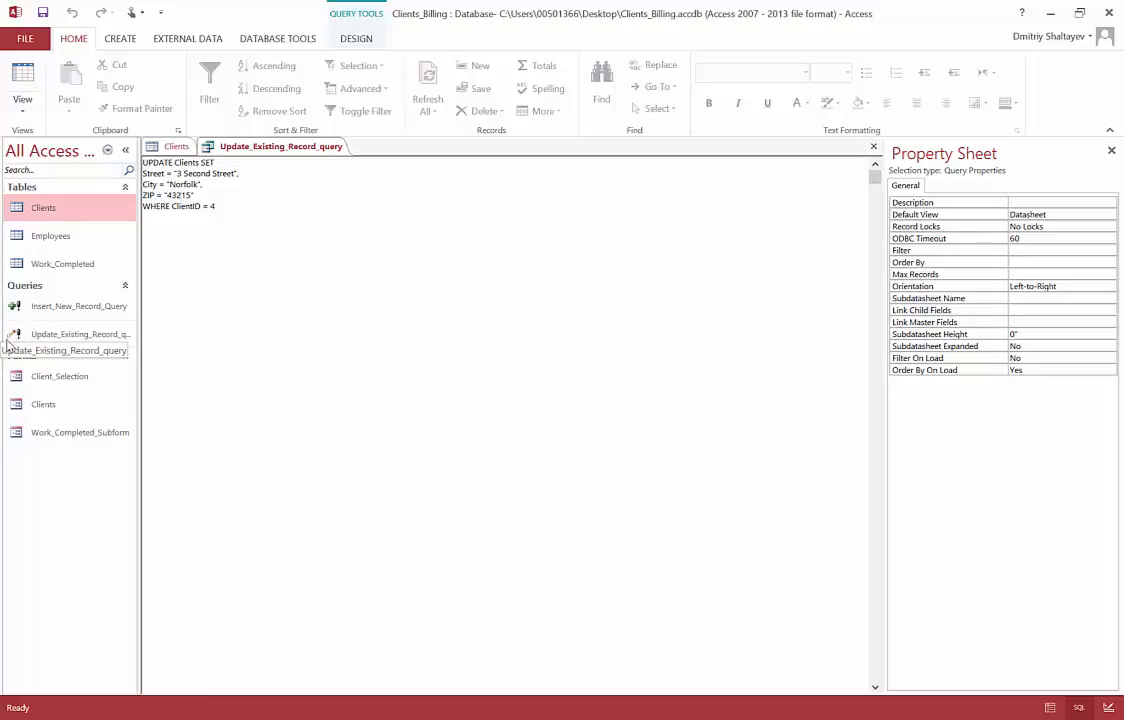
pyautogui.click(876, 149)
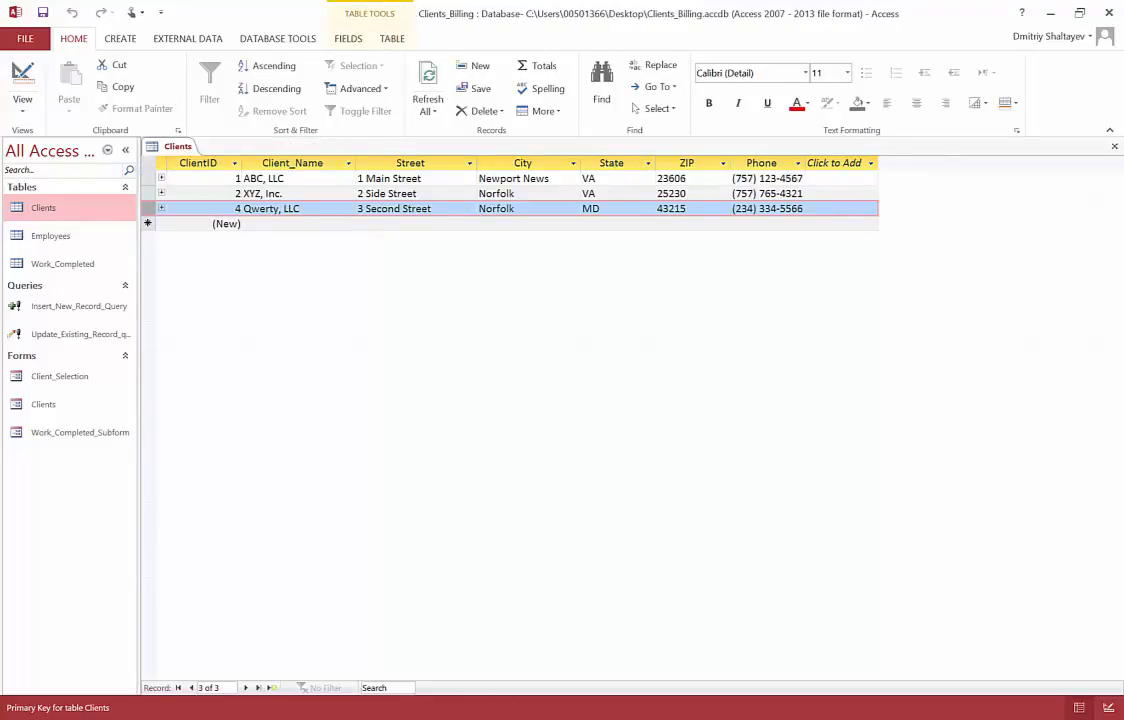
# Step: Back in PowerPoint, highlight the 'Delete existing record' point on the SQL slide
pyautogui.hotkey('alt', 'Tab')
pyautogui.moveTo(299, 361); pyautogui.dragTo(519, 359)
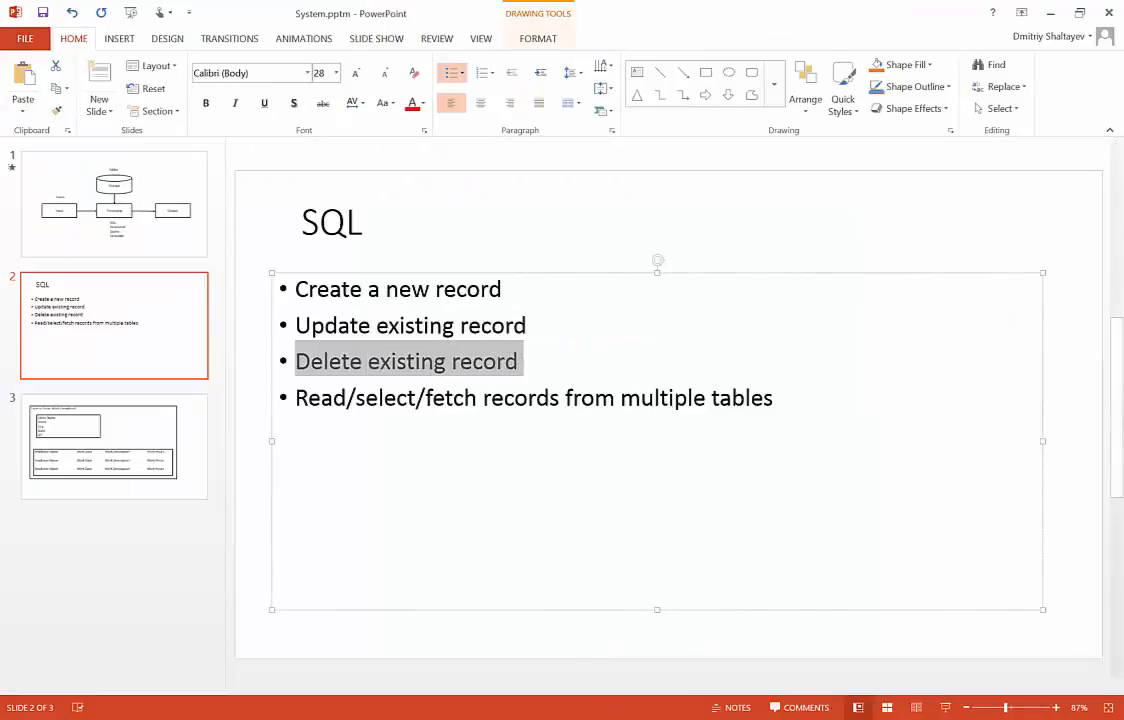
pyautogui.moveTo(451, 719)
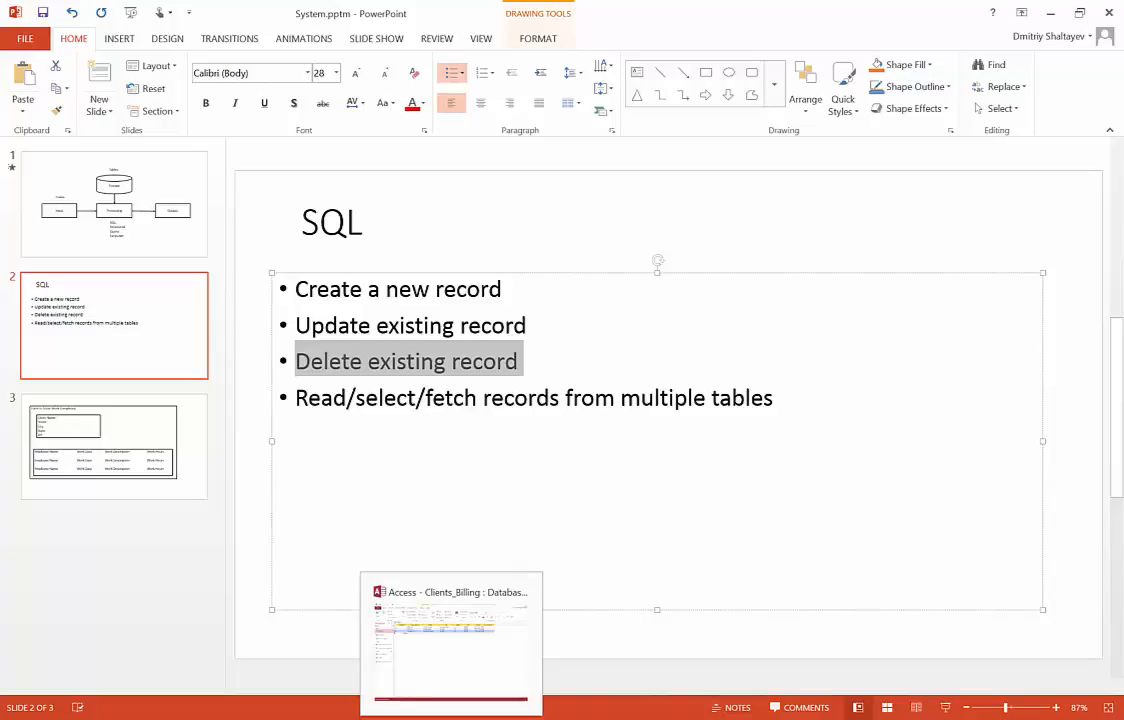
# Step: Bring the Clients_Billing database back to the front with the CREATE ribbon showing
pyautogui.click(451, 719)
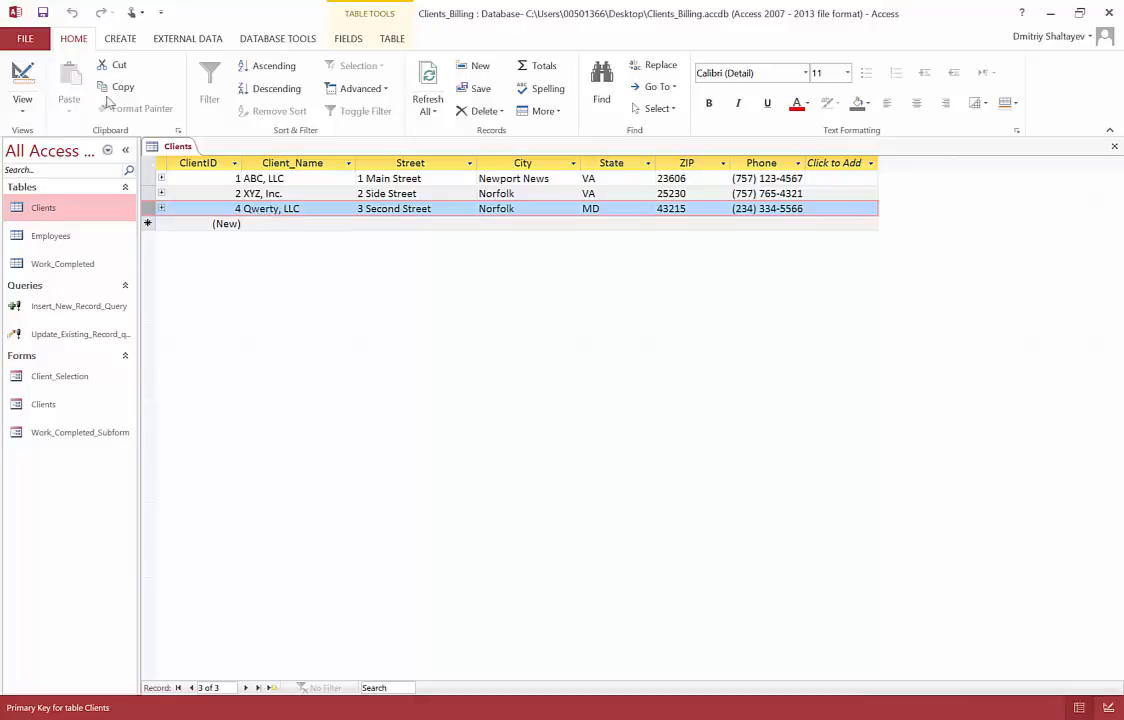
pyautogui.click(116, 40)
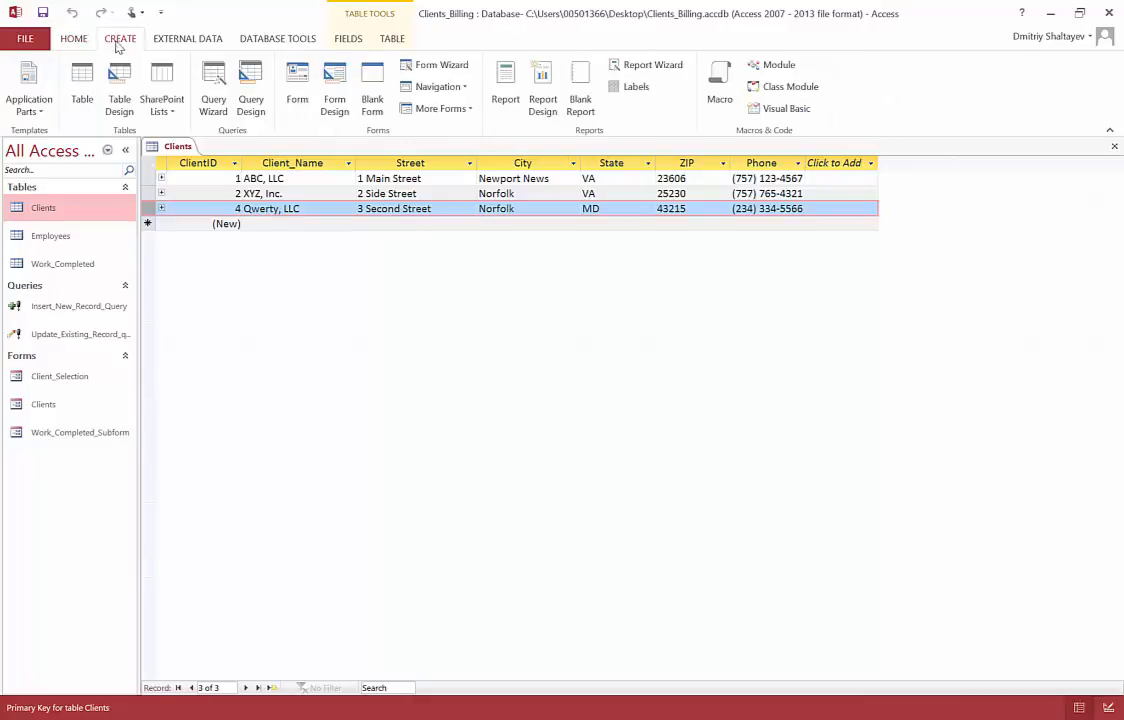
# Step: Create a blank query with no tables in SQL view and clear its default SELECT text
pyautogui.click(251, 104)
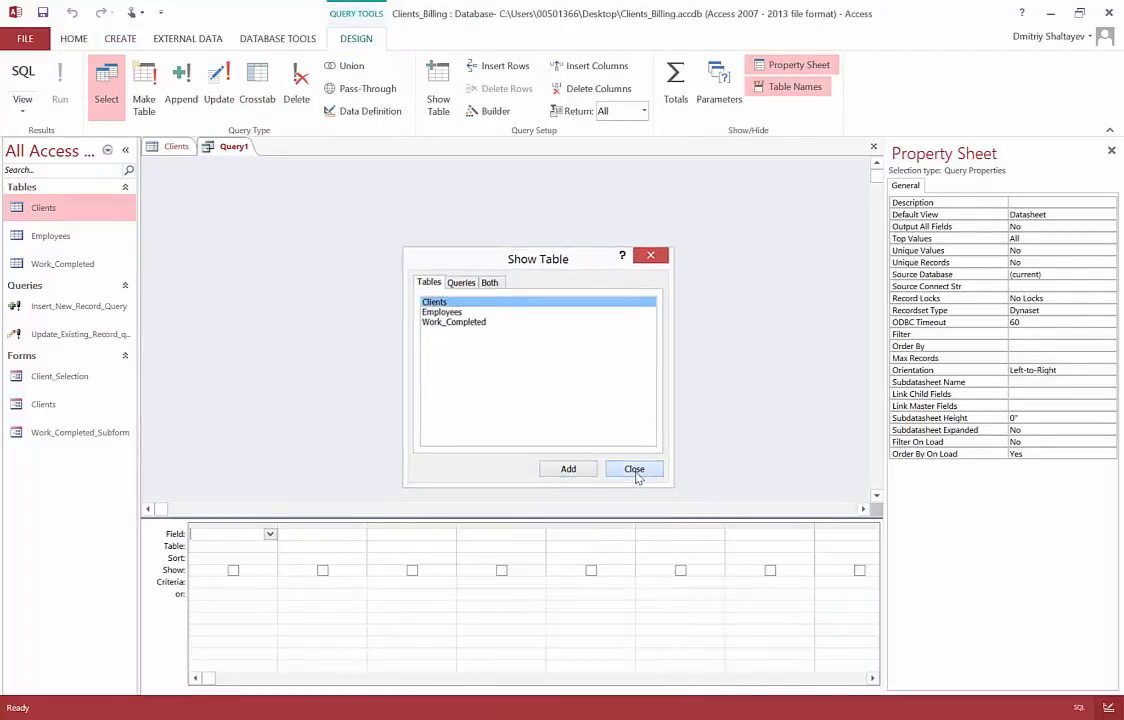
pyautogui.click(634, 470)
pyautogui.click(23, 111)
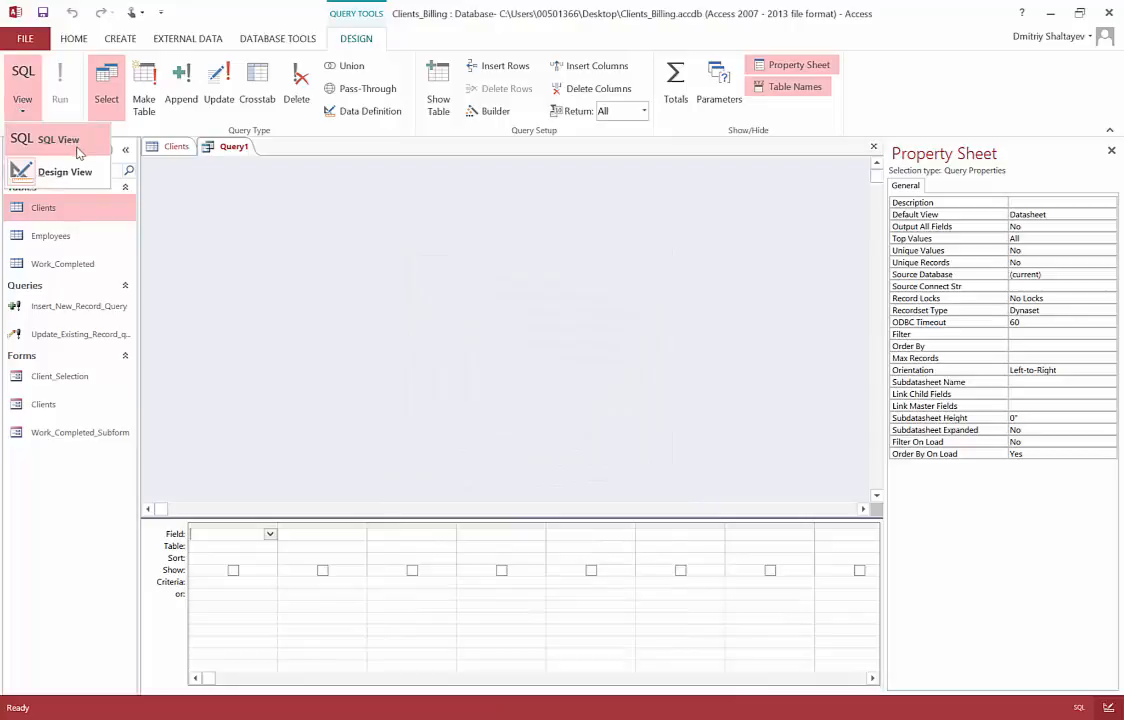
pyautogui.click(60, 142)
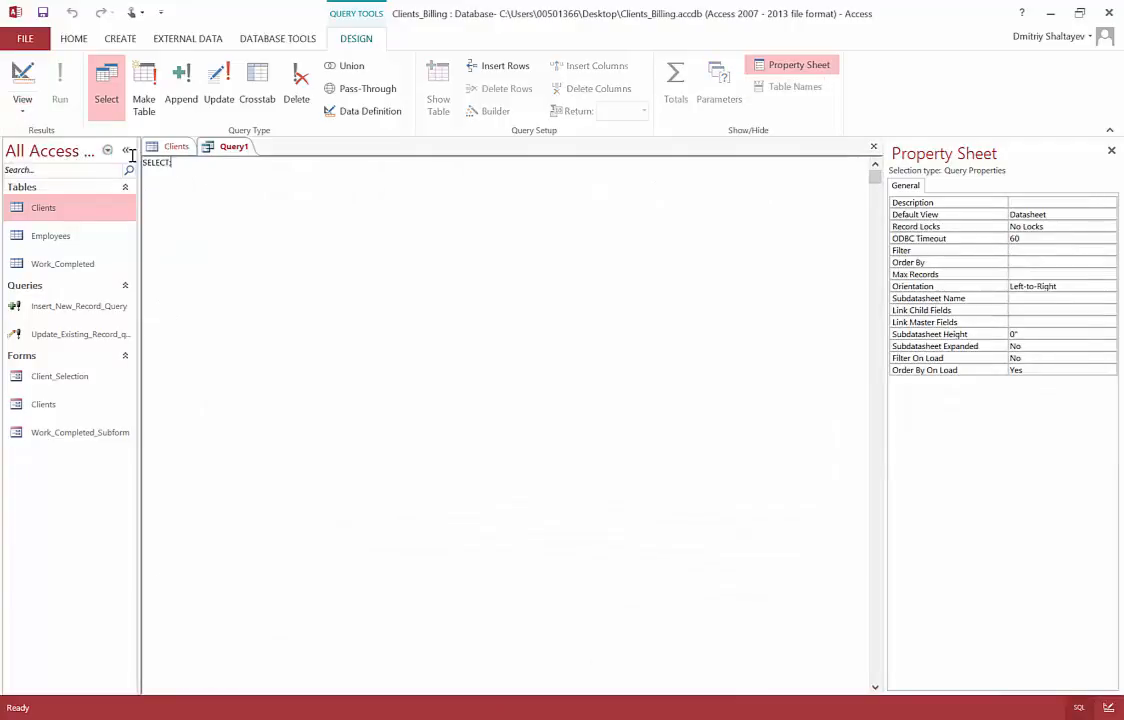
pyautogui.press('Delete')
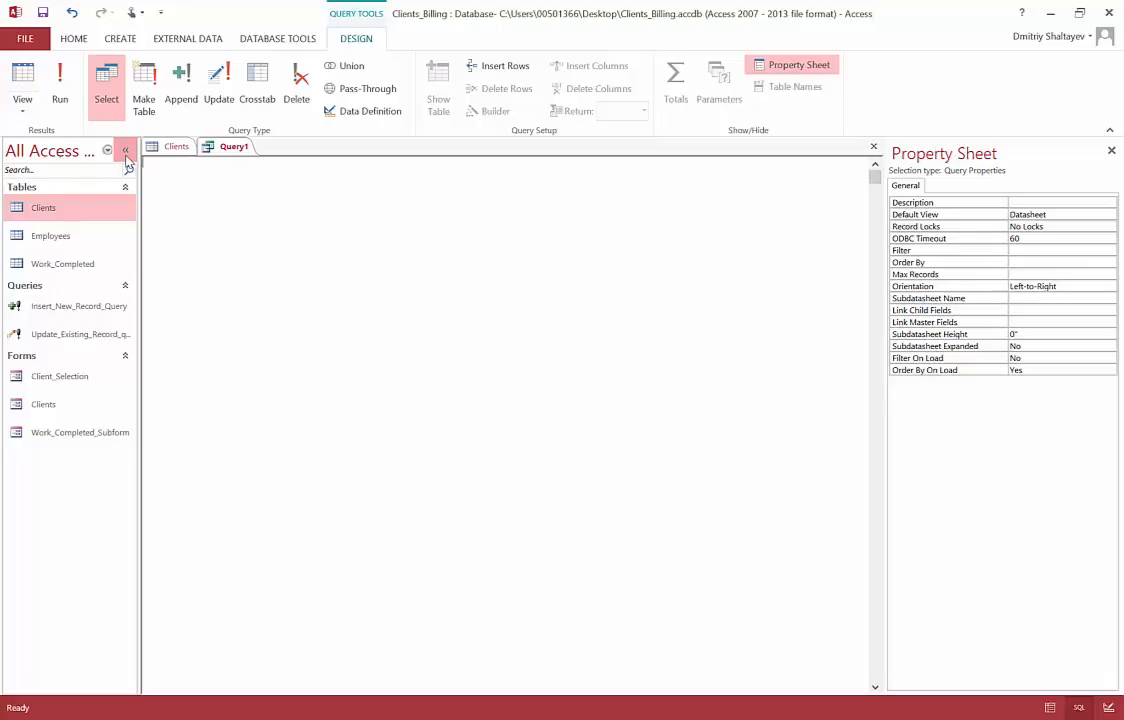
# Step: Enter DELETE FROM Clients as the query text, then check the Clients table data
pyautogui.write('DELETE')
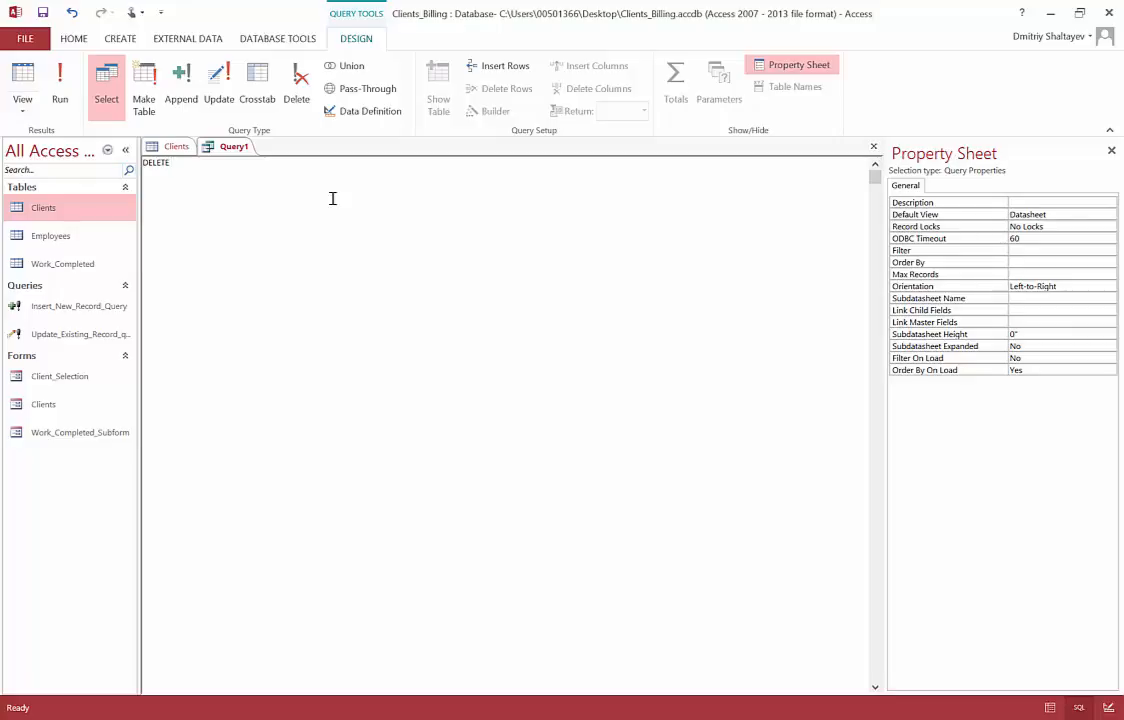
pyautogui.write('FROM')
pyautogui.write('Clients')
pyautogui.press('BackSpace')
pyautogui.press('BackSpace')
pyautogui.write('s')
pyautogui.click(182, 147)
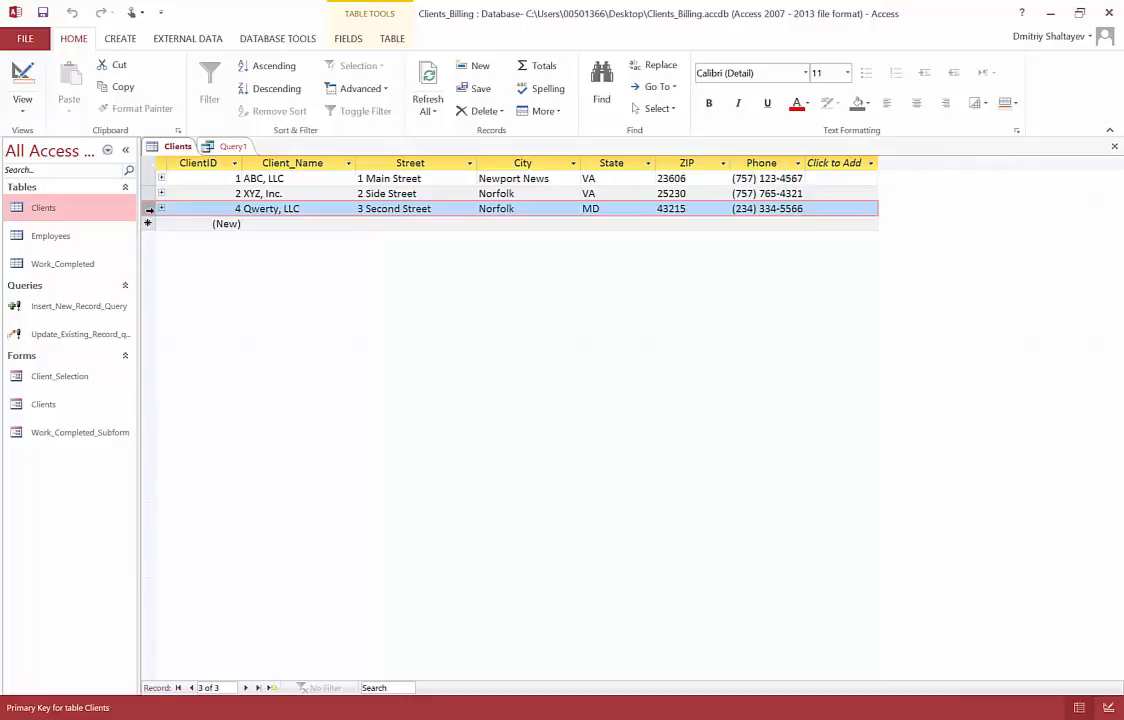
# Step: Append WHERE ClientID = 4 to Query1's DELETE FROM Clients statement
pyautogui.click(231, 148)
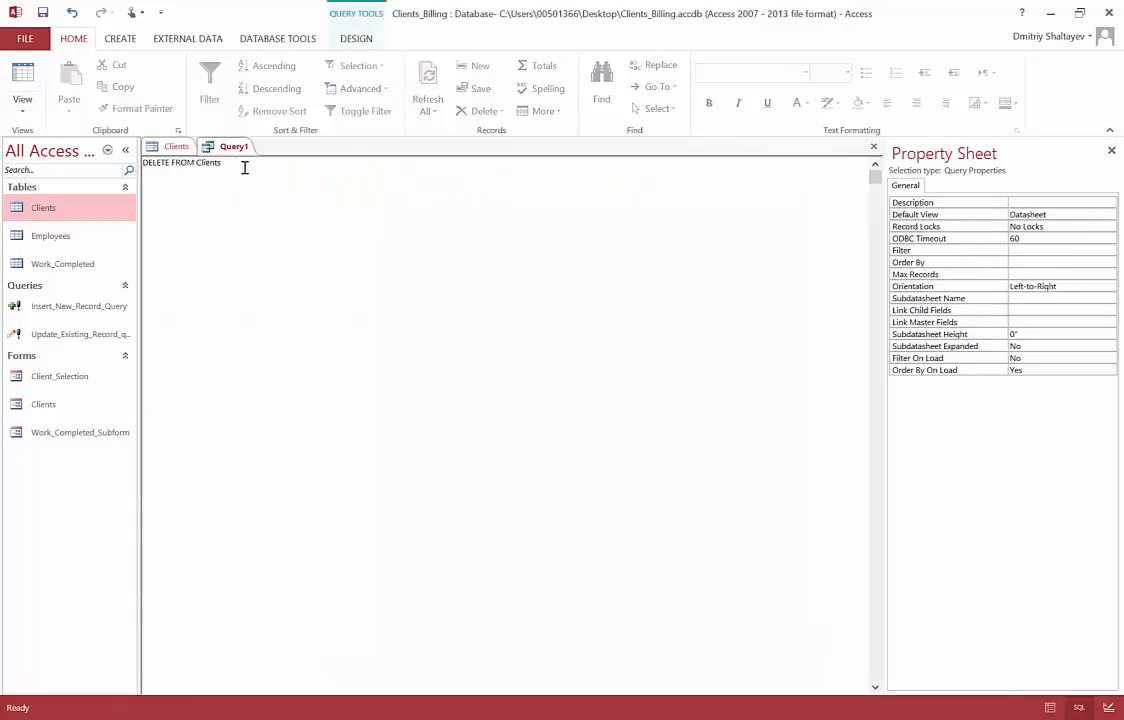
pyautogui.click(66, 340)
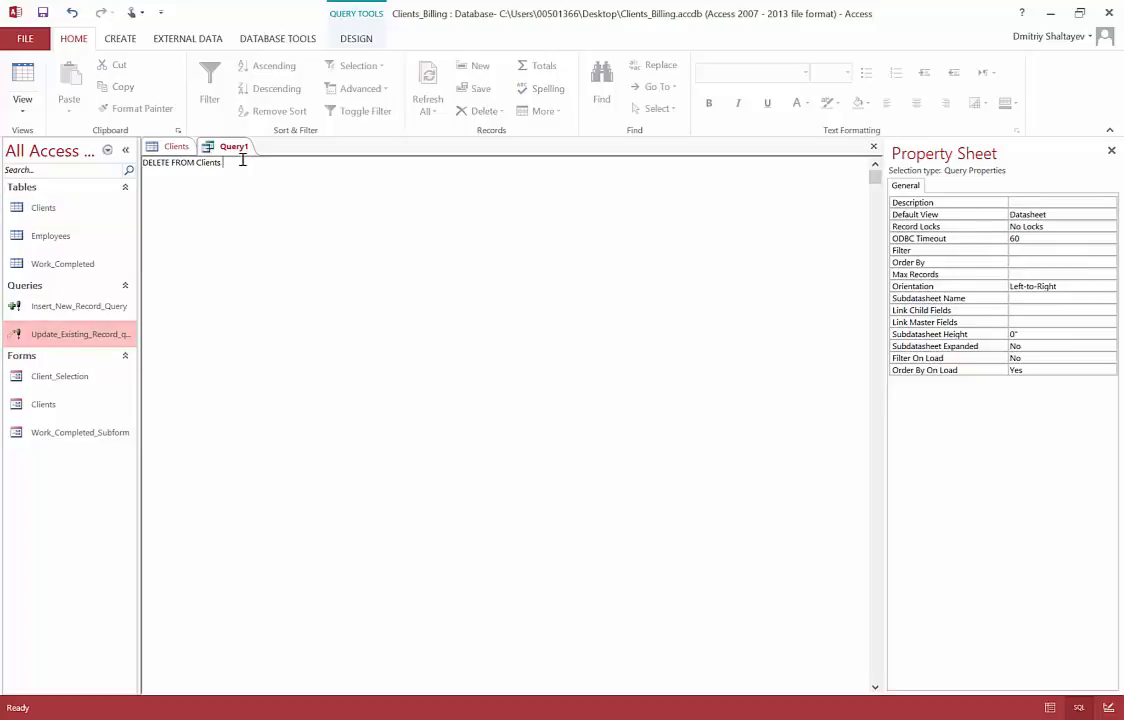
pyautogui.write('WHERE')
pyautogui.write('Clients.')
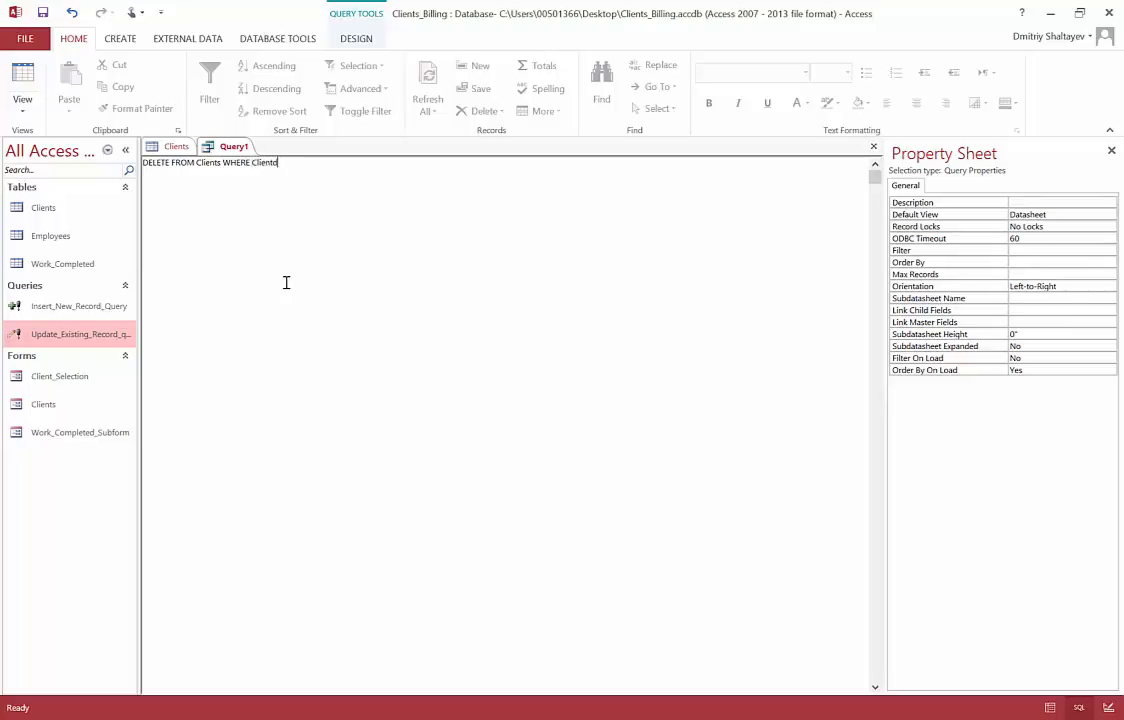
pyautogui.press('BackSpace')
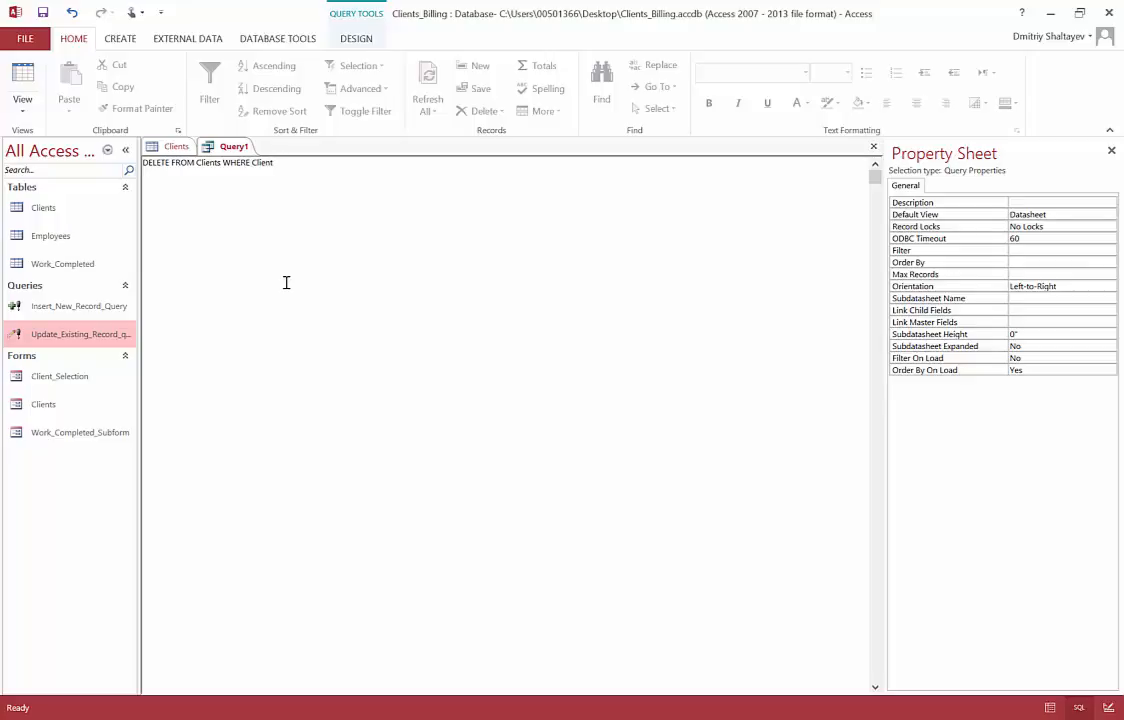
pyautogui.write('ID = 4')
pyautogui.click(356, 40)
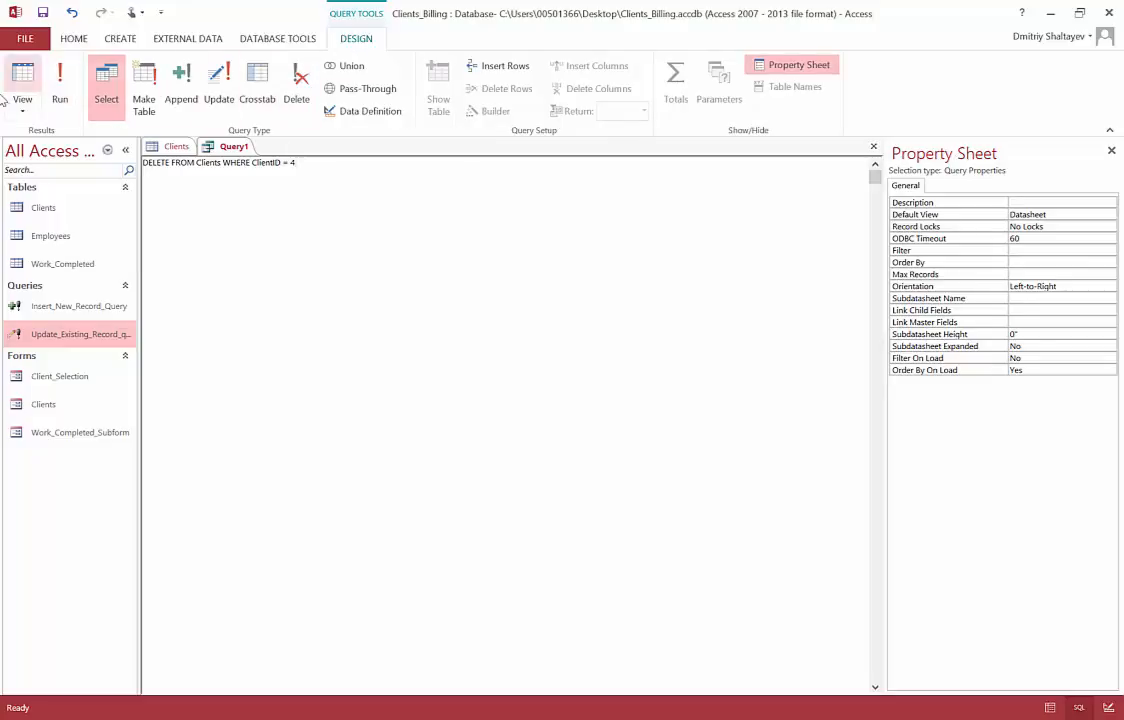
# Step: Run the delete query, confirm removing the row, and refresh Clients to leave ABC, LLC and XYZ, Inc
pyautogui.click(66, 97)
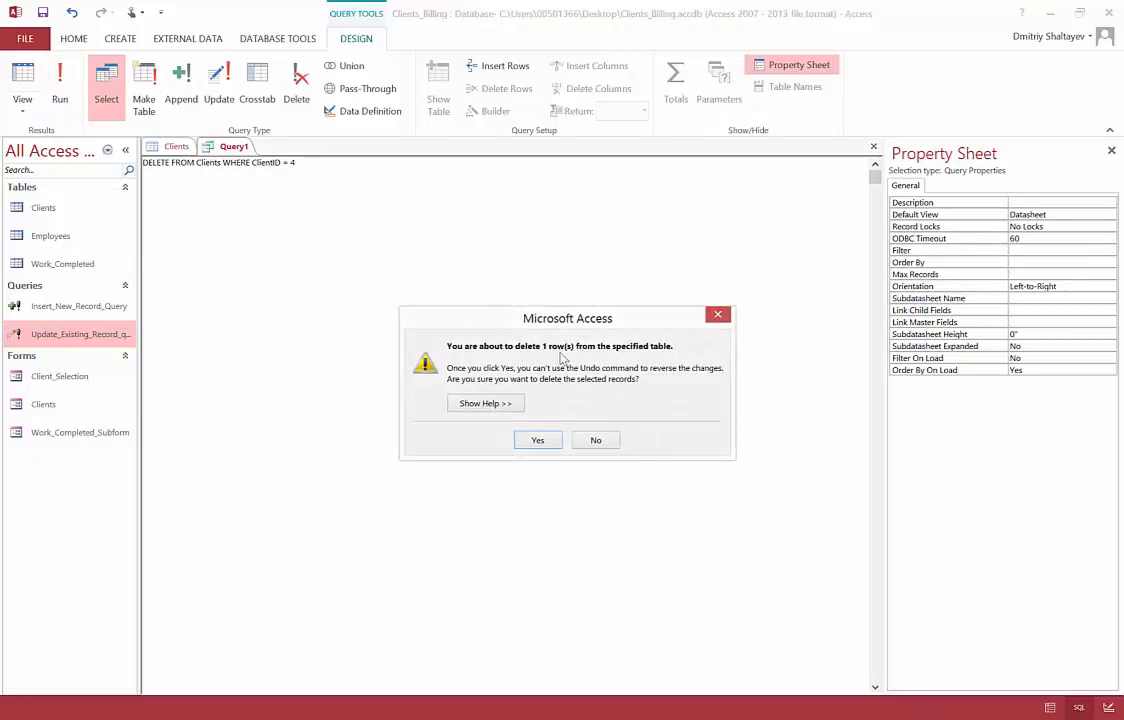
pyautogui.click(538, 442)
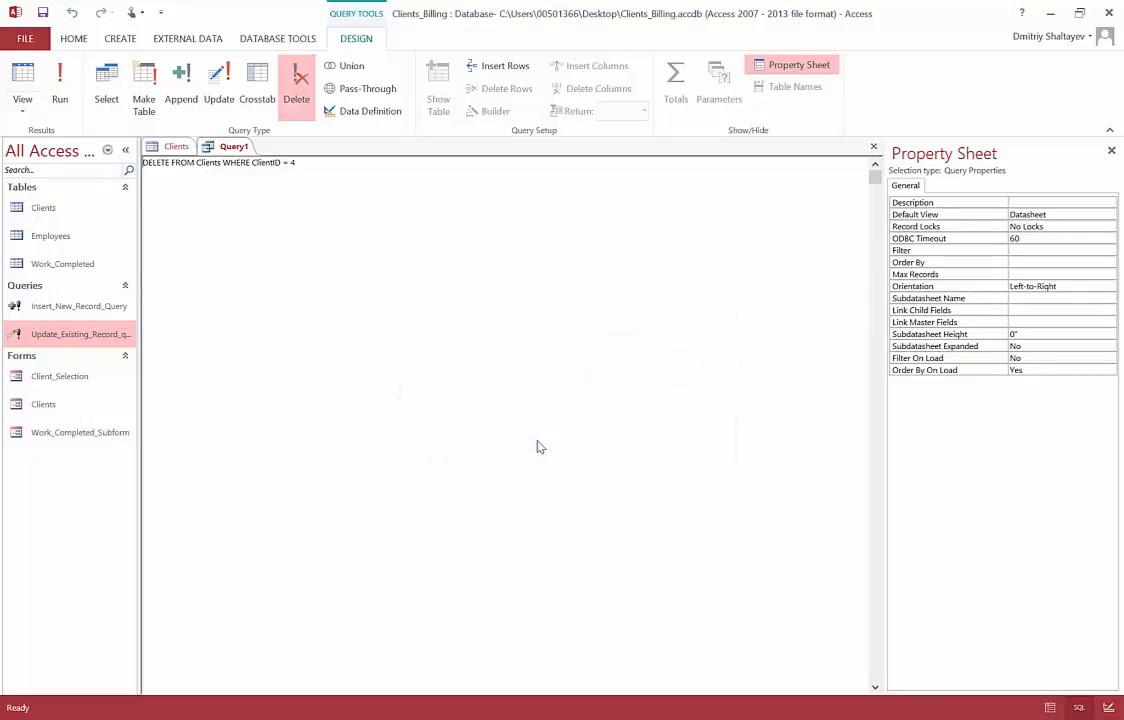
pyautogui.click(177, 147)
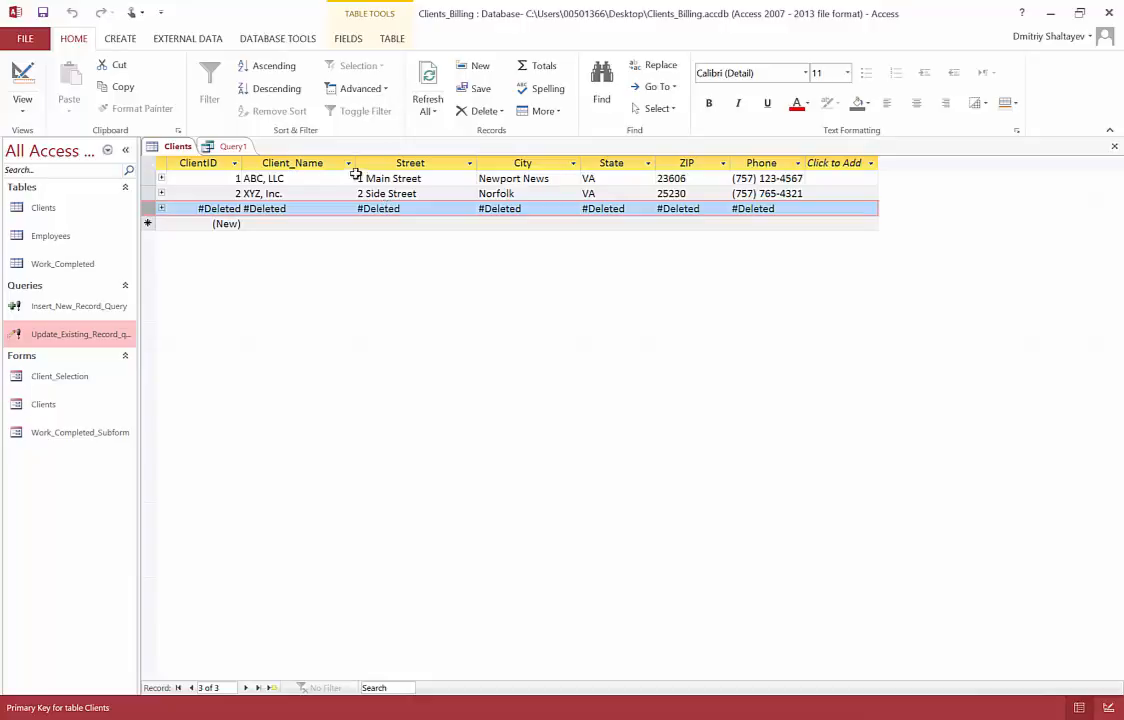
pyautogui.click(411, 208)
pyautogui.click(411, 208)
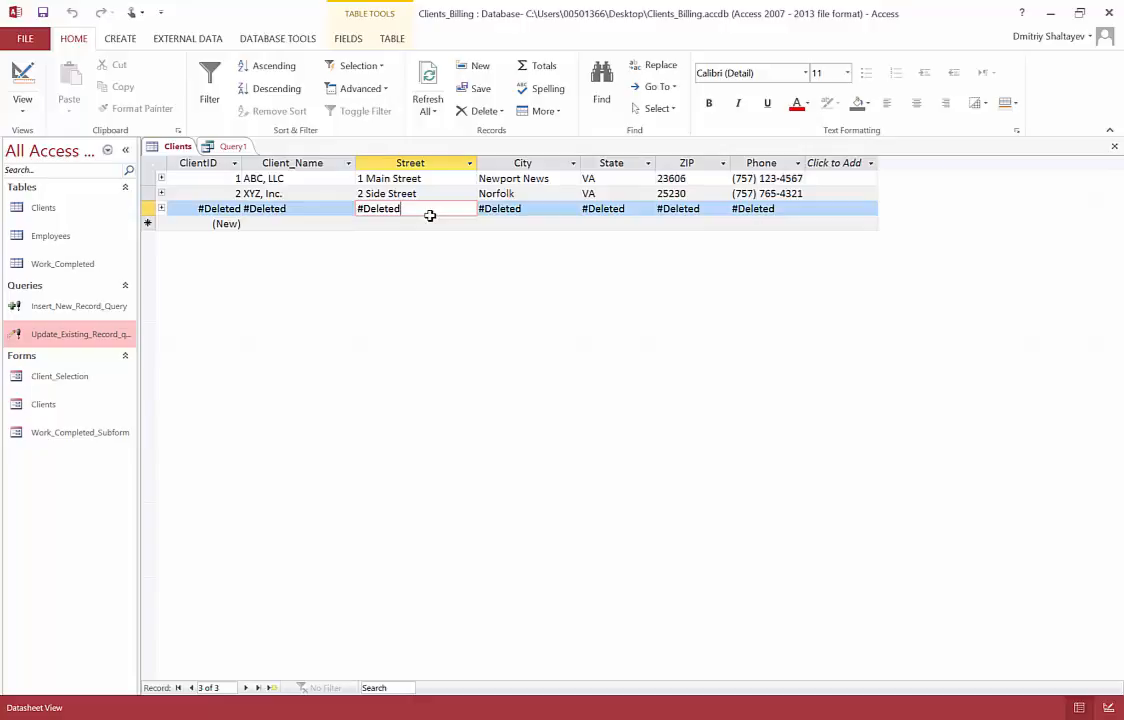
pyautogui.press('F5')
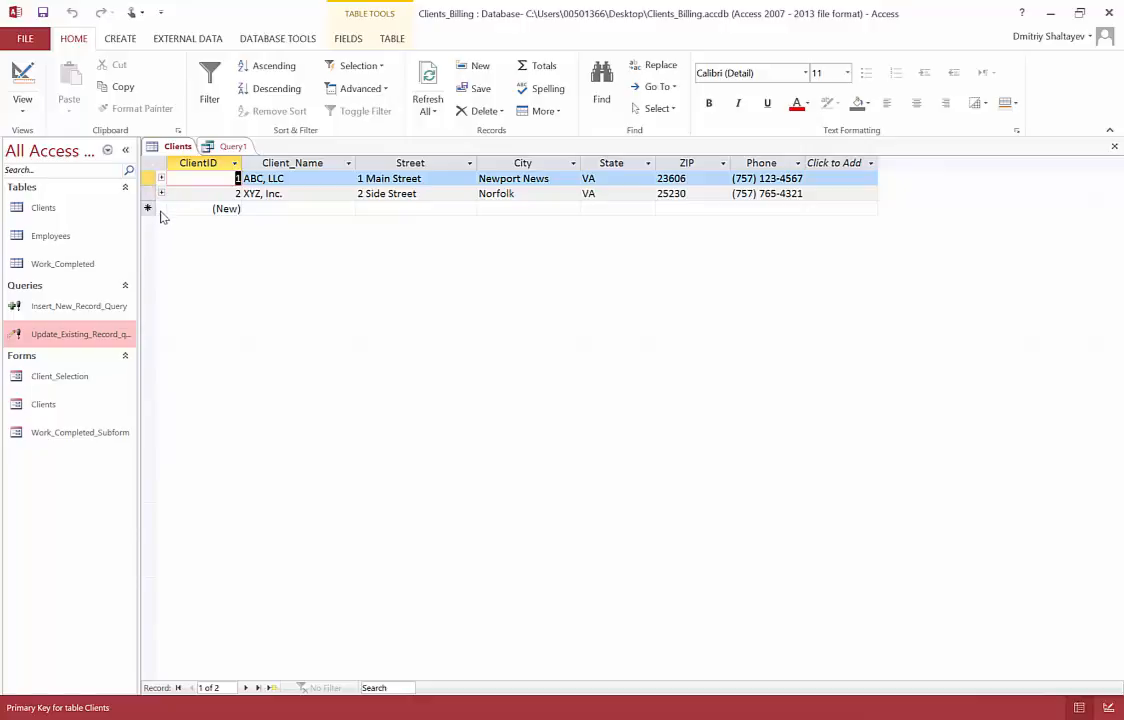
# Step: Save Query1 as Delete_Existing_Record_Query and select it in the object list
pyautogui.click(236, 147)
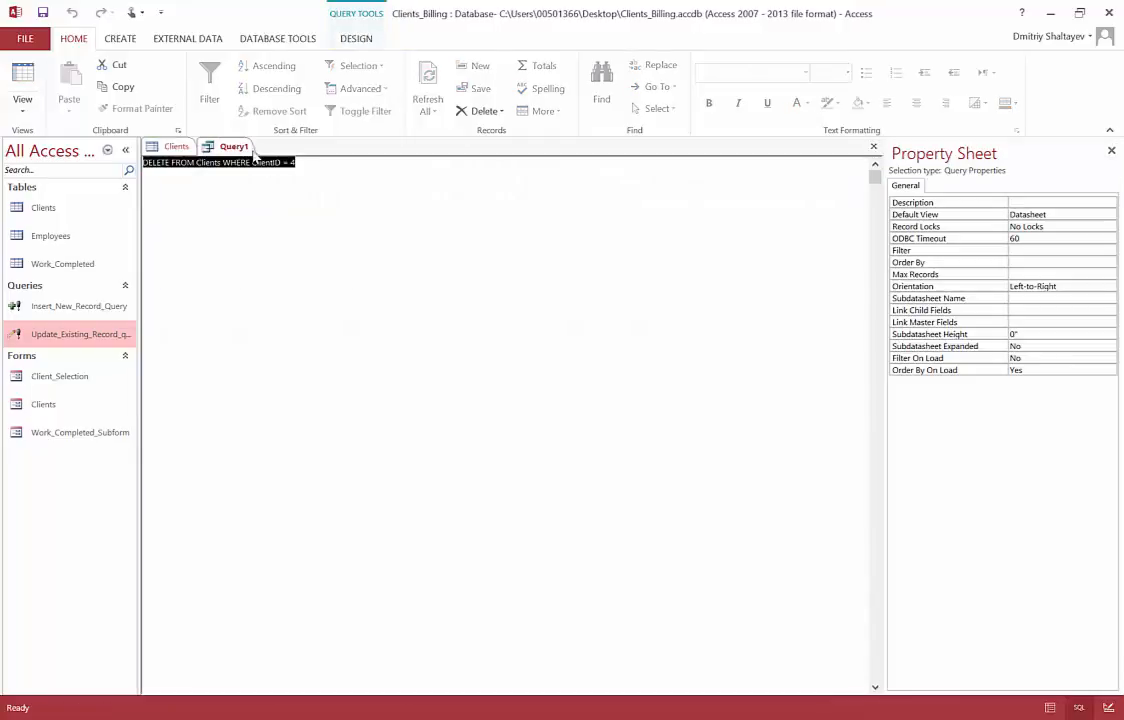
pyautogui.click(43, 12)
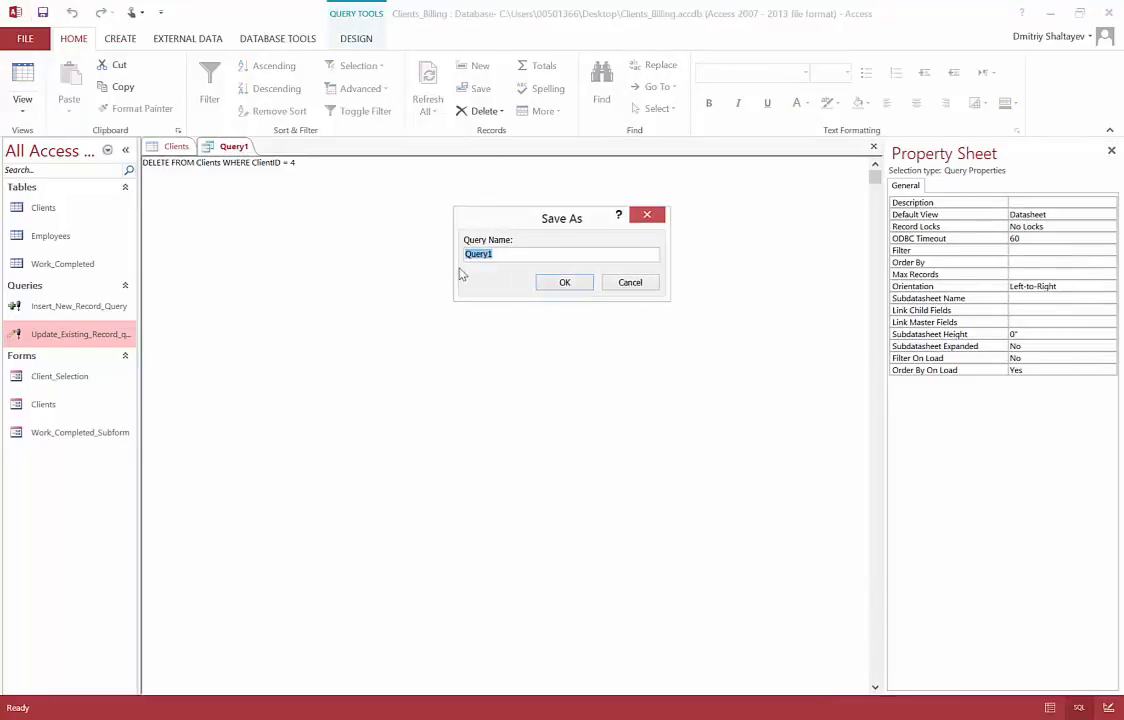
pyautogui.write('Delete_Existing_Record_Query')
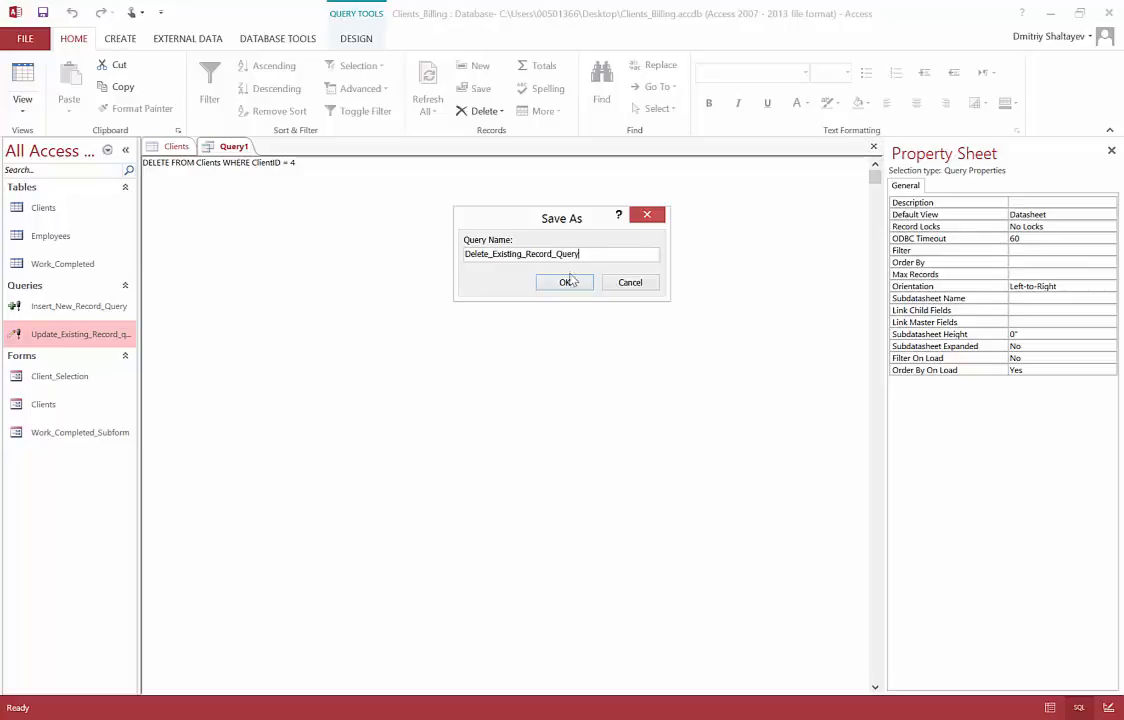
pyautogui.click(568, 282)
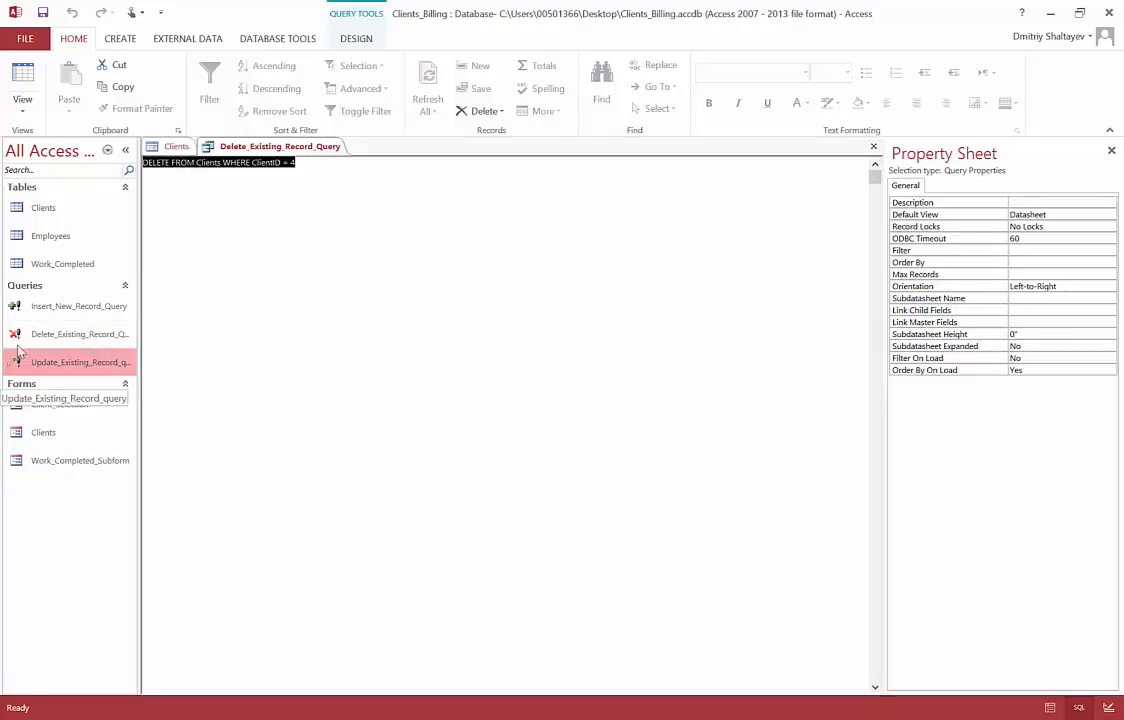
pyautogui.click(20, 337)
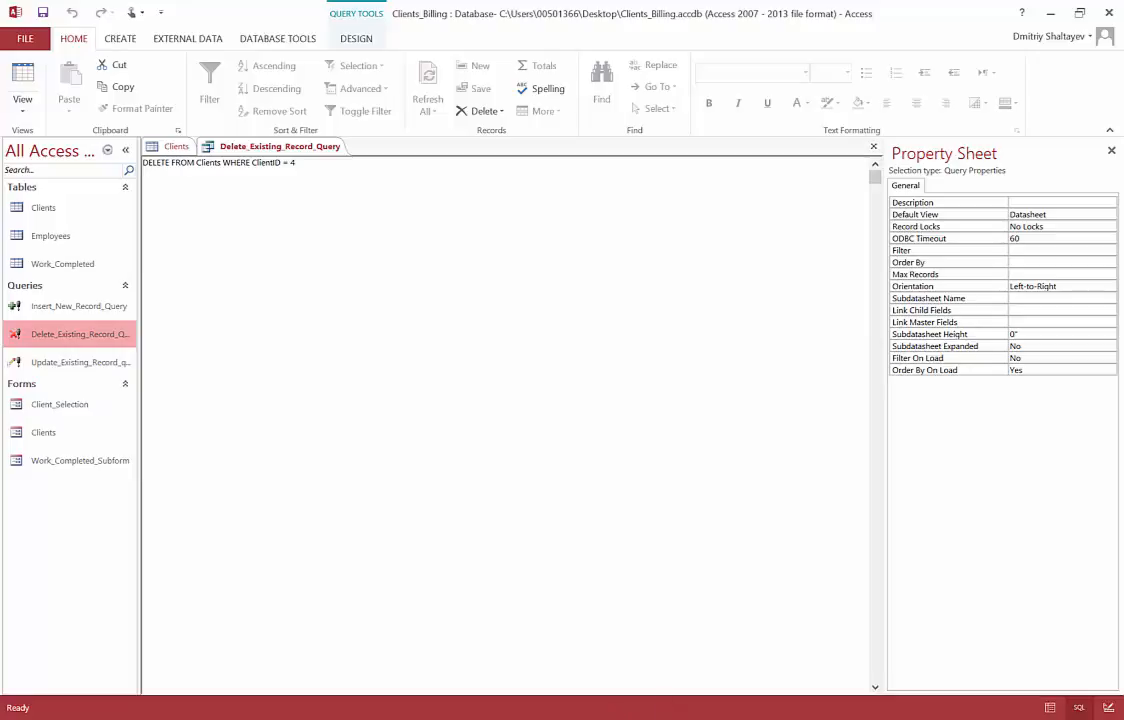
pyautogui.hotkey('alt', 'Tab')
pyautogui.moveTo(298, 290); pyautogui.dragTo(477, 291)
pyautogui.moveTo(301, 324); pyautogui.dragTo(509, 323)
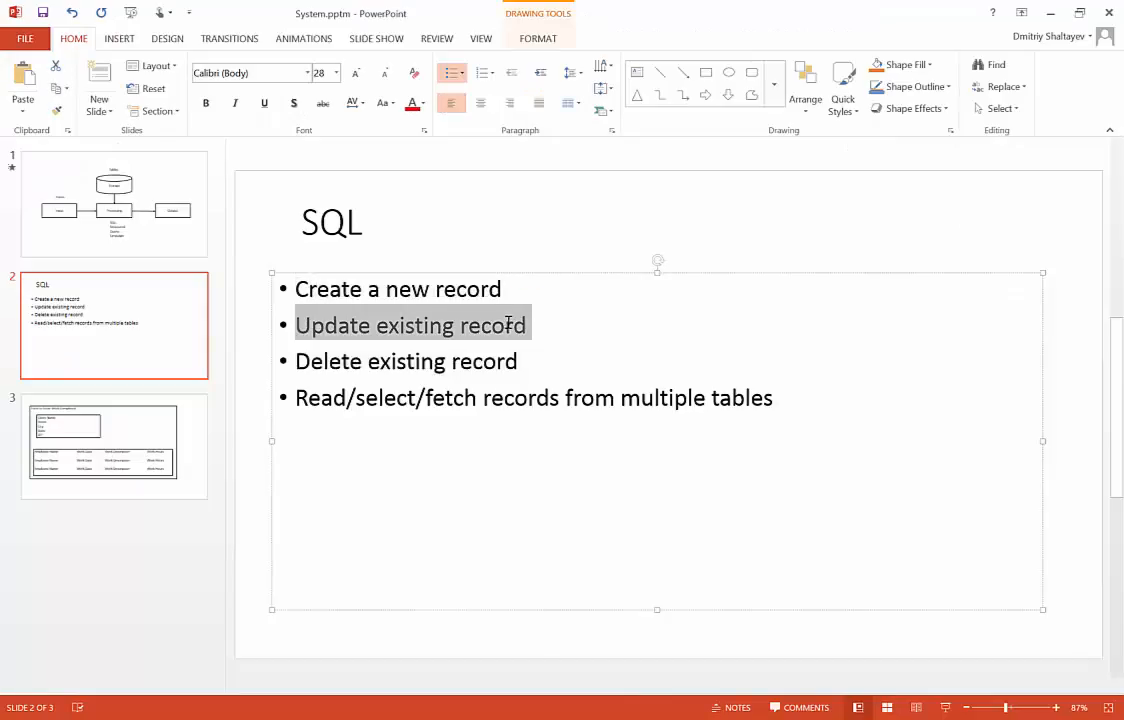
pyautogui.moveTo(297, 361); pyautogui.dragTo(522, 364)
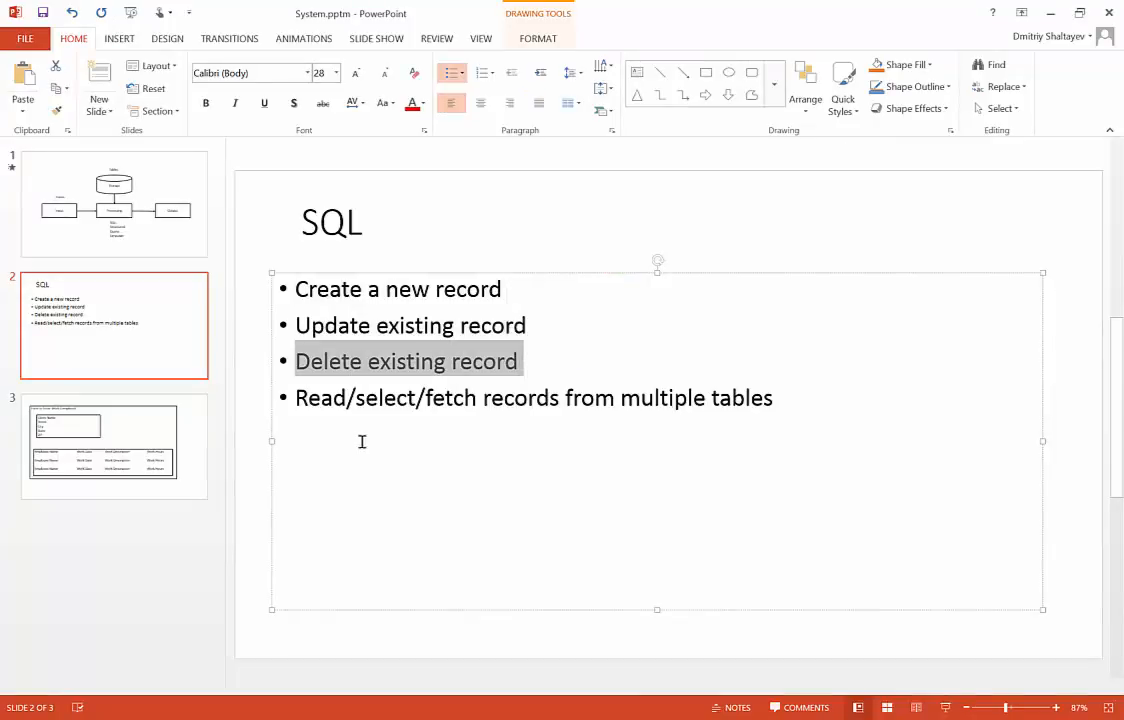
pyautogui.moveTo(294, 397); pyautogui.dragTo(768, 396)
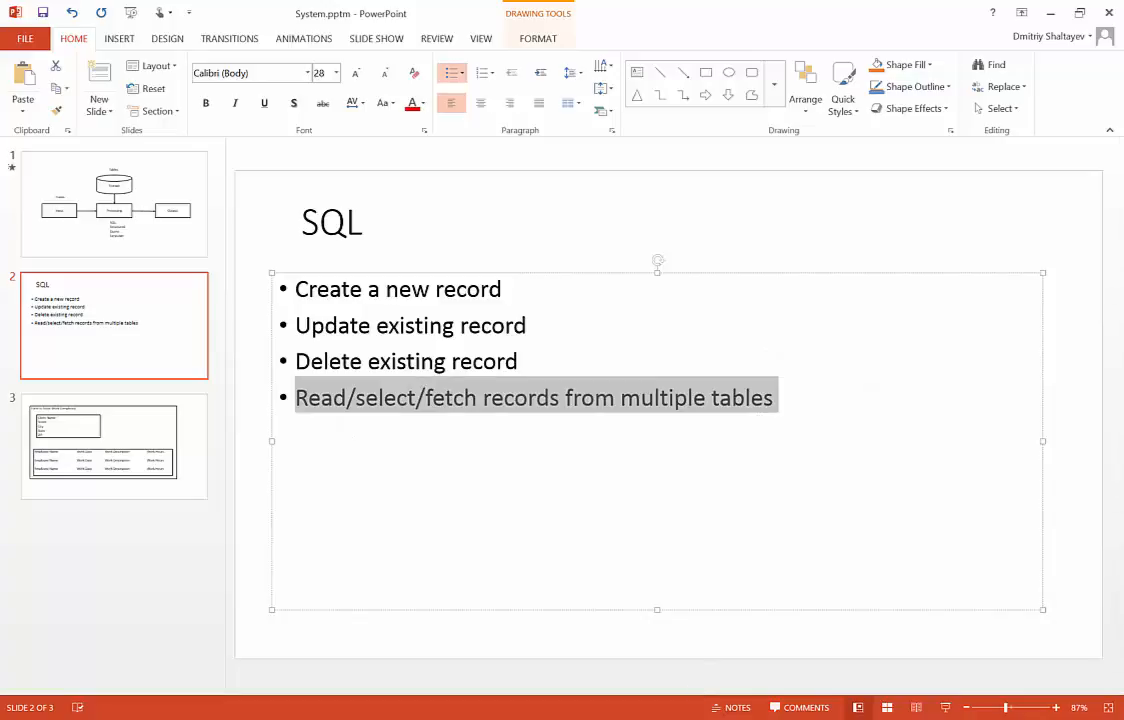